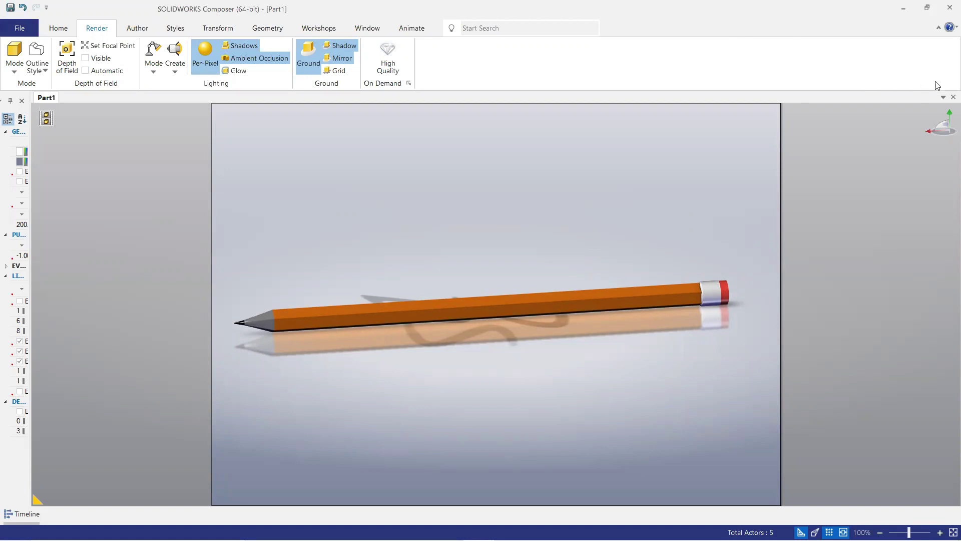
Step: Switch to SOLIDWORKS and sketch a circle of about 17.2 mm radius centred on the origin of the Right Plane
{"action": "left_click", "coordinate": [904, 8]}
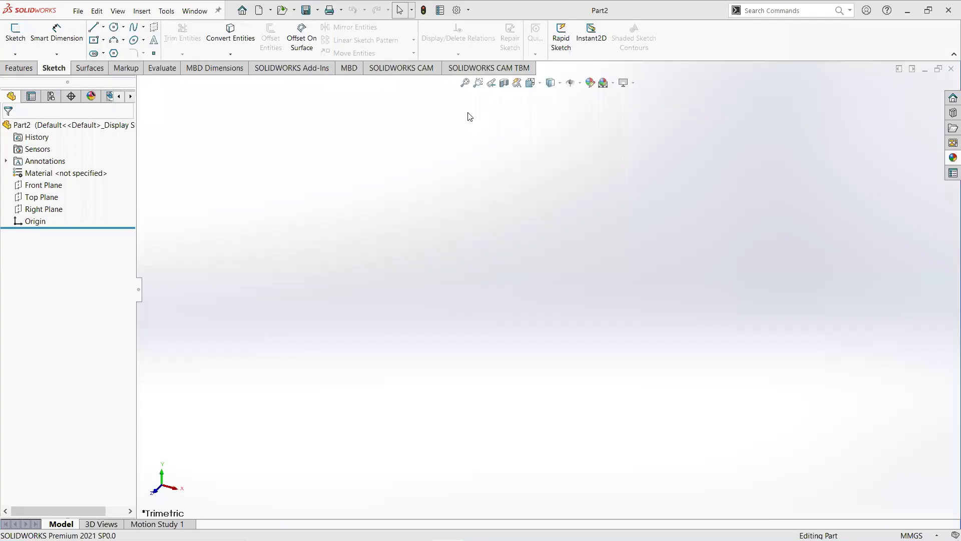
{"action": "left_click", "coordinate": [50, 211]}
{"action": "left_click", "coordinate": [60, 196]}
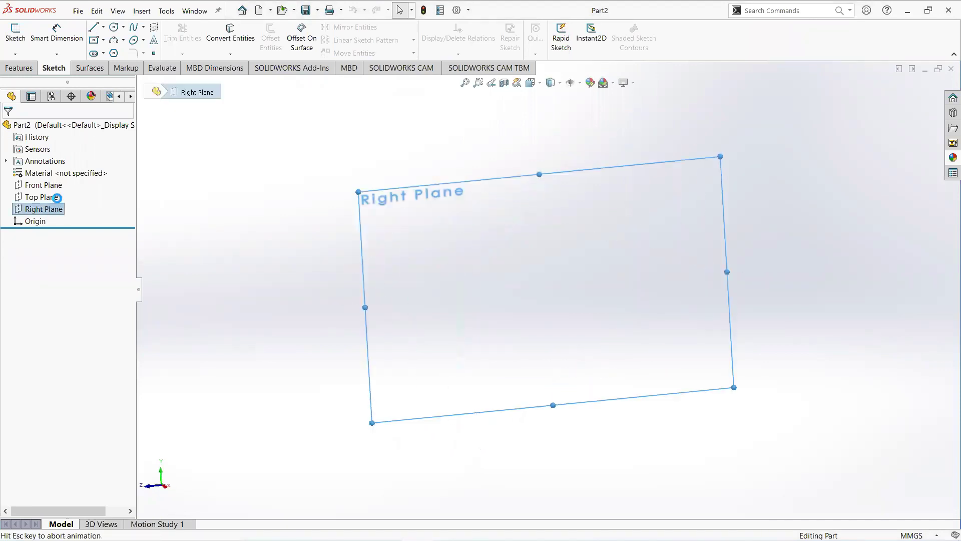
{"action": "left_click", "coordinate": [114, 28]}
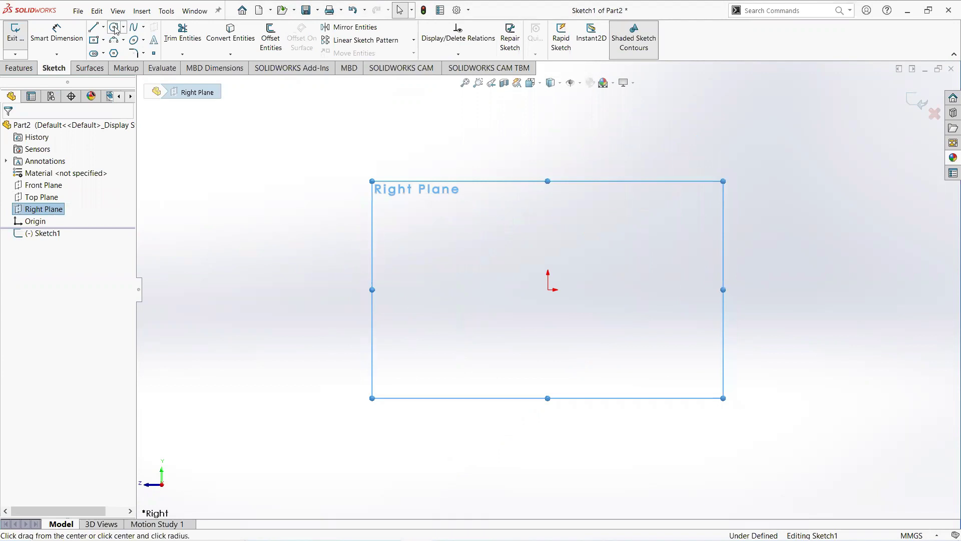
{"action": "left_click", "coordinate": [548, 290]}
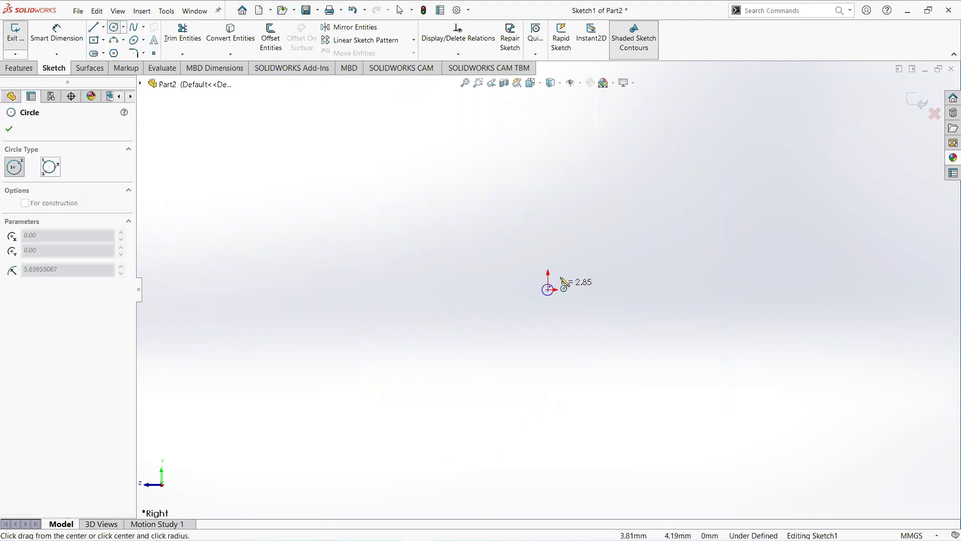
{"action": "left_click", "coordinate": [574, 263]}
{"action": "right_click", "coordinate": [574, 262]}
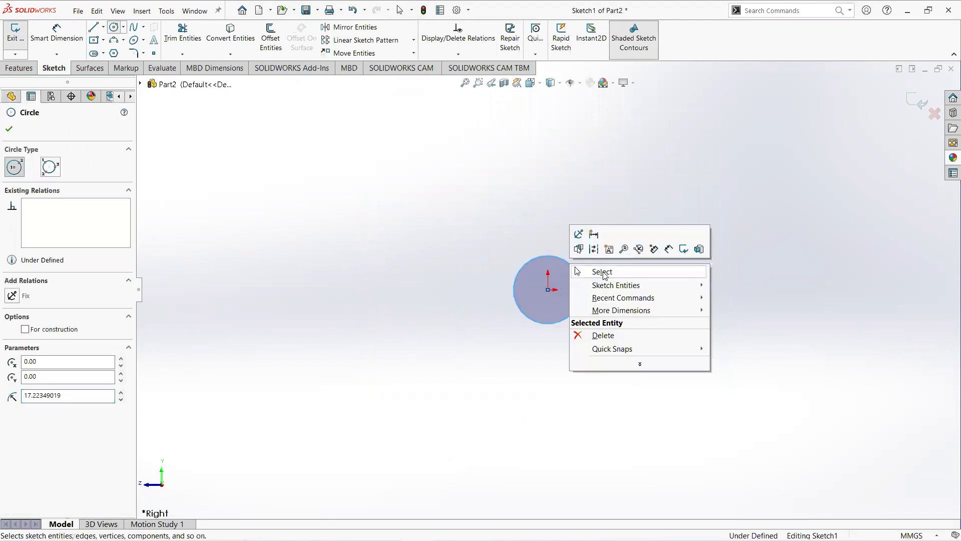
{"action": "left_click", "coordinate": [592, 269]}
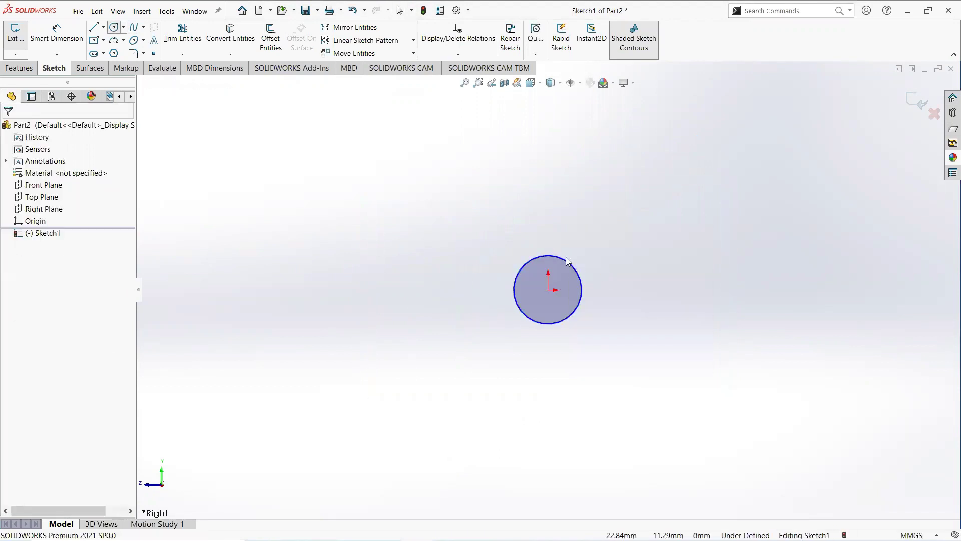
Step: Dimension the circle's diameter and set it to 6 mm
{"action": "left_click", "coordinate": [68, 39]}
{"action": "left_click", "coordinate": [519, 282]}
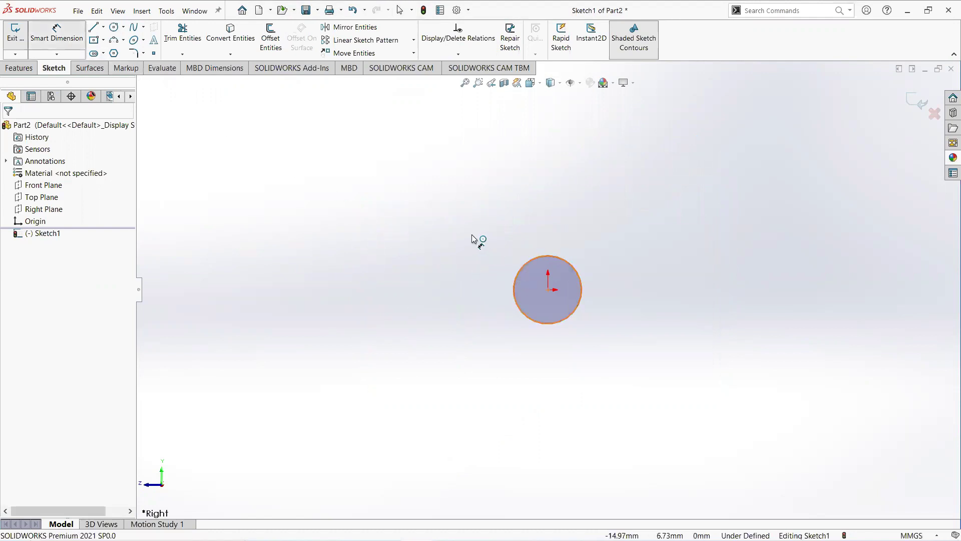
{"action": "left_click", "coordinate": [474, 233]}
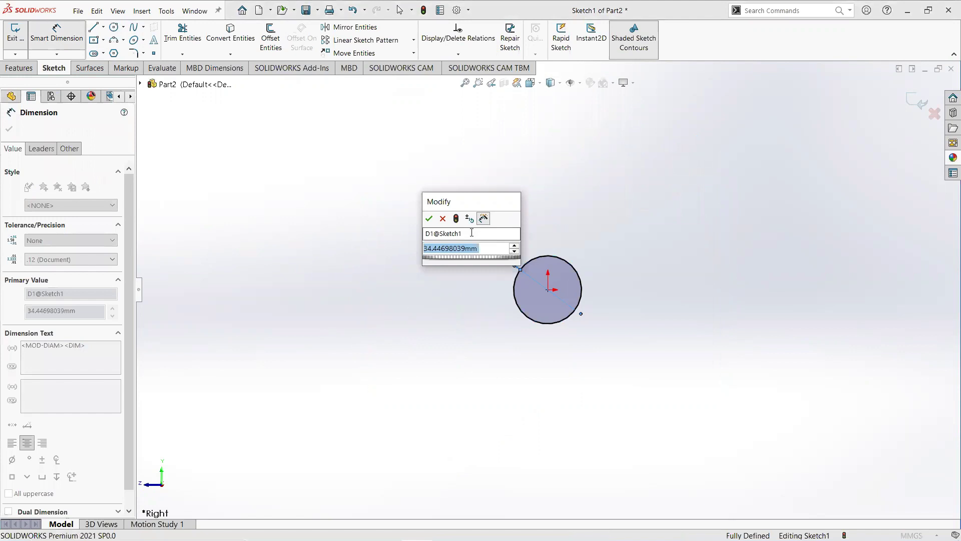
{"action": "type", "text": "6"}
{"action": "key", "text": "Return"}
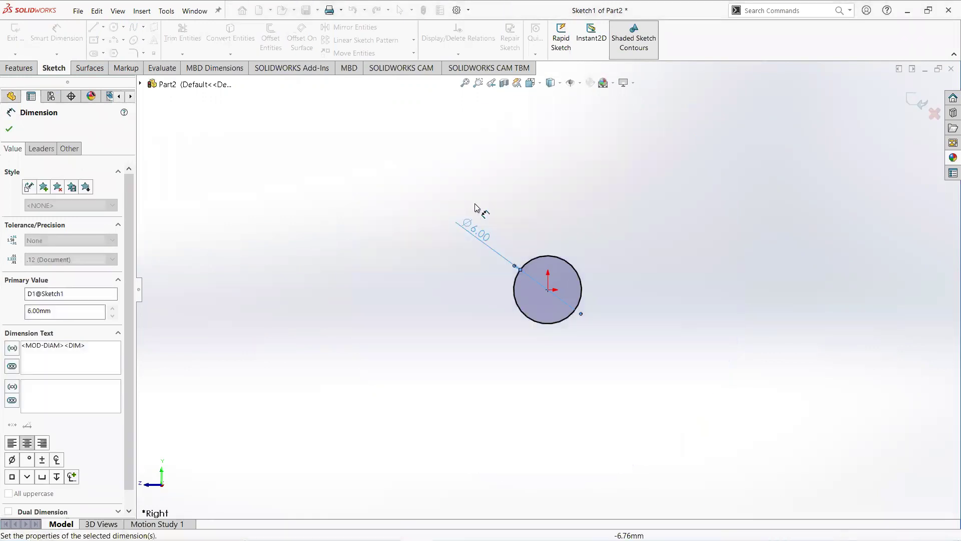
{"action": "left_click", "coordinate": [9, 129]}
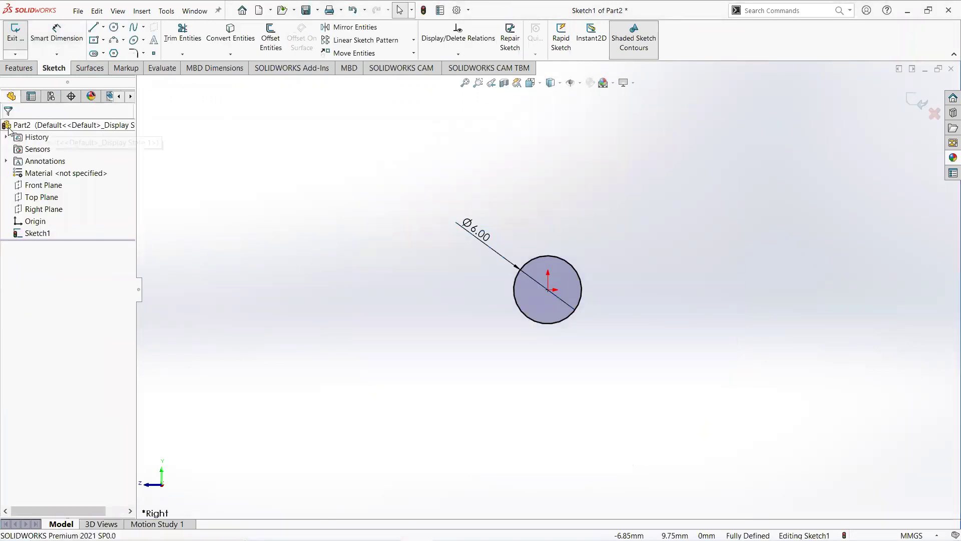
Step: Extrude the circle into a solid cylinder with a blind depth of 4 mm
{"action": "left_click", "coordinate": [19, 68]}
{"action": "left_click", "coordinate": [25, 37]}
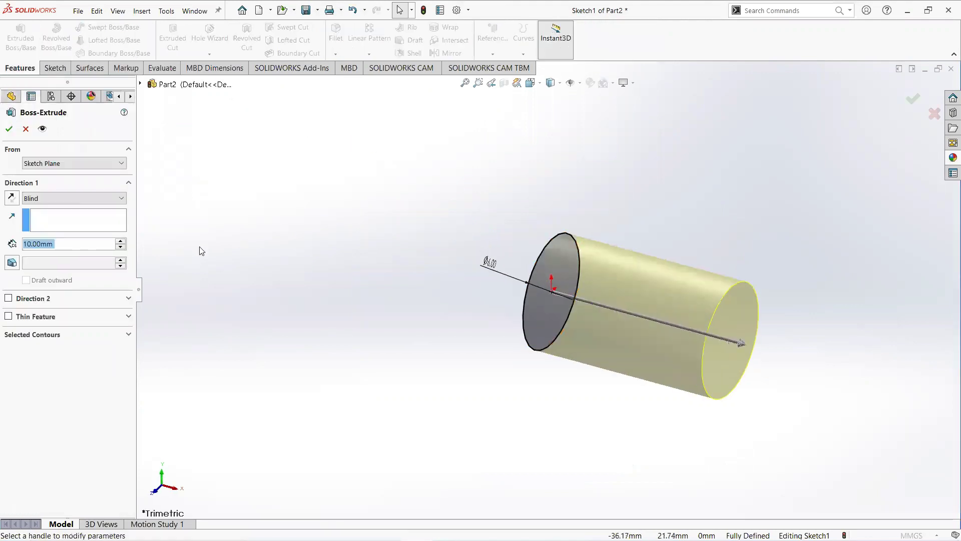
{"action": "type", "text": "4"}
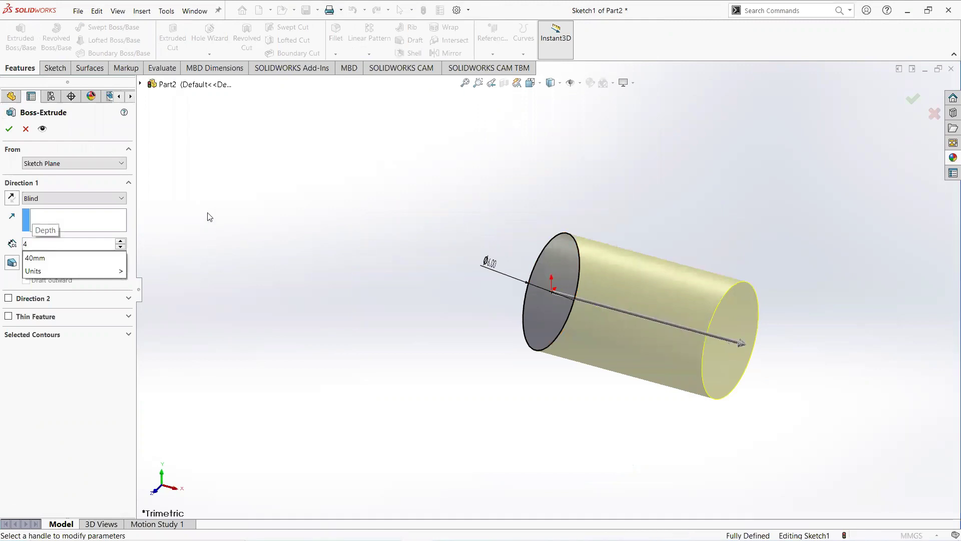
{"action": "key", "text": "Return"}
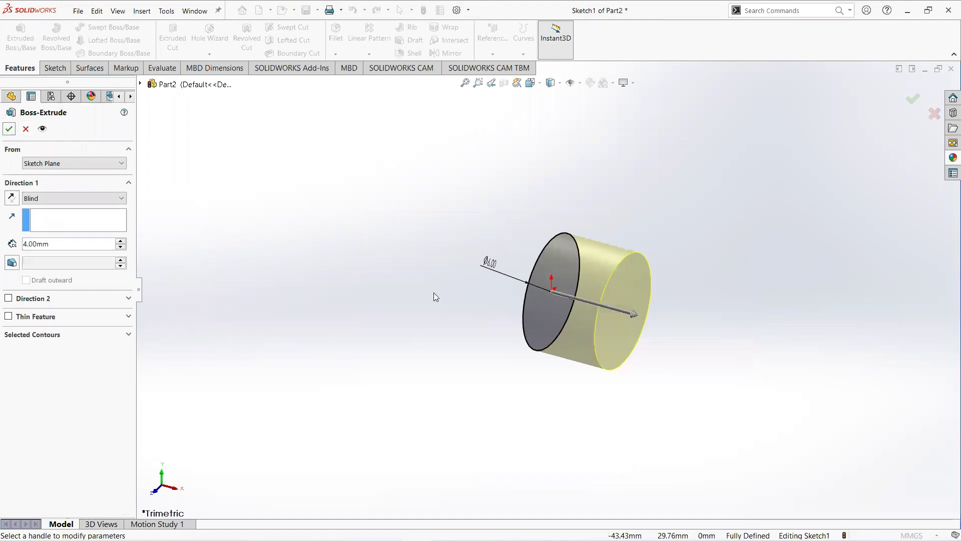
{"action": "left_click", "coordinate": [9, 129]}
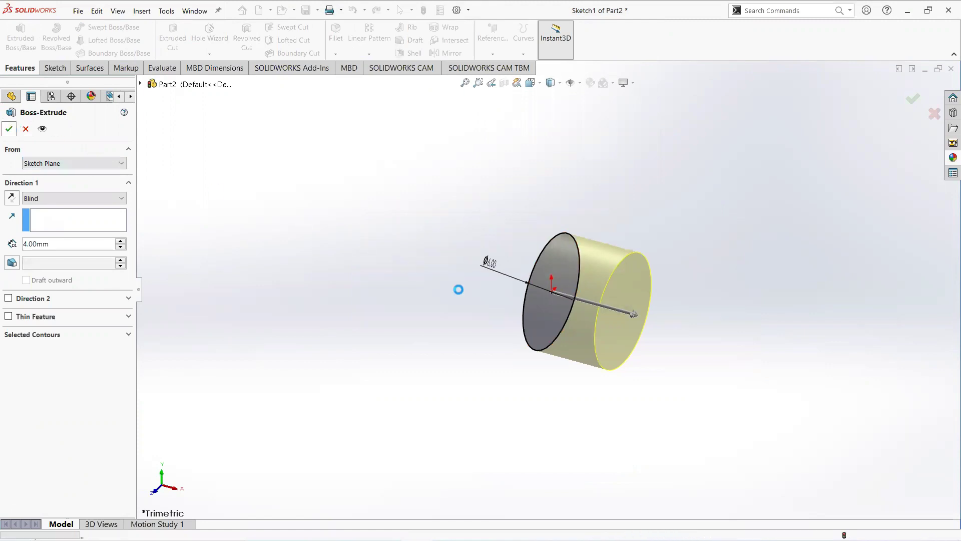
Step: Sketch a six-sided polygon on the cylinder's flat end face, centred on the origin with a vertex on the circular edge
{"action": "middle_click_drag", "start_coordinate": [639, 307], "coordinate": [669, 279]}
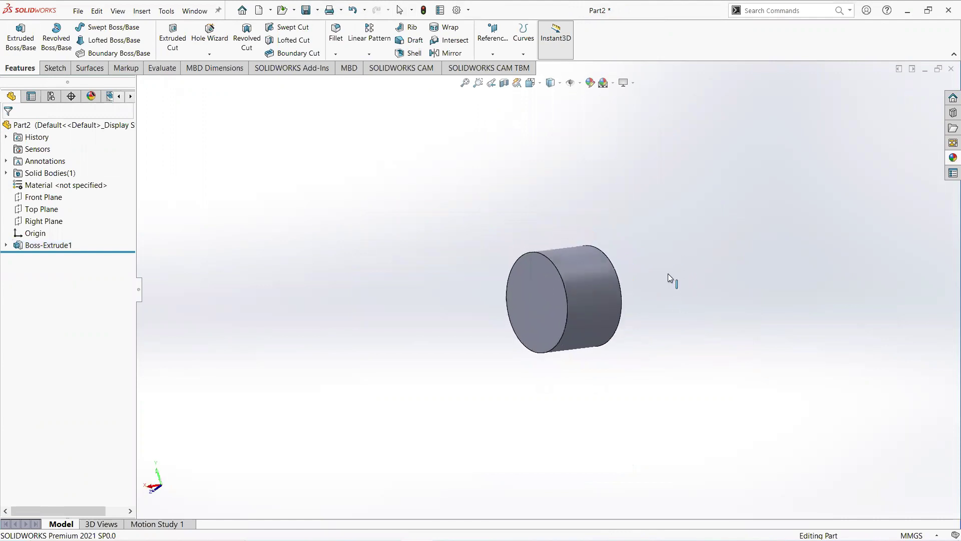
{"action": "left_click", "coordinate": [546, 305]}
{"action": "left_click", "coordinate": [608, 274]}
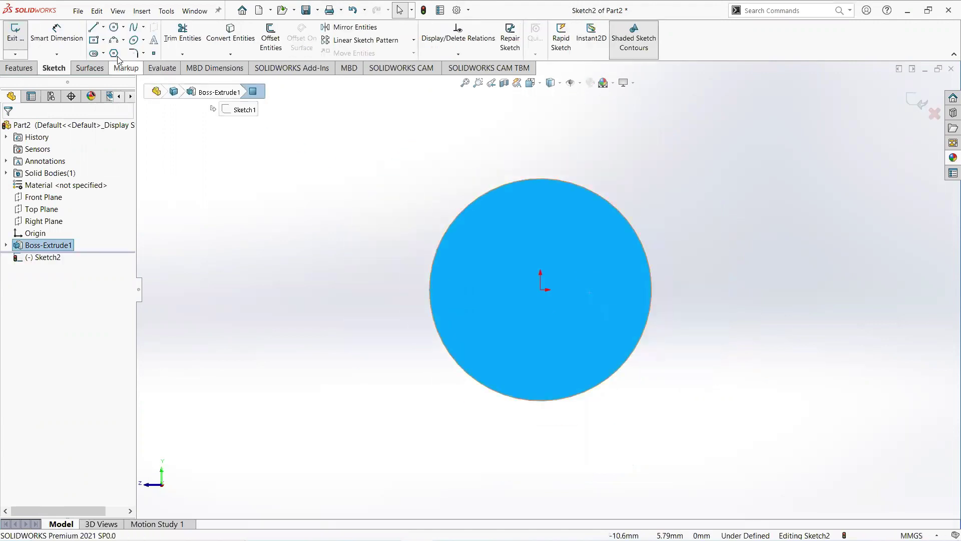
{"action": "left_click", "coordinate": [114, 54]}
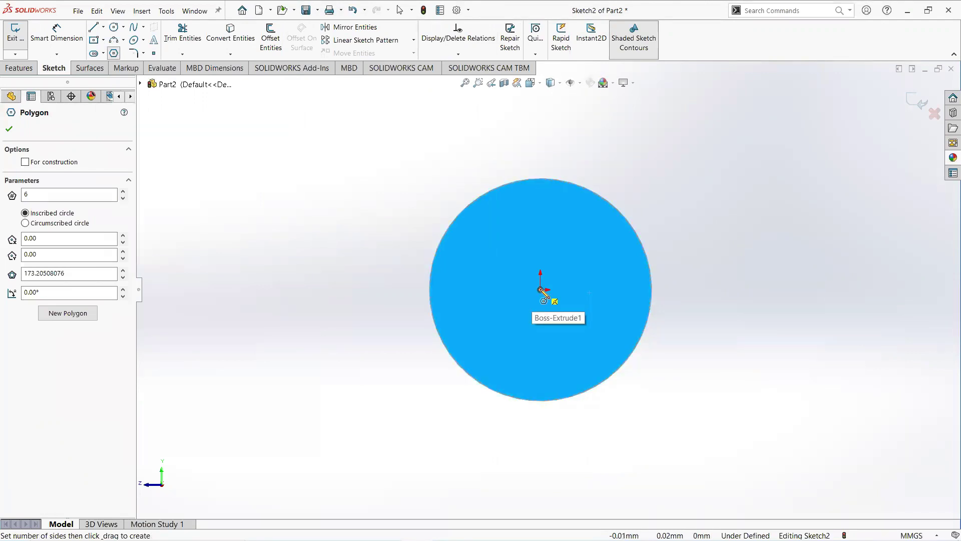
{"action": "left_click", "coordinate": [541, 290]}
{"action": "left_click_drag", "start_coordinate": [551, 184], "coordinate": [540, 178]}
{"action": "right_click", "coordinate": [541, 179]}
{"action": "left_click", "coordinate": [563, 186]}
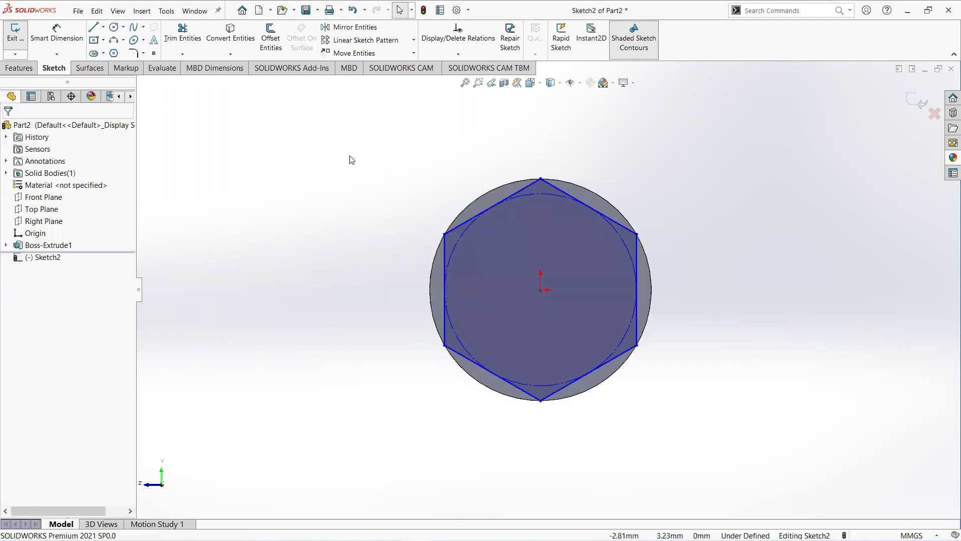
Step: Set up a blind boss extrusion of the hexagon pointing away from the cylinder, with a depth of 240 mm
{"action": "left_click", "coordinate": [19, 68]}
{"action": "left_click", "coordinate": [21, 36]}
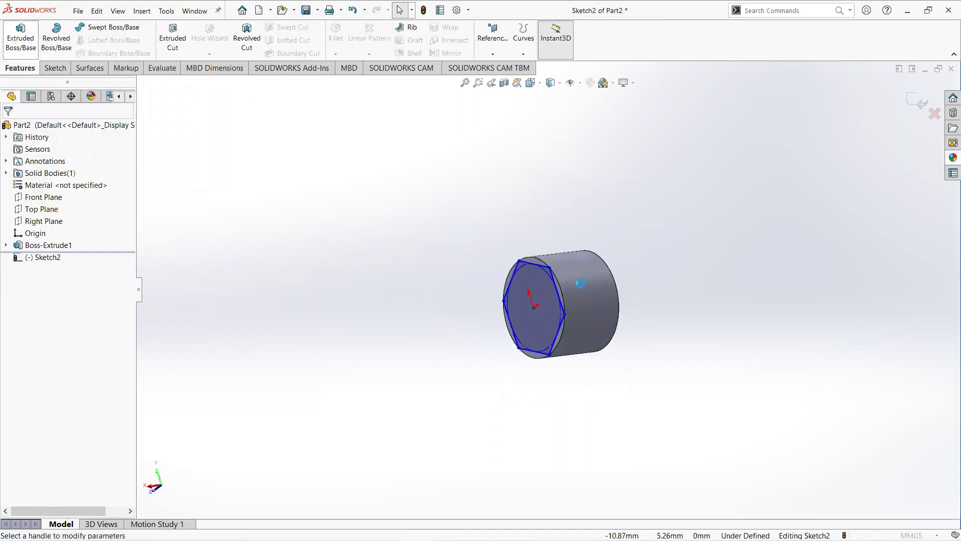
{"action": "left_click_drag", "start_coordinate": [490, 307], "coordinate": [323, 326]}
{"action": "left_click", "coordinate": [68, 243]}
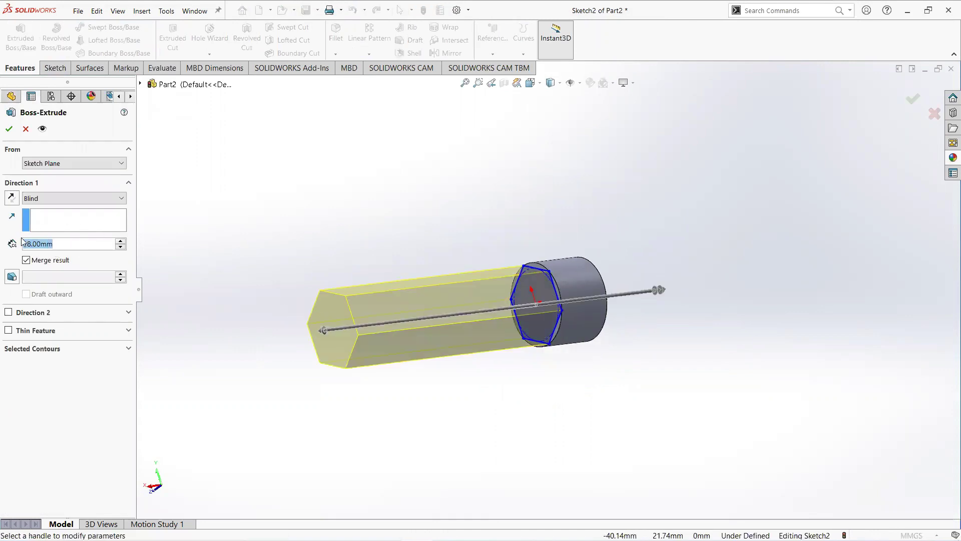
{"action": "type", "text": "240"}
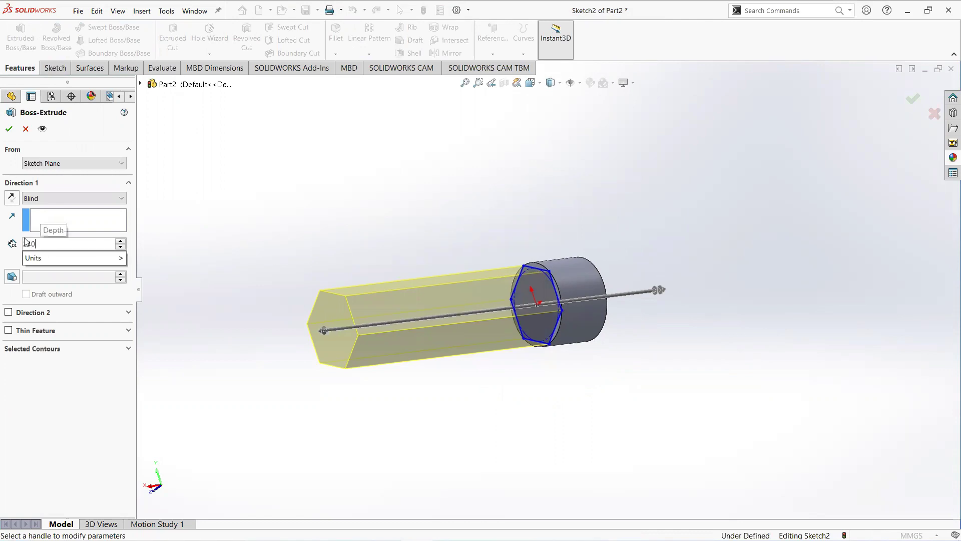
{"action": "key", "text": "Return"}
{"action": "scroll", "coordinate": [247, 285], "scroll_direction": "up", "scroll_amount": 8}
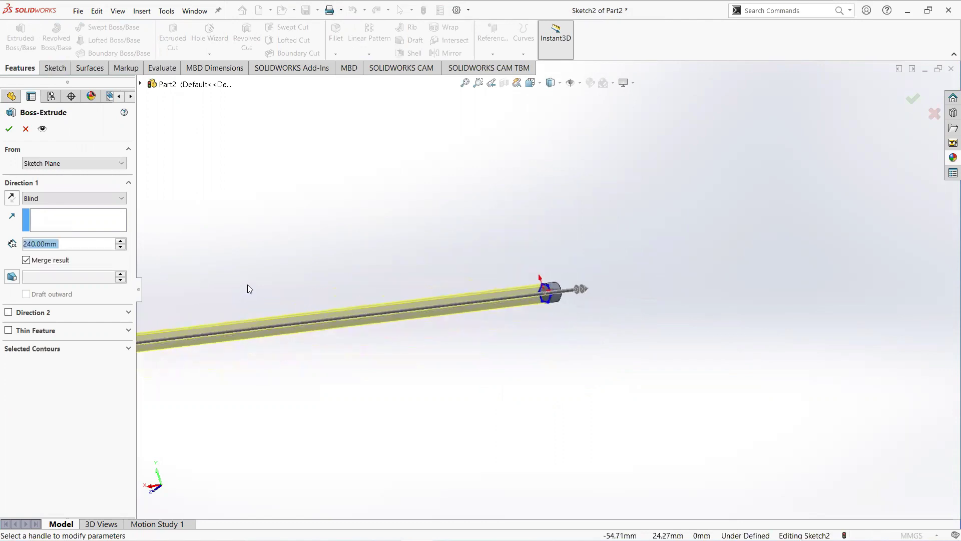
{"action": "scroll", "coordinate": [487, 349], "scroll_direction": "down", "scroll_amount": 2}
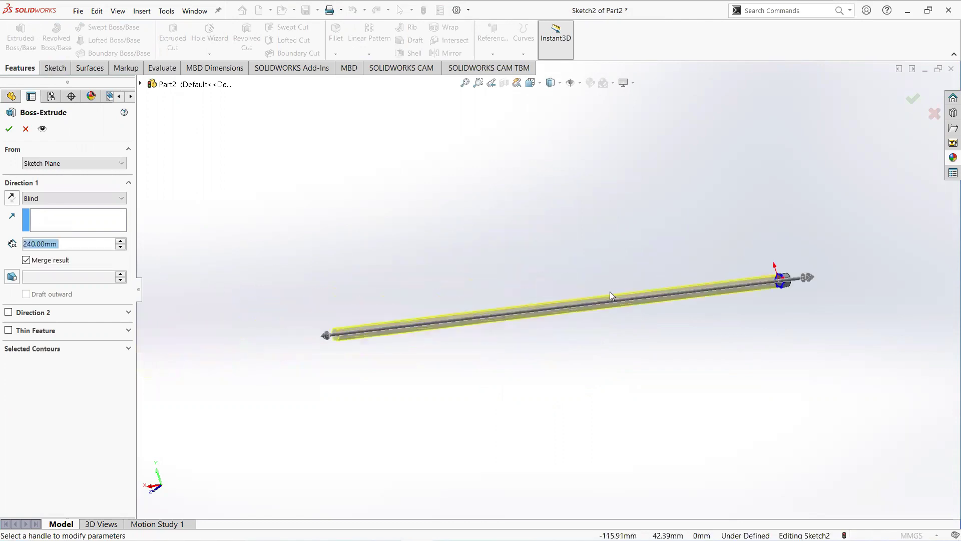
{"action": "scroll", "coordinate": [610, 292], "scroll_direction": "down", "scroll_amount": 2}
{"action": "scroll", "coordinate": [828, 264], "scroll_direction": "down", "scroll_amount": 1}
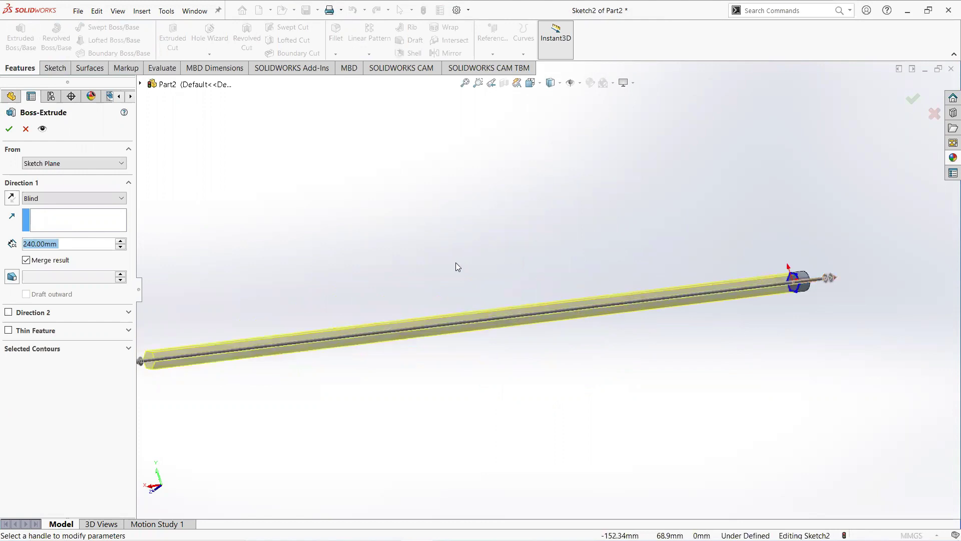
Step: Change the hexagon's extrusion depth to 190 mm and complete the extrusion
{"action": "left_click", "coordinate": [72, 242]}
{"action": "type", "text": "1"}
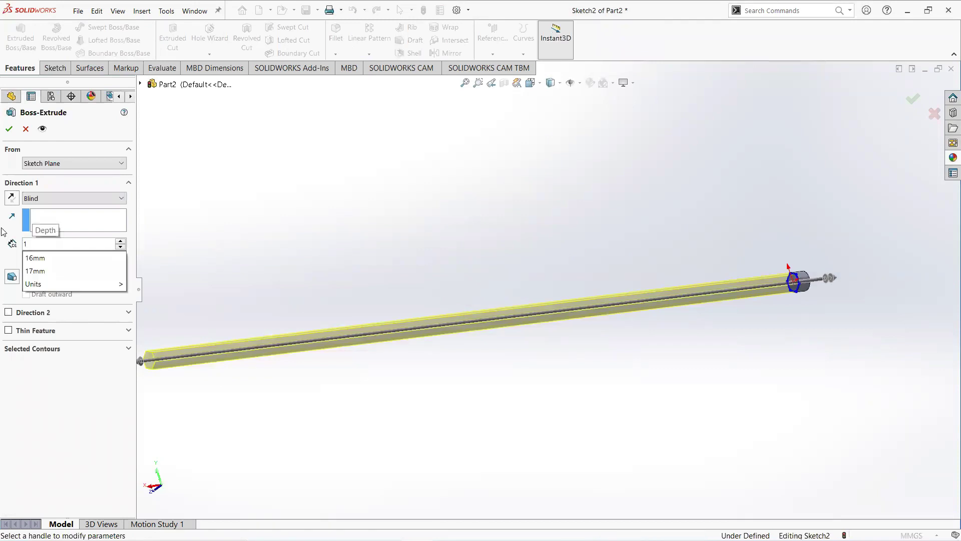
{"action": "type", "text": "90"}
{"action": "key", "text": "Return"}
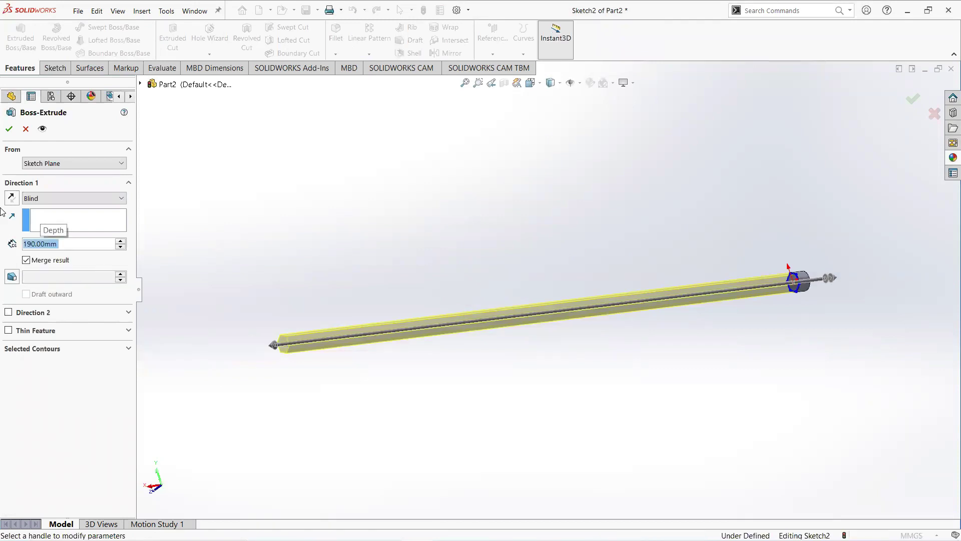
{"action": "left_click", "coordinate": [10, 129]}
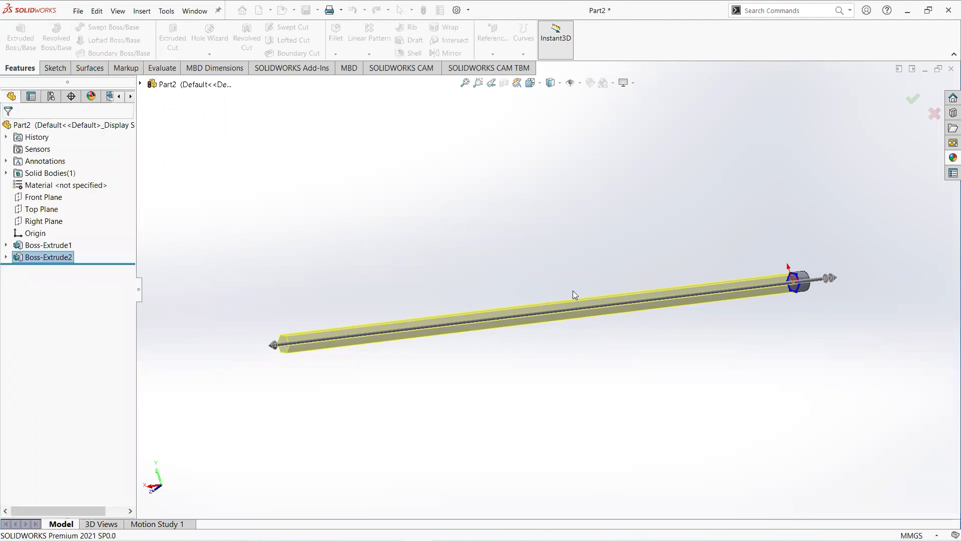
{"action": "left_click", "coordinate": [597, 349]}
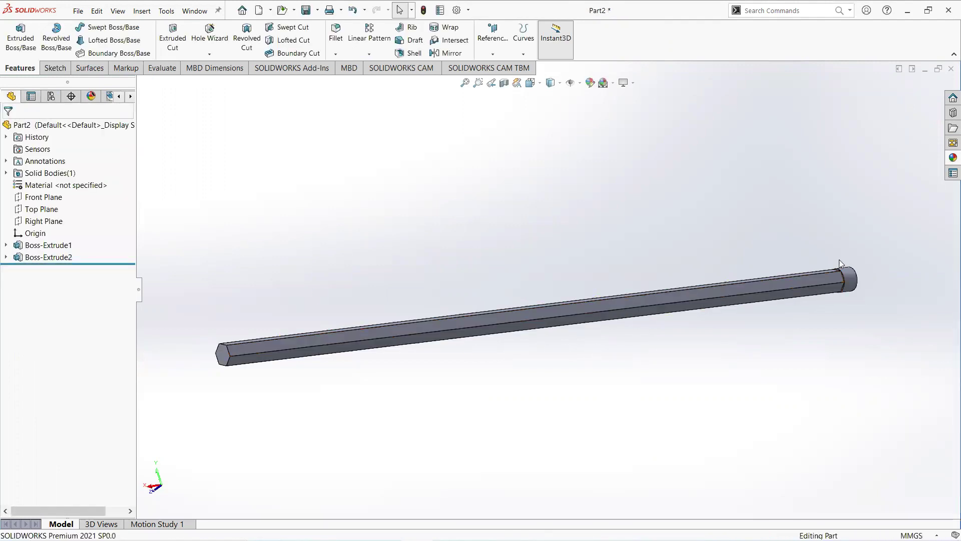
Step: Apply a light red colour appearance to the side face of the short cylinder at the pencil's end
{"action": "scroll", "coordinate": [854, 254], "scroll_direction": "down", "scroll_amount": 2}
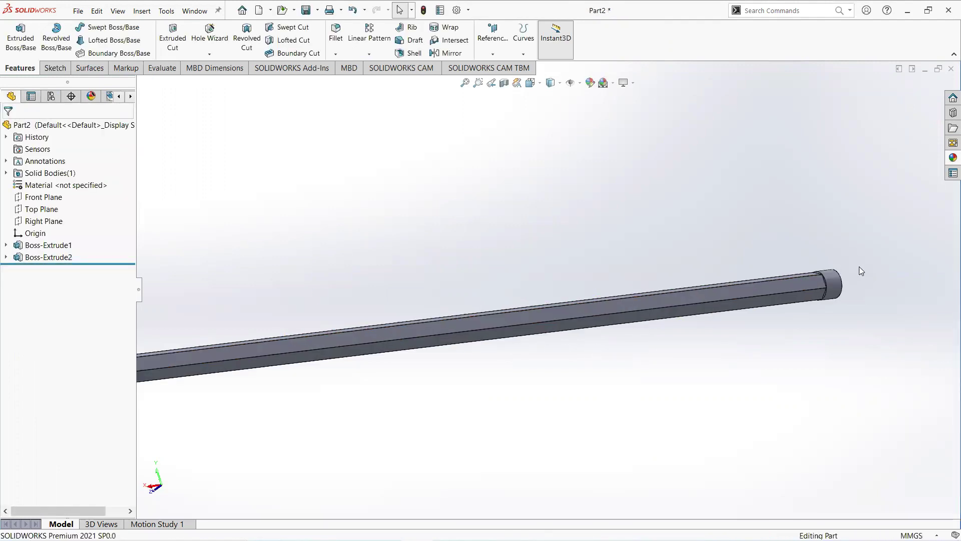
{"action": "left_click", "coordinate": [830, 281]}
{"action": "left_click", "coordinate": [924, 237]}
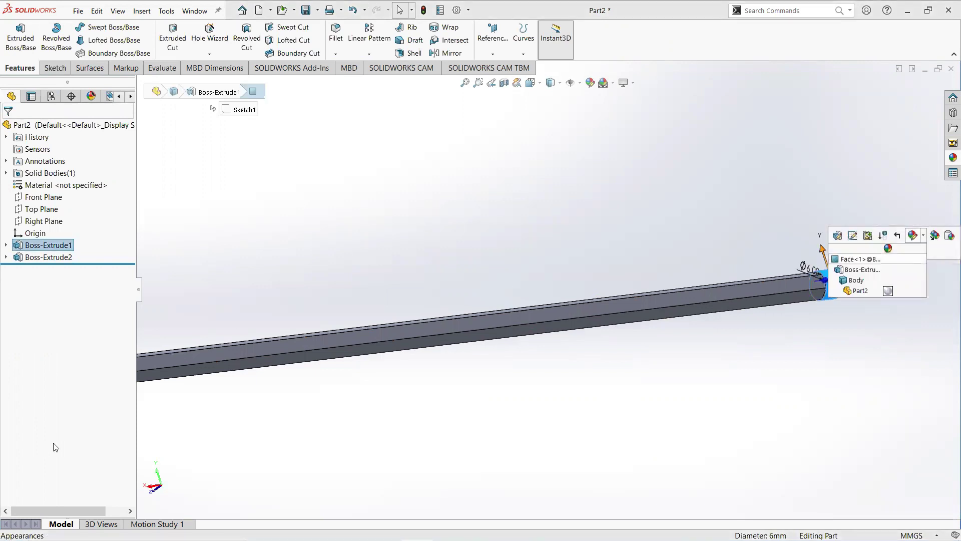
{"action": "left_click", "coordinate": [845, 260]}
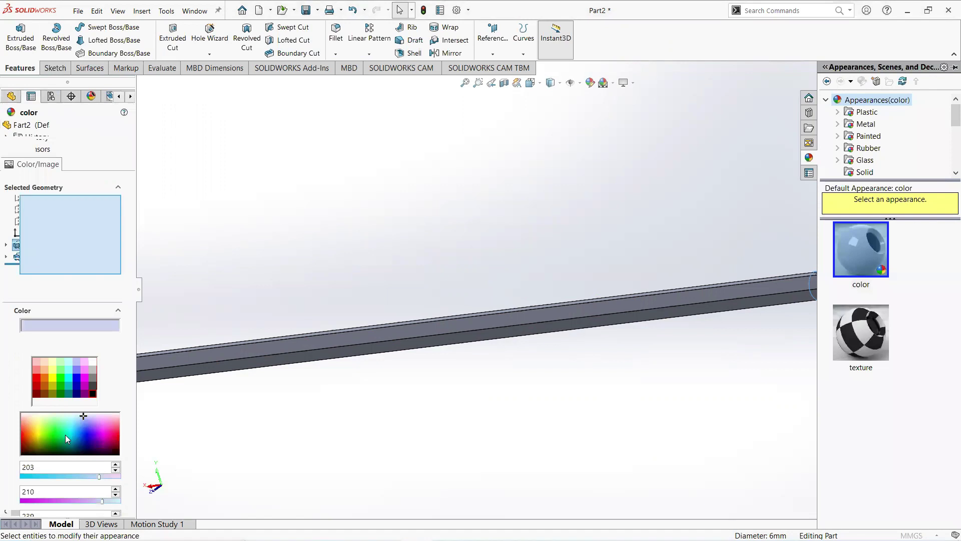
{"action": "left_click", "coordinate": [23, 429]}
{"action": "scroll", "coordinate": [404, 444], "scroll_direction": "up", "scroll_amount": 3}
{"action": "scroll", "coordinate": [702, 287], "scroll_direction": "down", "scroll_amount": 5}
{"action": "left_click", "coordinate": [23, 434]}
{"action": "left_click", "coordinate": [21, 433]}
{"action": "left_click", "coordinate": [22, 426]}
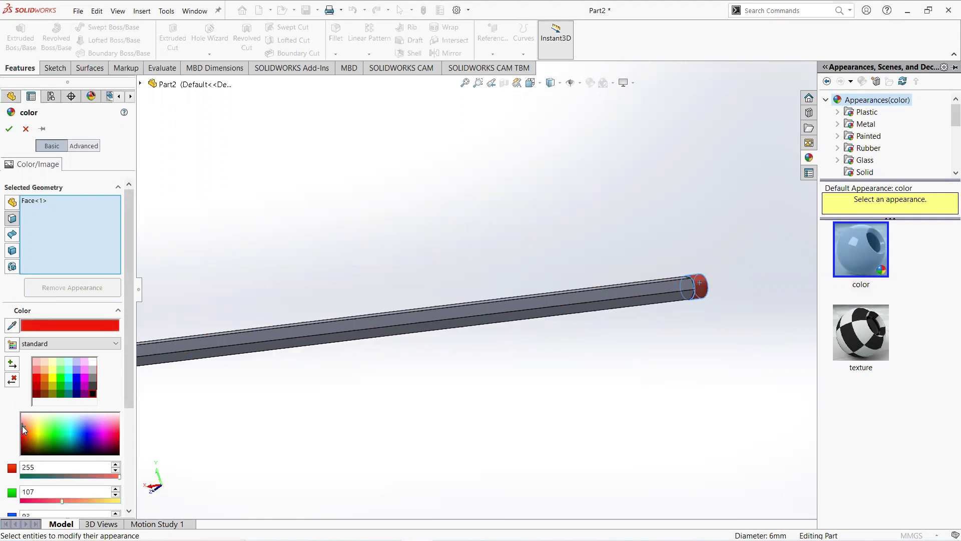
{"action": "left_click", "coordinate": [22, 427]}
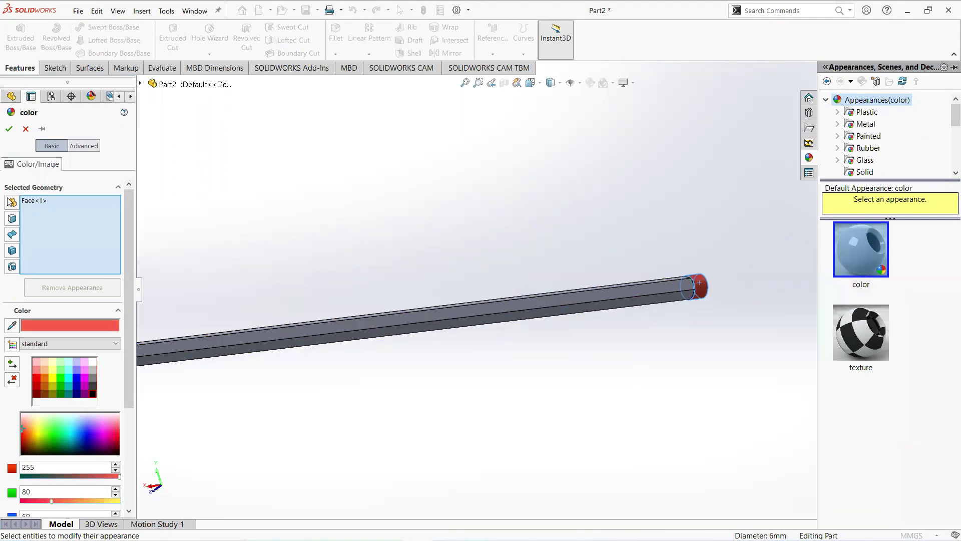
{"action": "left_click", "coordinate": [9, 129]}
{"action": "key", "text": "f"}
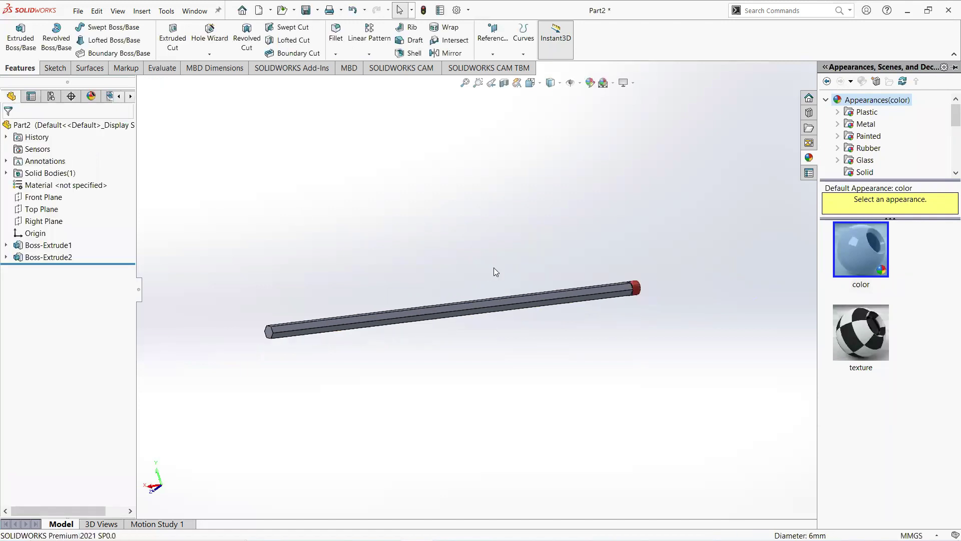
{"action": "scroll", "coordinate": [471, 373], "scroll_direction": "down", "scroll_amount": 3}
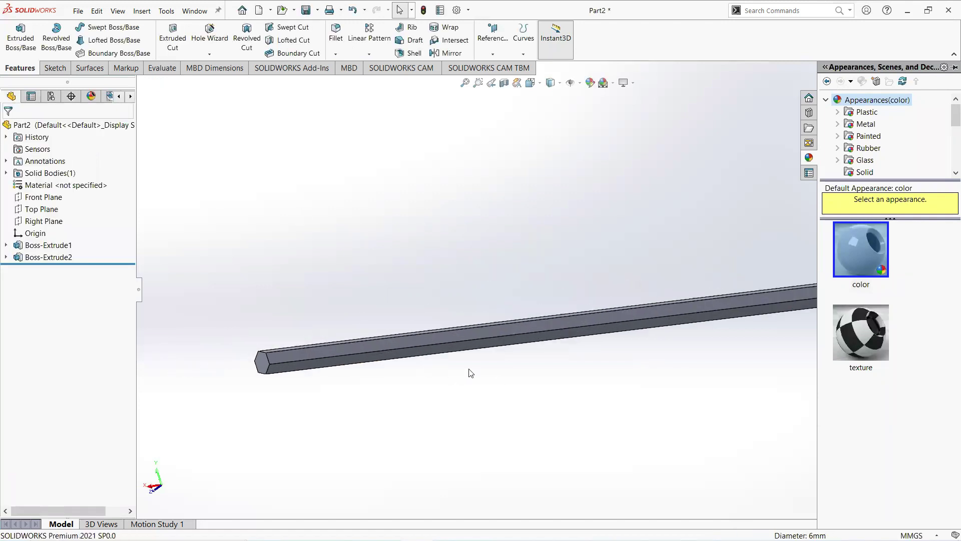
Step: Set up an orange colour appearance on one of the long side faces of the hexagonal body
{"action": "left_click", "coordinate": [396, 345]}
{"action": "mouse_move", "coordinate": [503, 301]}
{"action": "left_click", "coordinate": [519, 334]}
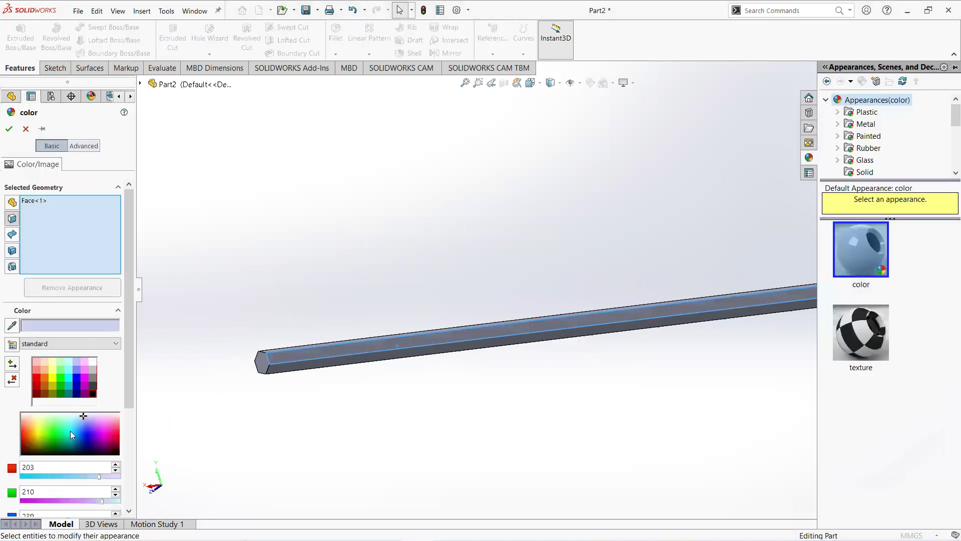
{"action": "left_click", "coordinate": [44, 378]}
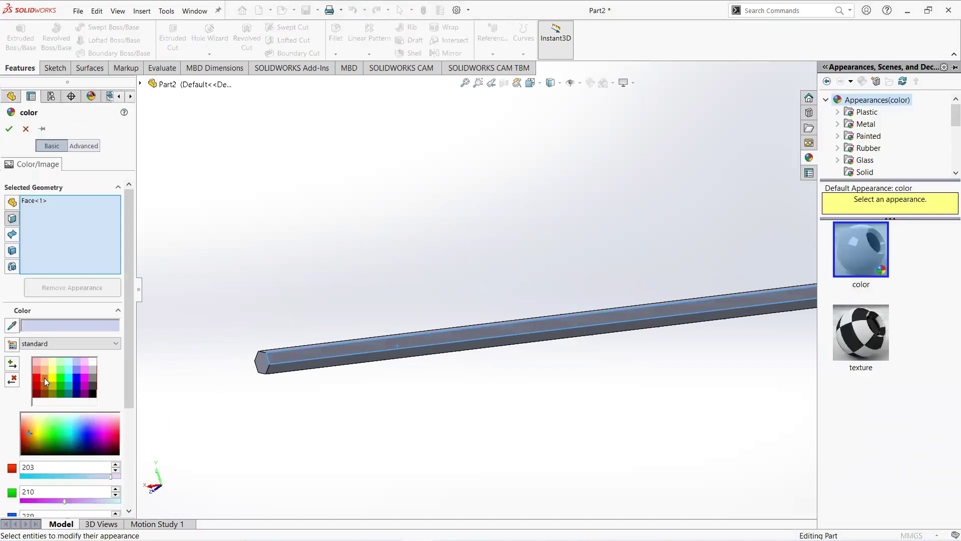
Step: Add the other five long side faces of the hexagonal body to the orange appearance and apply it
{"action": "middle_click_drag", "start_coordinate": [479, 385], "coordinate": [589, 282]}
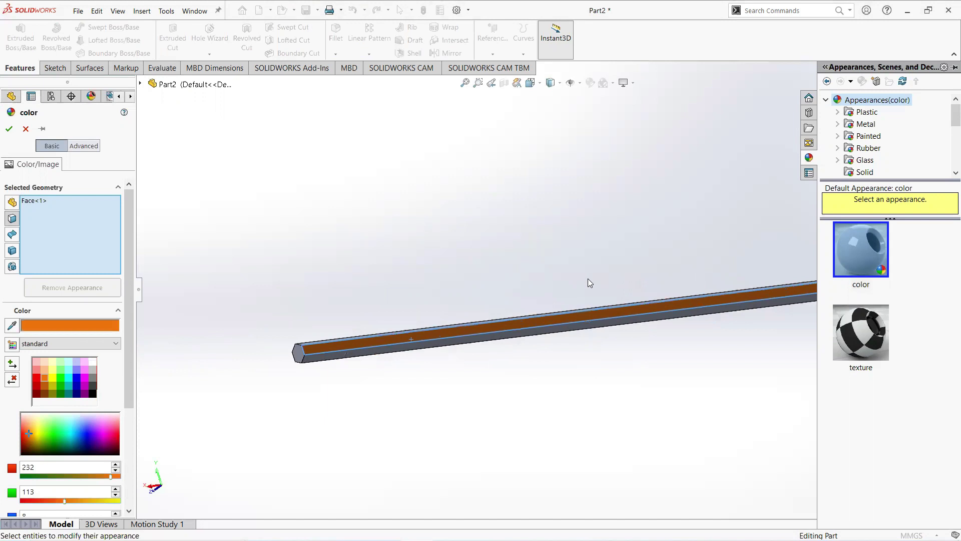
{"action": "left_click", "coordinate": [503, 321]}
{"action": "middle_click_drag", "start_coordinate": [511, 310], "coordinate": [620, 332]}
{"action": "left_click", "coordinate": [504, 347]}
{"action": "left_click", "coordinate": [602, 361]}
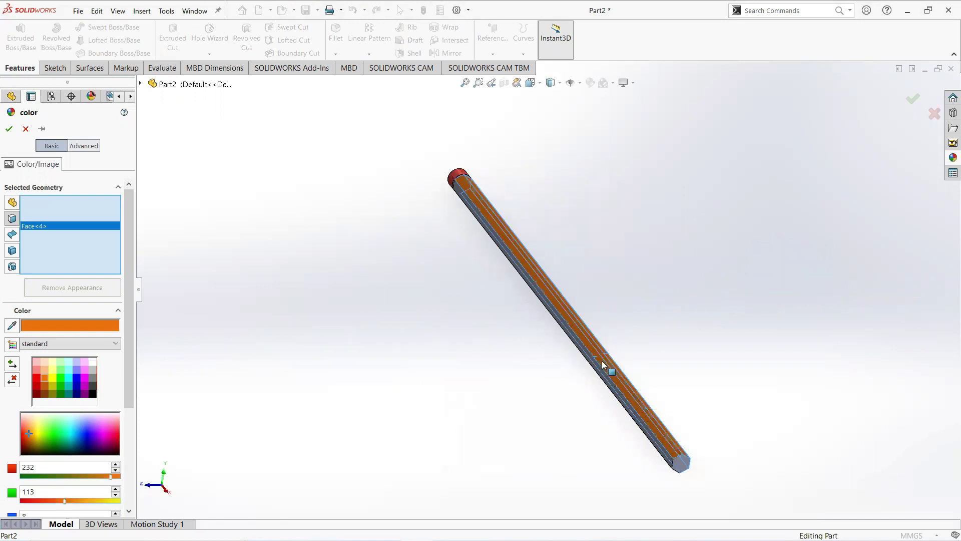
{"action": "middle_click_drag", "start_coordinate": [607, 370], "coordinate": [671, 336]}
{"action": "left_click", "coordinate": [673, 334]}
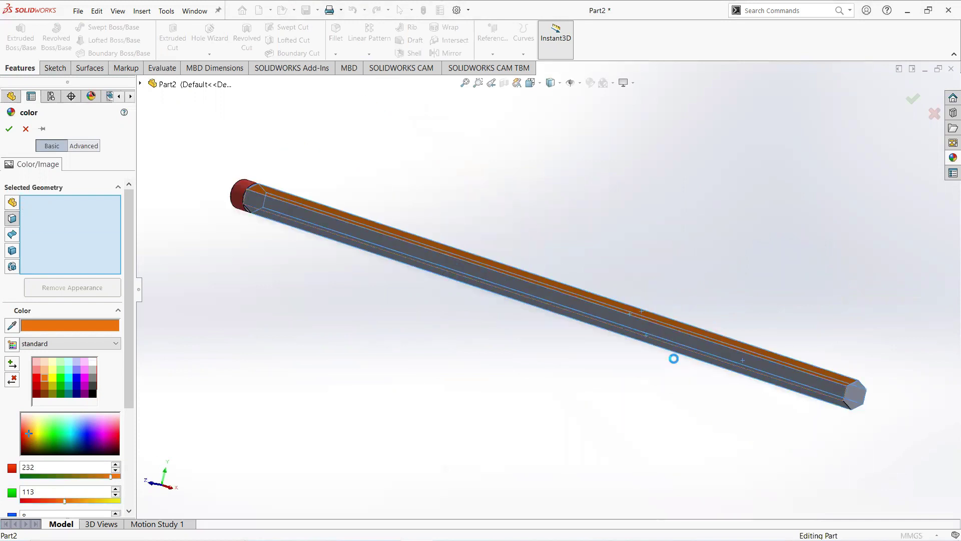
{"action": "middle_click_drag", "start_coordinate": [683, 382], "coordinate": [699, 311]}
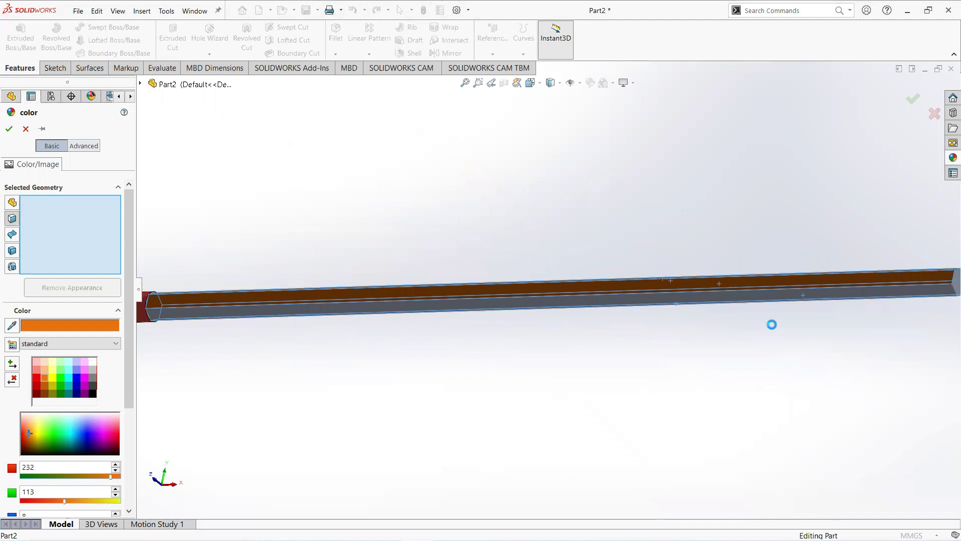
{"action": "middle_click_drag", "start_coordinate": [787, 331], "coordinate": [656, 350]}
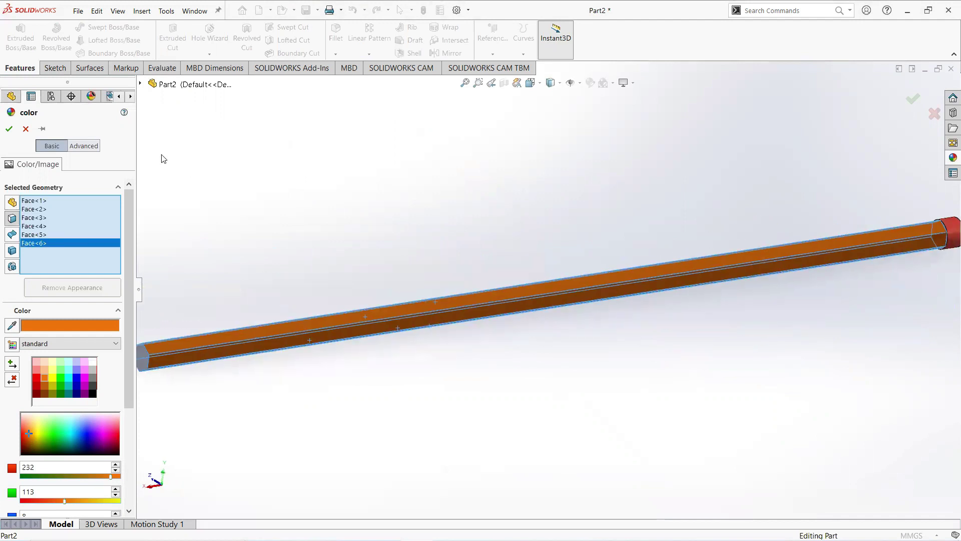
{"action": "left_click", "coordinate": [10, 131]}
Step: Create a reference plane offset 14 mm outward from the hexagonal body's free end face
{"action": "scroll", "coordinate": [327, 281], "scroll_direction": "up", "scroll_amount": 3}
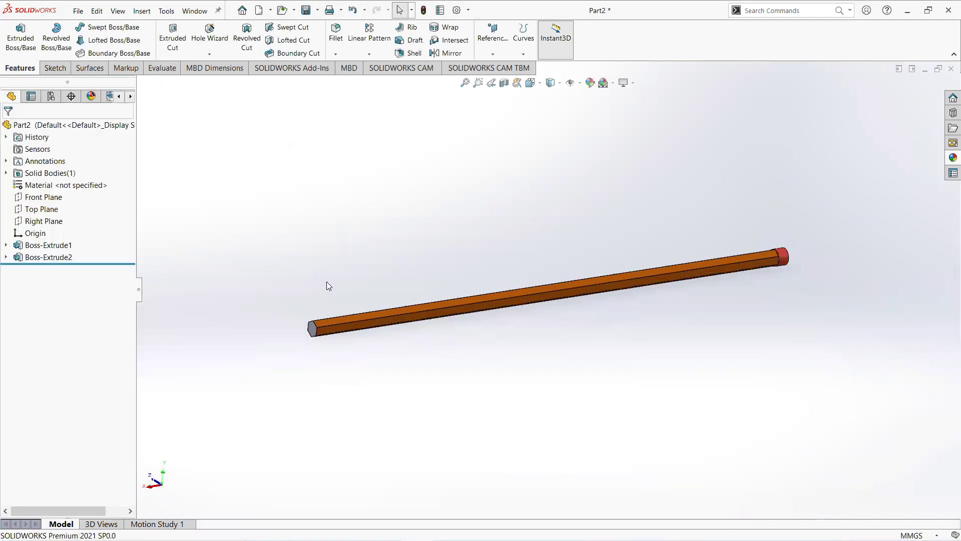
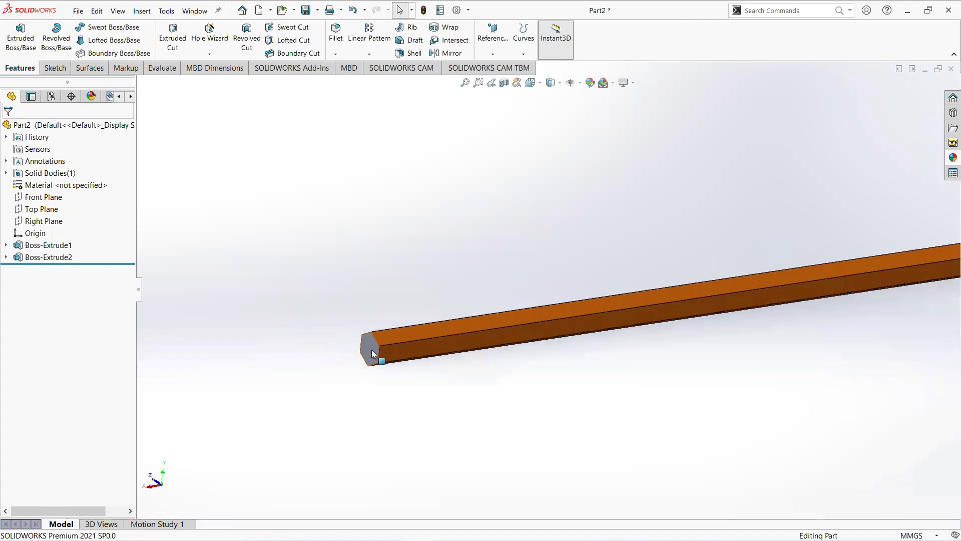
{"action": "left_click", "coordinate": [460, 323]}
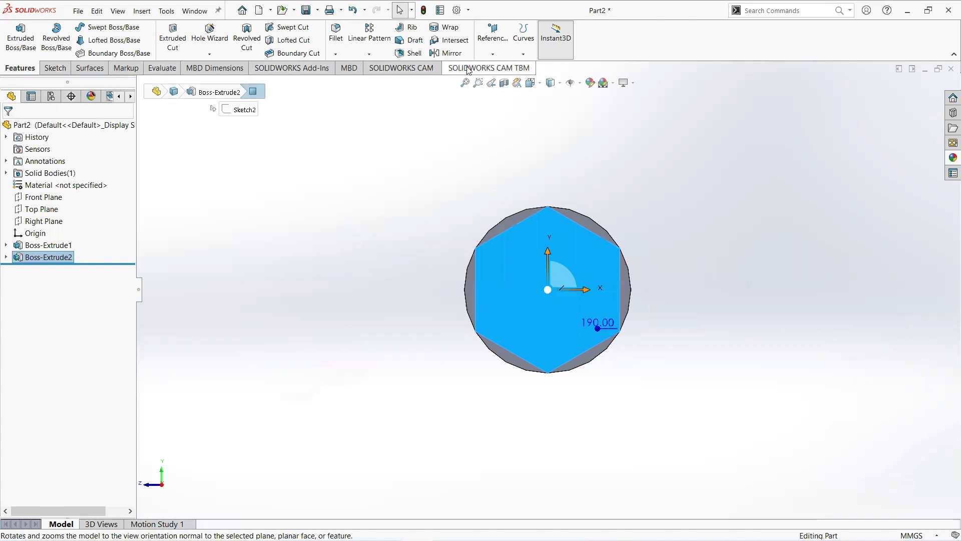
{"action": "left_click", "coordinate": [493, 54]}
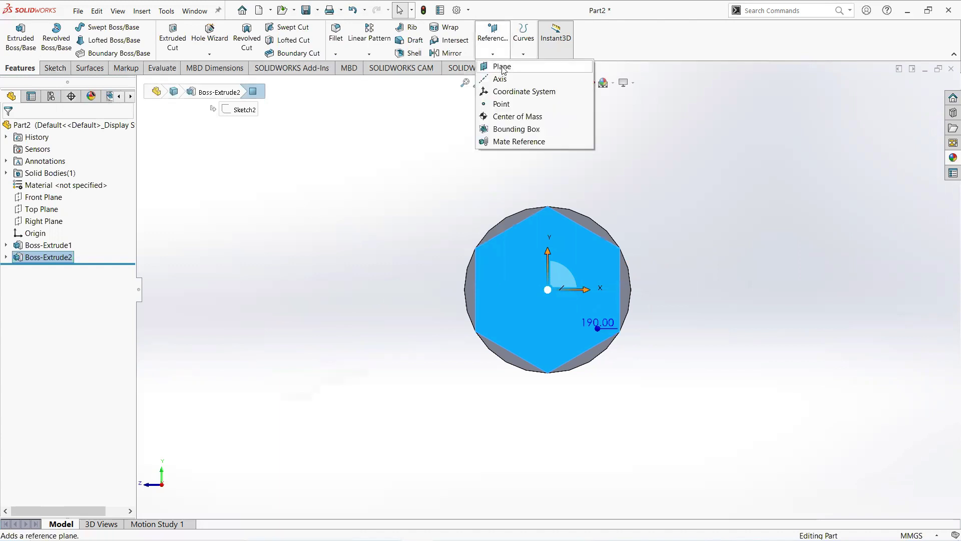
{"action": "left_click", "coordinate": [503, 66]}
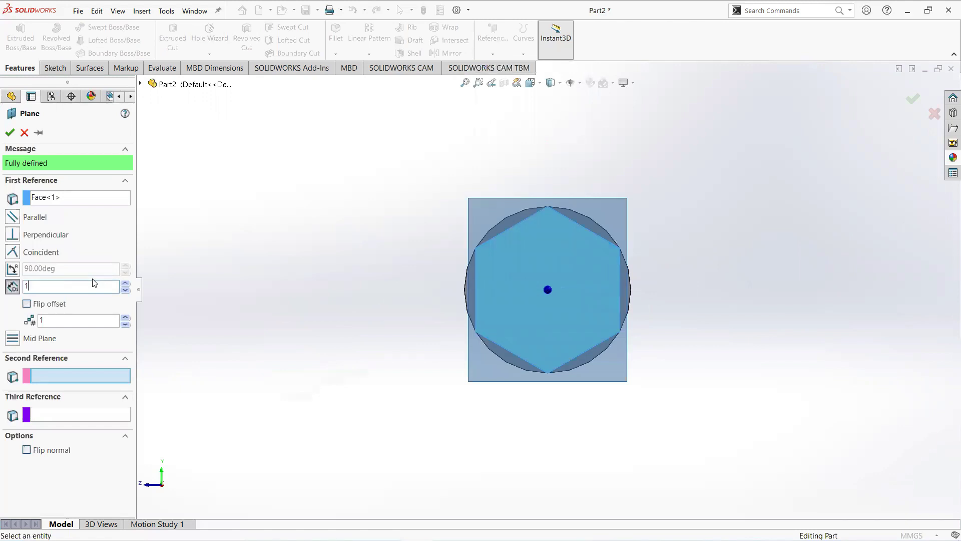
{"action": "key", "text": "Return"}
{"action": "middle_click_drag", "start_coordinate": [694, 326], "coordinate": [592, 322]}
{"action": "scroll", "coordinate": [403, 261], "scroll_direction": "up", "scroll_amount": 5}
{"action": "middle_click_drag", "start_coordinate": [402, 259], "coordinate": [131, 202]}
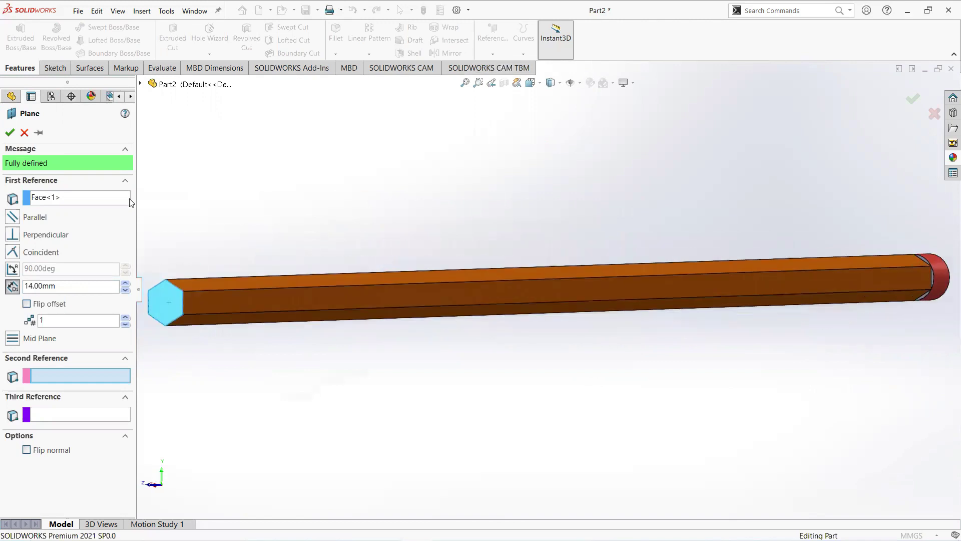
{"action": "left_click", "coordinate": [9, 132]}
Step: Sketch a circle of about 0.93 mm radius on the new offset plane, centred on the origin
{"action": "key", "text": "f"}
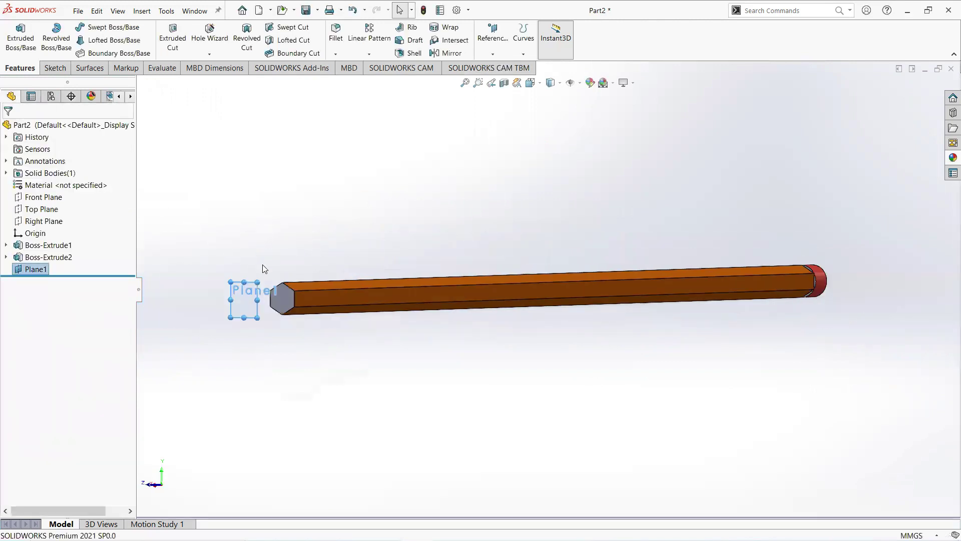
{"action": "scroll", "coordinate": [210, 269], "scroll_direction": "down", "scroll_amount": 2}
{"action": "right_click", "coordinate": [35, 269]}
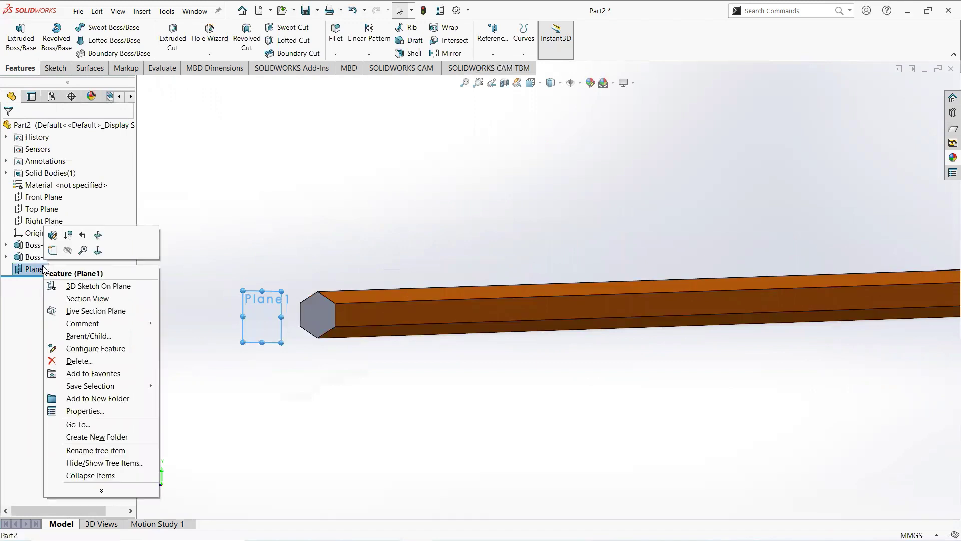
{"action": "left_click", "coordinate": [52, 251]}
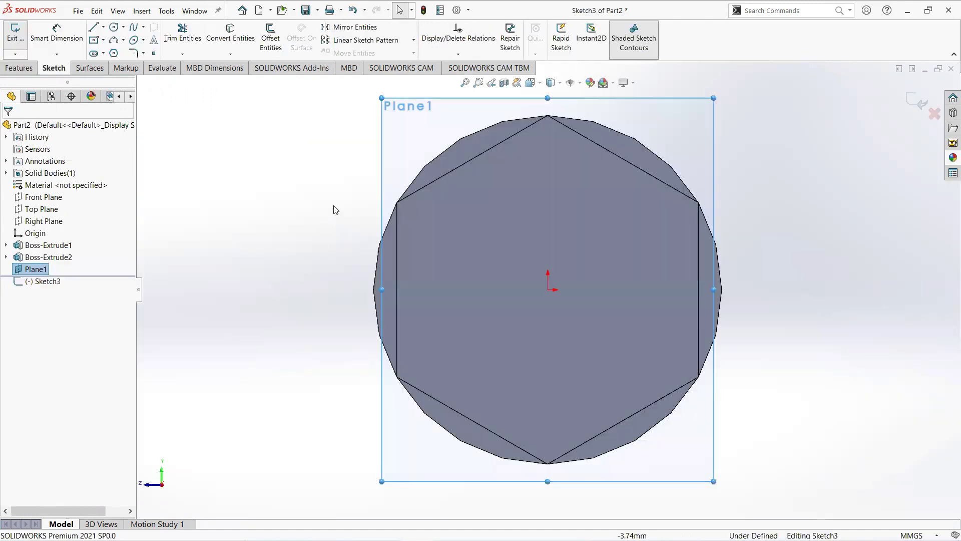
{"action": "left_click", "coordinate": [112, 28]}
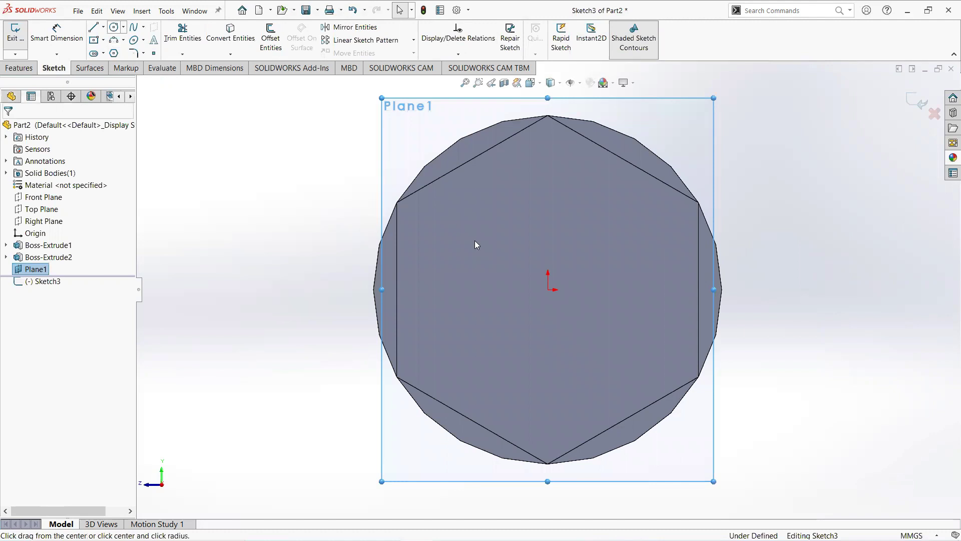
{"action": "left_click", "coordinate": [548, 290]}
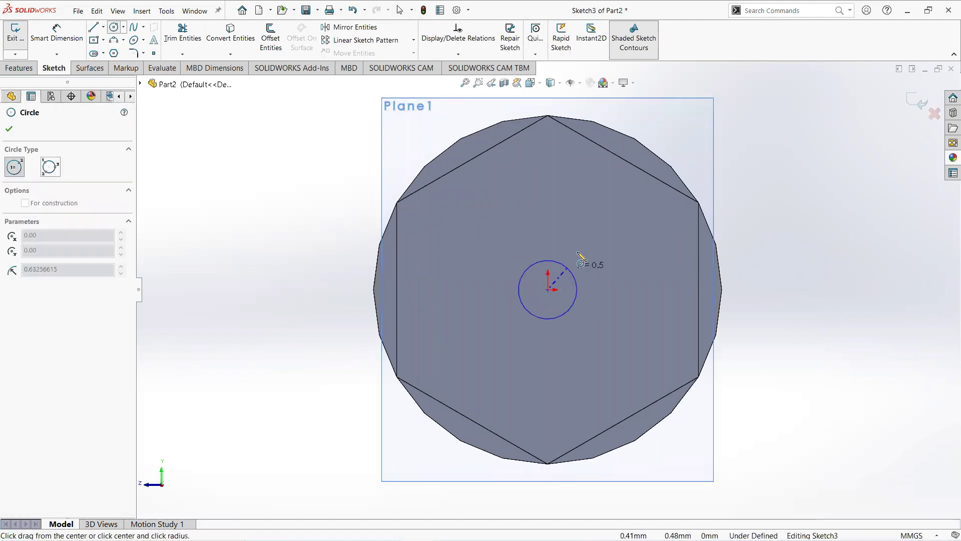
{"action": "left_click", "coordinate": [583, 256]}
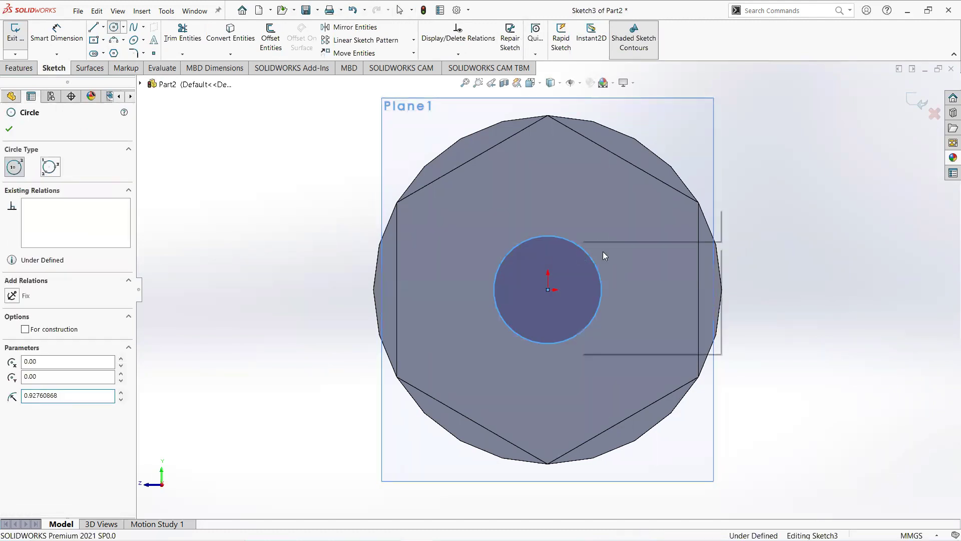
{"action": "key", "text": "Escape"}
Step: Dimension the circle's diameter as 1.8 mm and exit the sketch
{"action": "scroll", "coordinate": [661, 284], "scroll_direction": "down", "scroll_amount": 5}
{"action": "scroll", "coordinate": [473, 278], "scroll_direction": "up", "scroll_amount": 5}
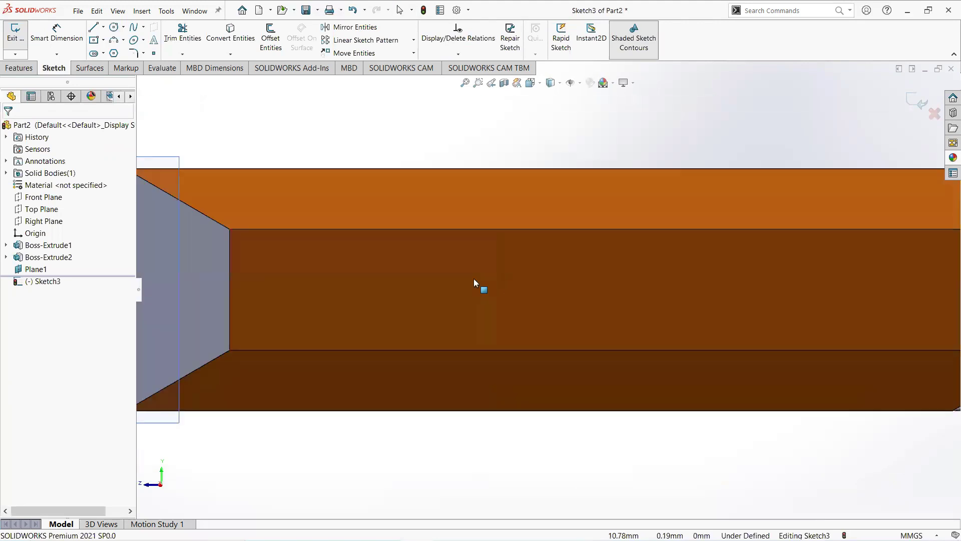
{"action": "middle_click_drag", "start_coordinate": [377, 256], "coordinate": [377, 259]}
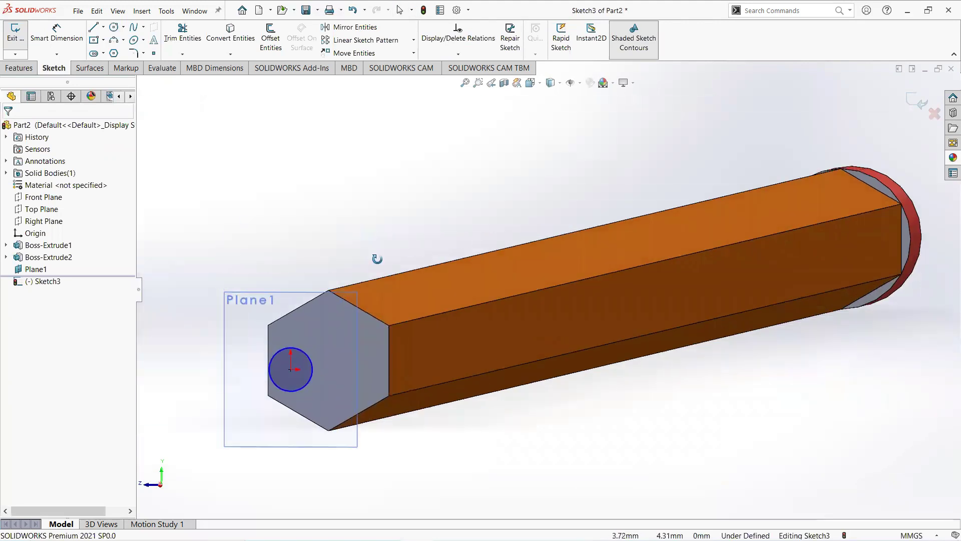
{"action": "left_click", "coordinate": [306, 388]}
{"action": "right_click_drag", "start_coordinate": [400, 430], "coordinate": [399, 421]}
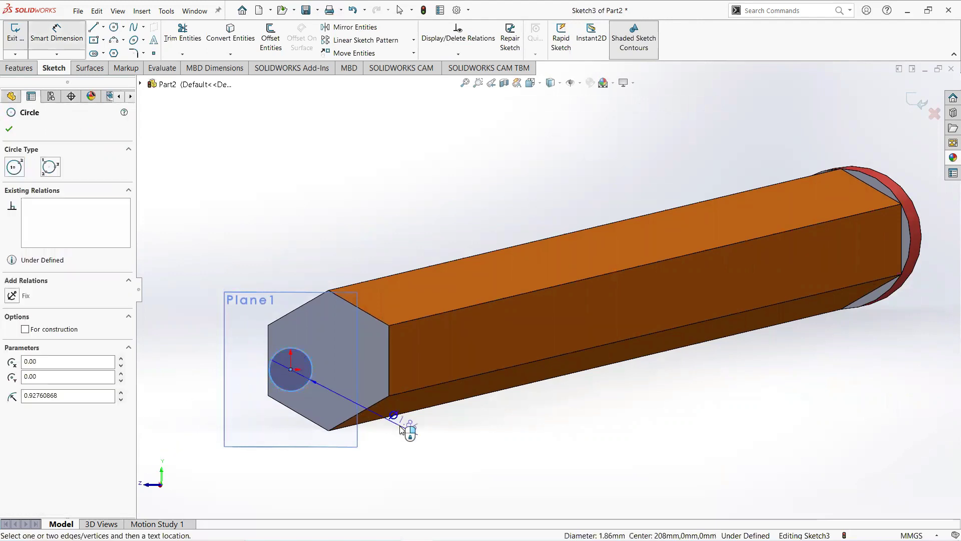
{"action": "left_click", "coordinate": [399, 424]}
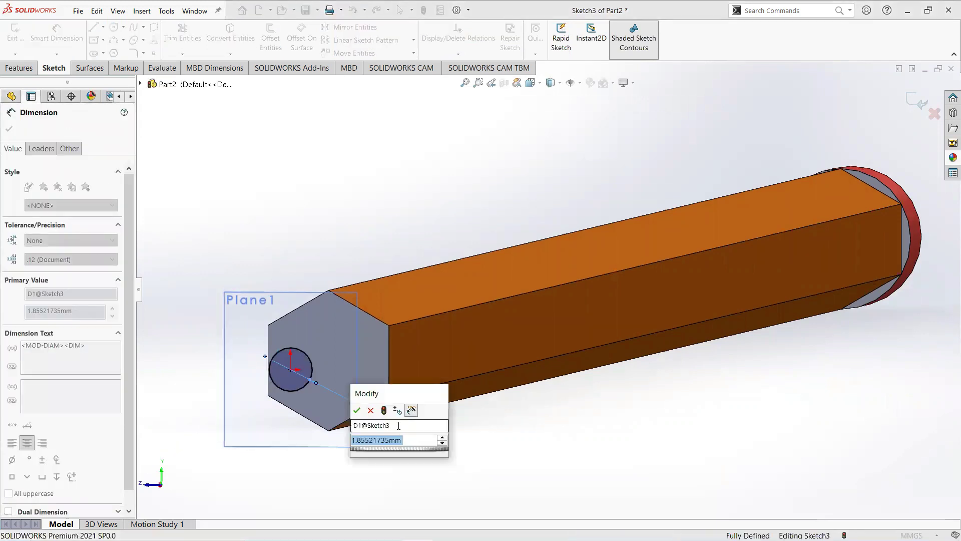
{"action": "type", "text": "1."}
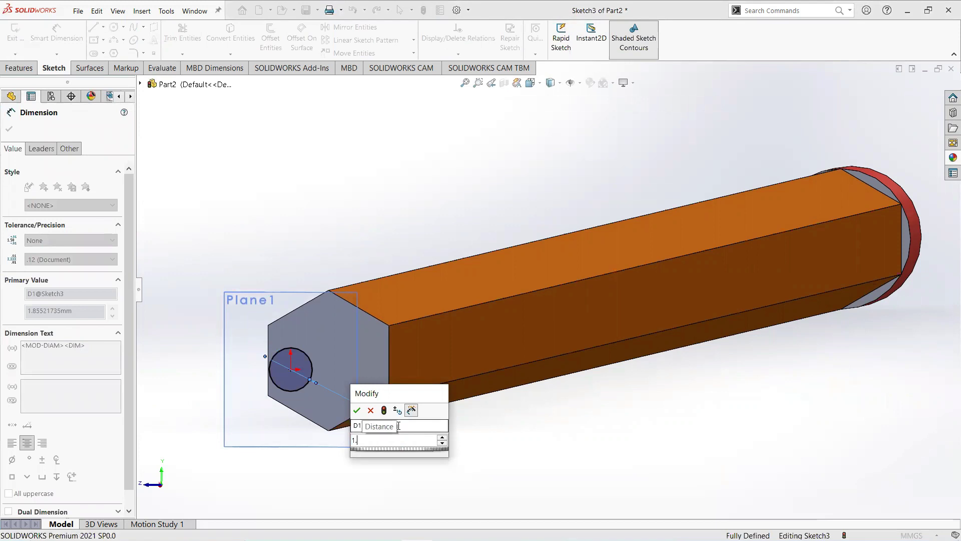
{"action": "type", "text": "8"}
{"action": "key", "text": "Return"}
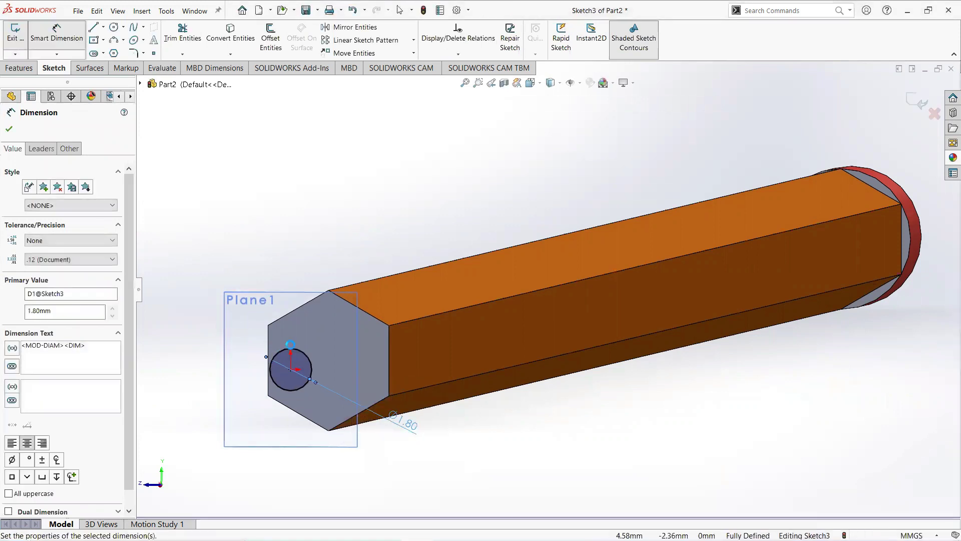
{"action": "left_click", "coordinate": [9, 129]}
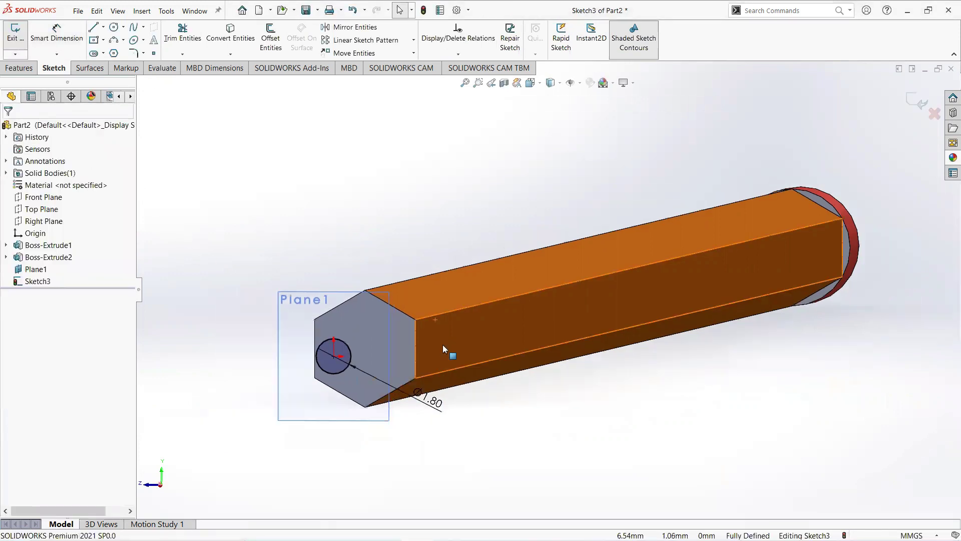
{"action": "middle_click_drag", "start_coordinate": [443, 346], "coordinate": [340, 344]}
{"action": "key", "text": "f"}
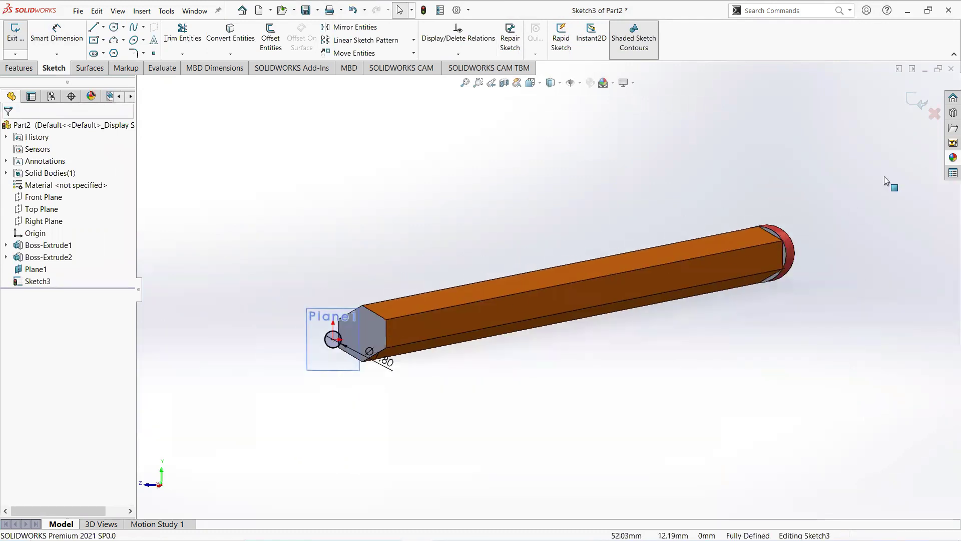
{"action": "left_click", "coordinate": [903, 105]}
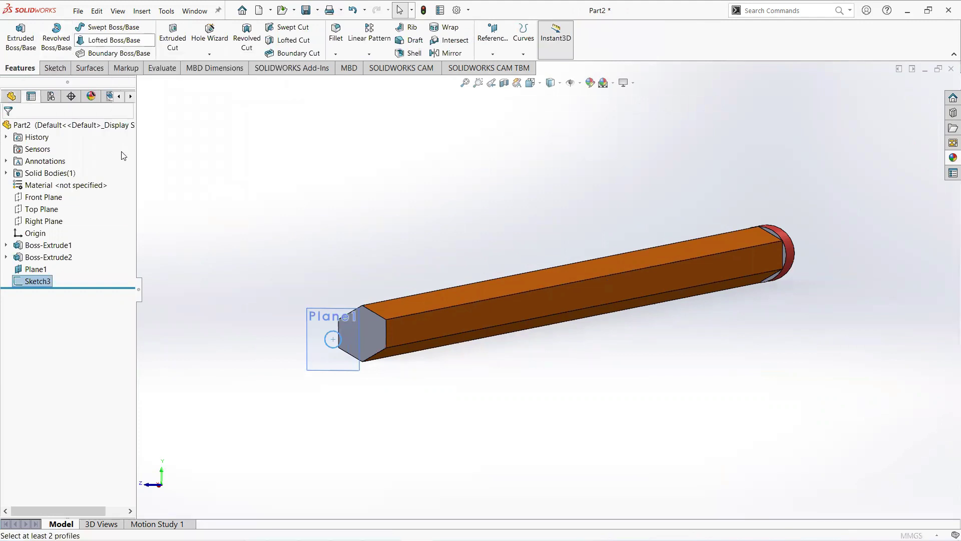
Step: Loft a boss from the hexagonal end face to the small circle sketch to form the pencil's tapered tip
{"action": "right_click", "coordinate": [59, 164]}
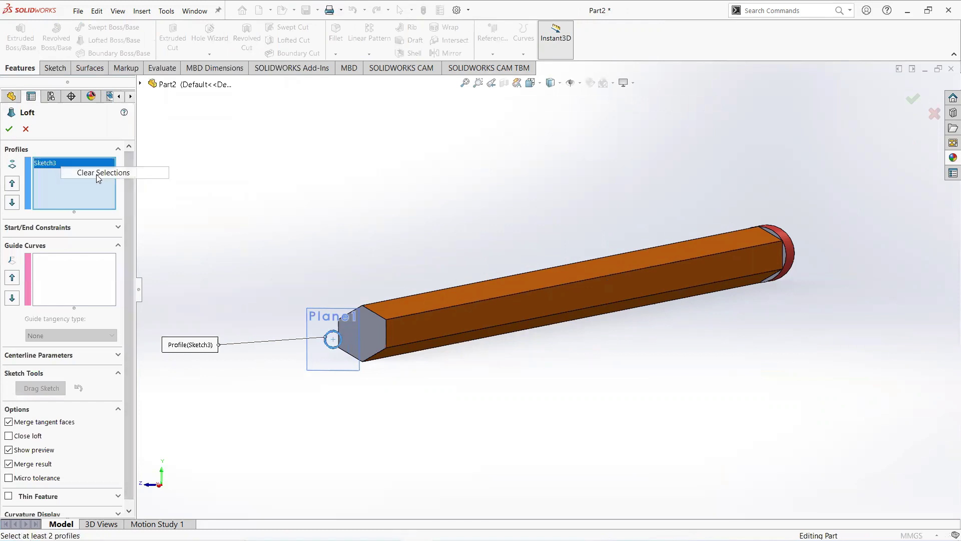
{"action": "left_click", "coordinate": [103, 173]}
{"action": "scroll", "coordinate": [421, 330], "scroll_direction": "down", "scroll_amount": 3}
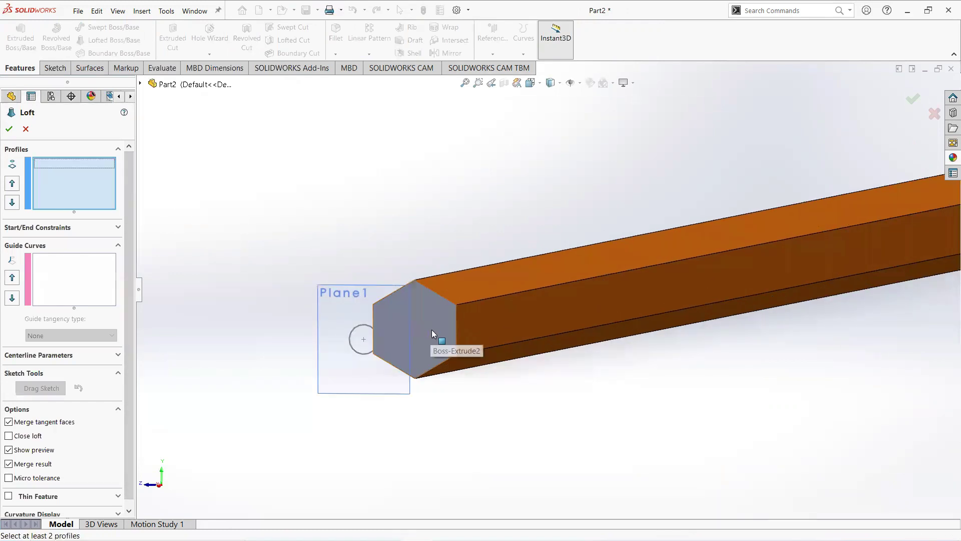
{"action": "left_click", "coordinate": [432, 331]}
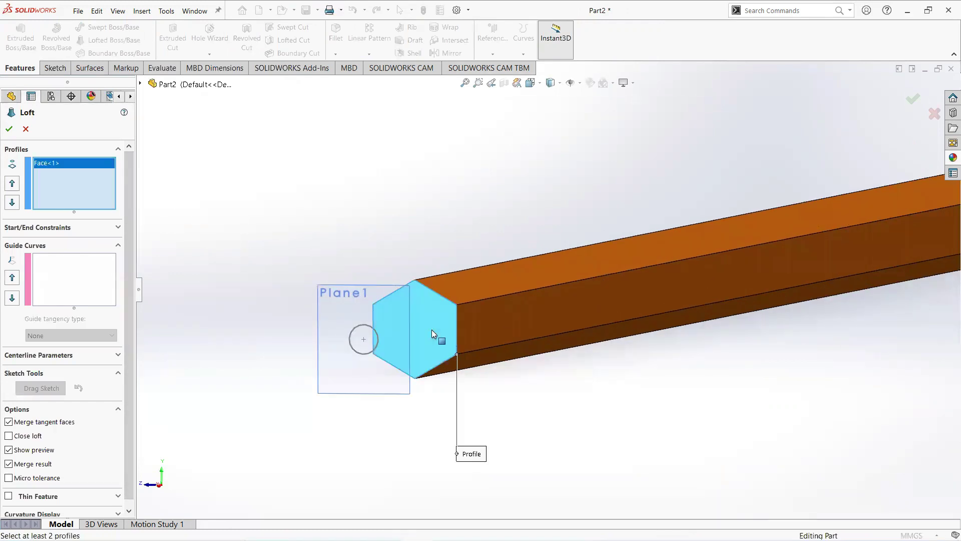
{"action": "left_click", "coordinate": [371, 350]}
{"action": "mouse_move", "coordinate": [461, 376]}
{"action": "middle_mouse_down"}
{"action": "mouse_move", "coordinate": [440, 371]}
{"action": "mouse_move", "coordinate": [440, 381]}
{"action": "mouse_move", "coordinate": [432, 349]}
{"action": "middle_mouse_up"}
{"action": "left_click", "coordinate": [11, 130]}
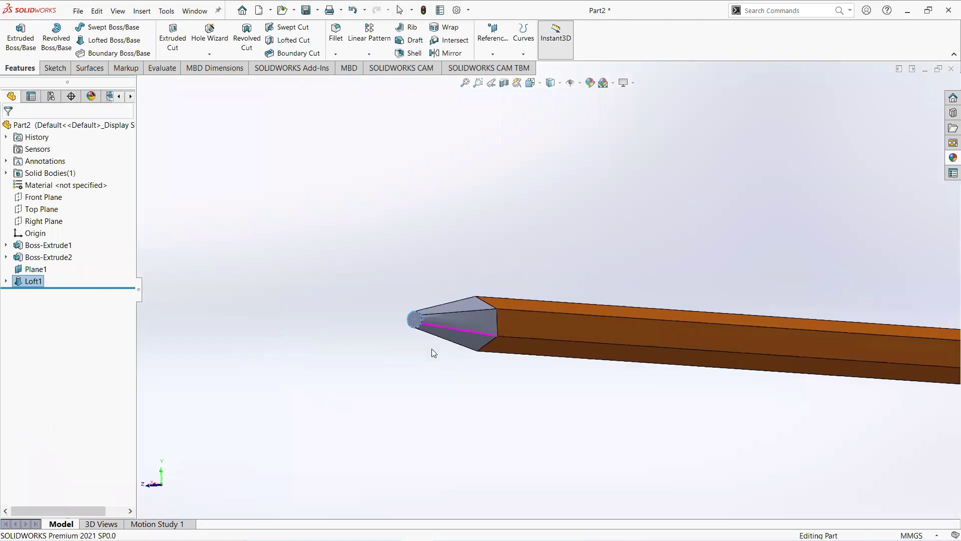
Step: Create a reference plane offset 6 mm outward from the small circular end face of the tapered tip
{"action": "scroll", "coordinate": [434, 271], "scroll_direction": "down", "scroll_amount": 6}
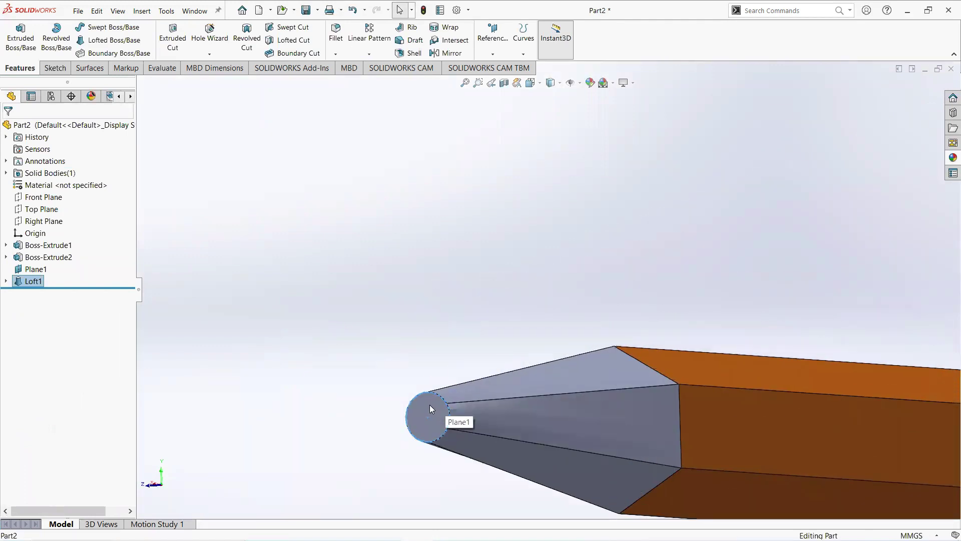
{"action": "left_click", "coordinate": [431, 408]}
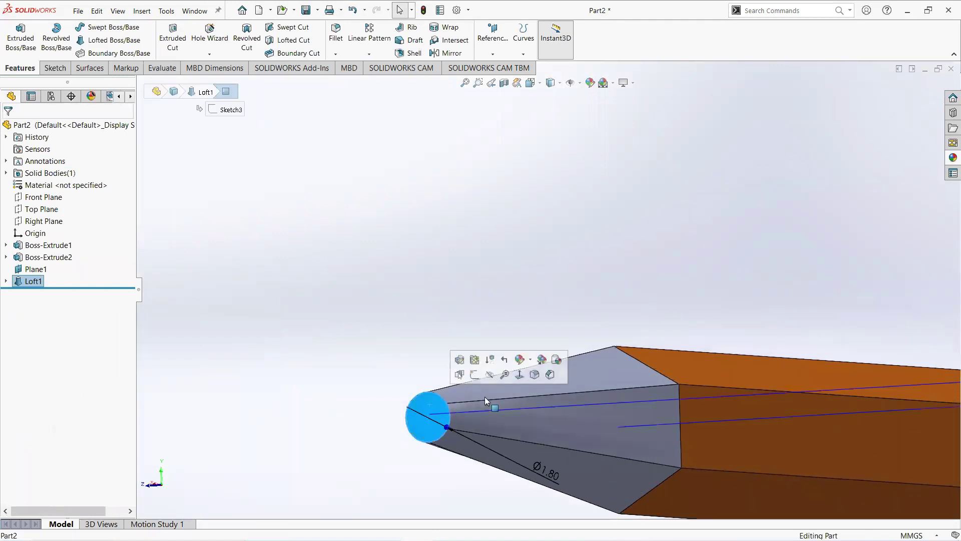
{"action": "left_click", "coordinate": [521, 376]}
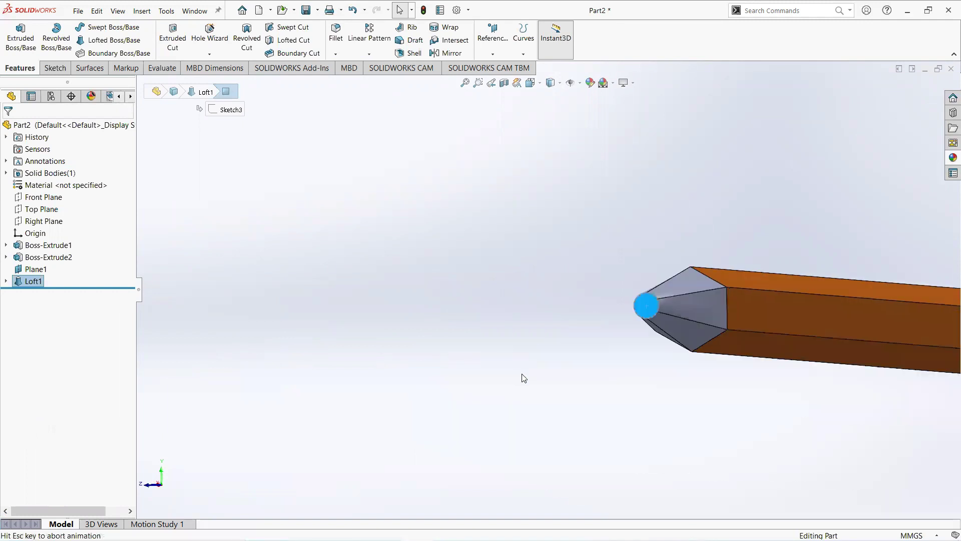
{"action": "left_click", "coordinate": [495, 53]}
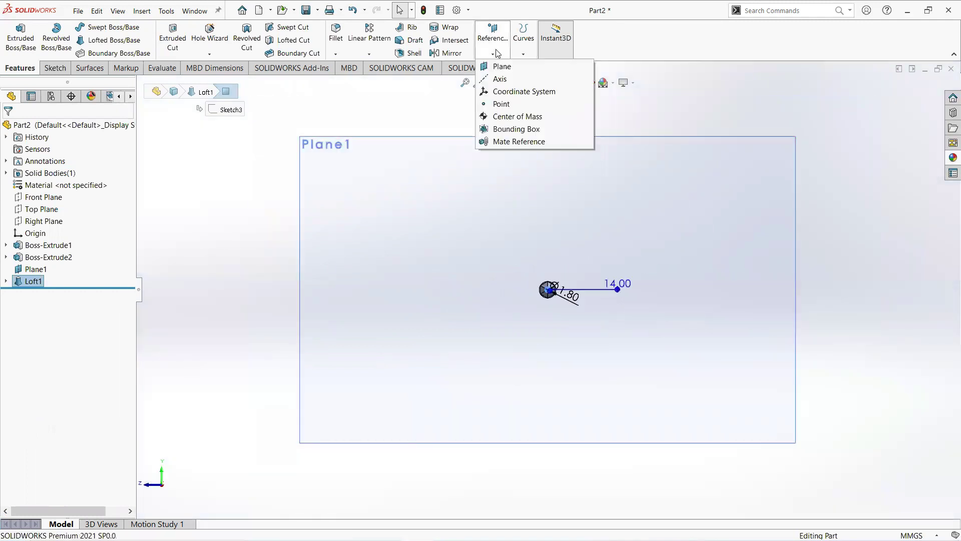
{"action": "left_click", "coordinate": [501, 68]}
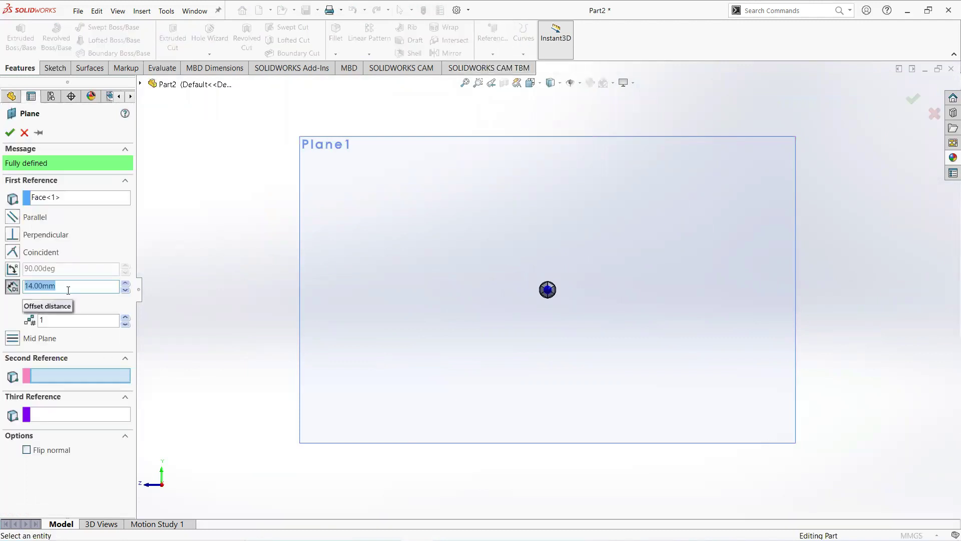
{"action": "type", "text": "6"}
{"action": "key", "text": "Return"}
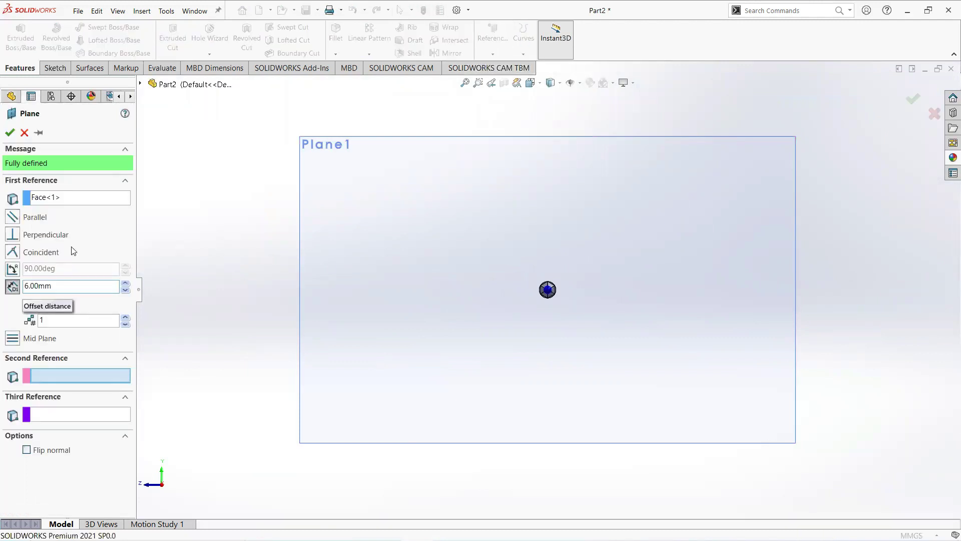
{"action": "mouse_move", "coordinate": [509, 332]}
{"action": "middle_mouse_down"}
{"action": "mouse_move", "coordinate": [586, 328]}
{"action": "mouse_move", "coordinate": [521, 337]}
{"action": "mouse_move", "coordinate": [371, 302]}
{"action": "middle_mouse_up"}
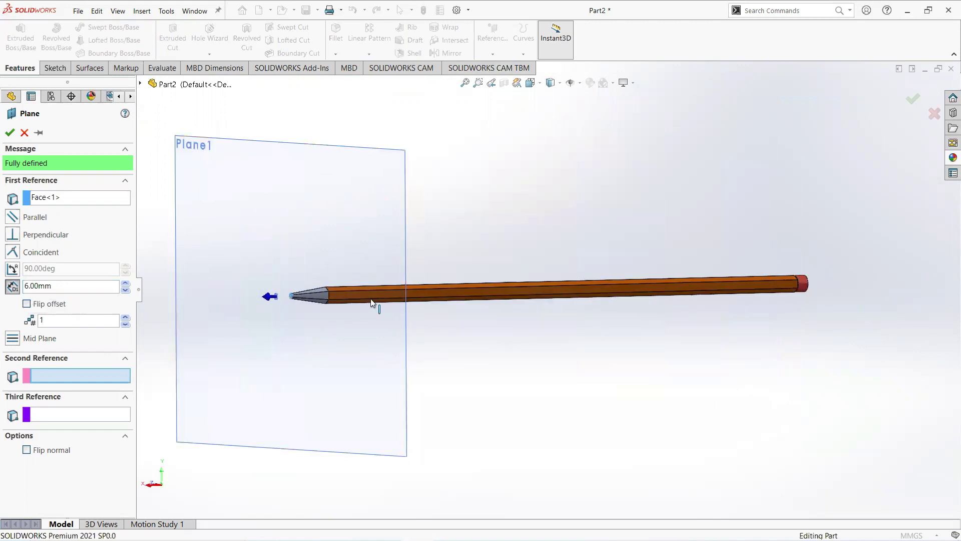
{"action": "scroll", "coordinate": [327, 302], "scroll_direction": "down", "scroll_amount": 2}
{"action": "left_click", "coordinate": [9, 132]}
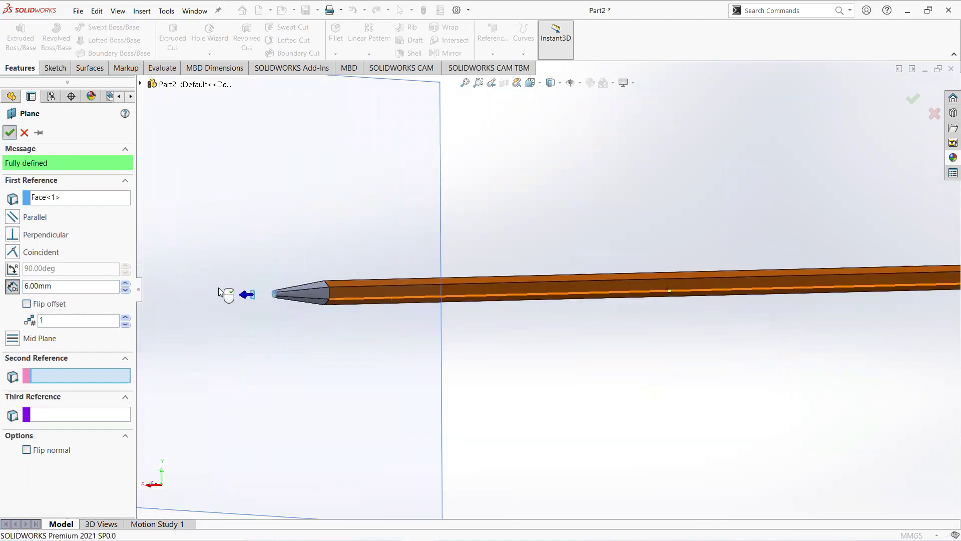
Step: Sketch a circle about 0.48 mm in diameter on the new offset plane, centred on the origin
{"action": "scroll", "coordinate": [385, 306], "scroll_direction": "down", "scroll_amount": 6}
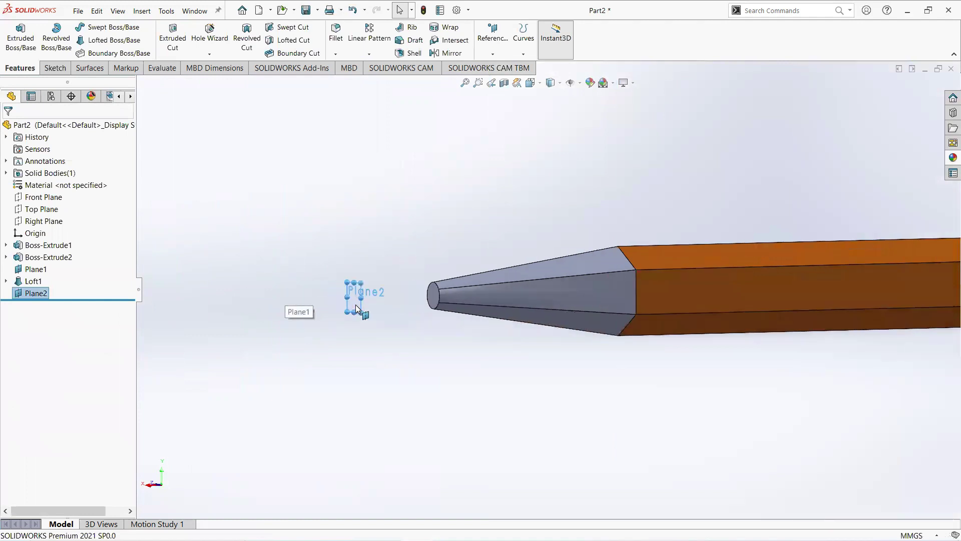
{"action": "right_click", "coordinate": [42, 291]}
{"action": "left_click", "coordinate": [54, 275]}
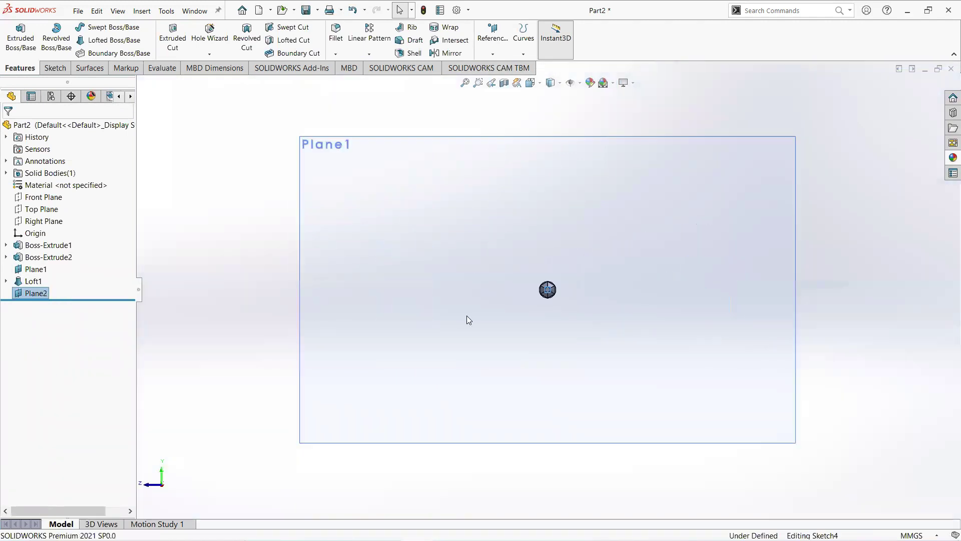
{"action": "scroll", "coordinate": [519, 307], "scroll_direction": "down", "scroll_amount": 8}
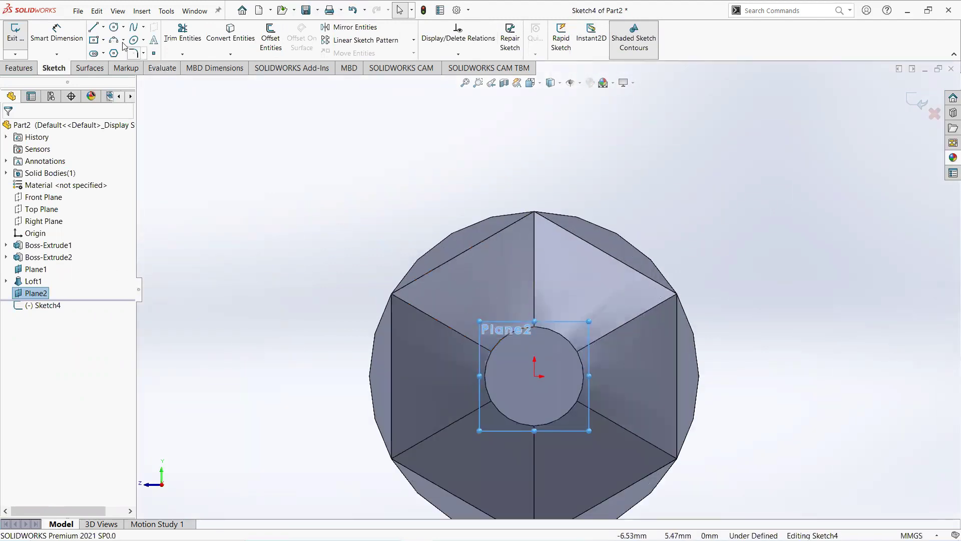
{"action": "left_click", "coordinate": [113, 28]}
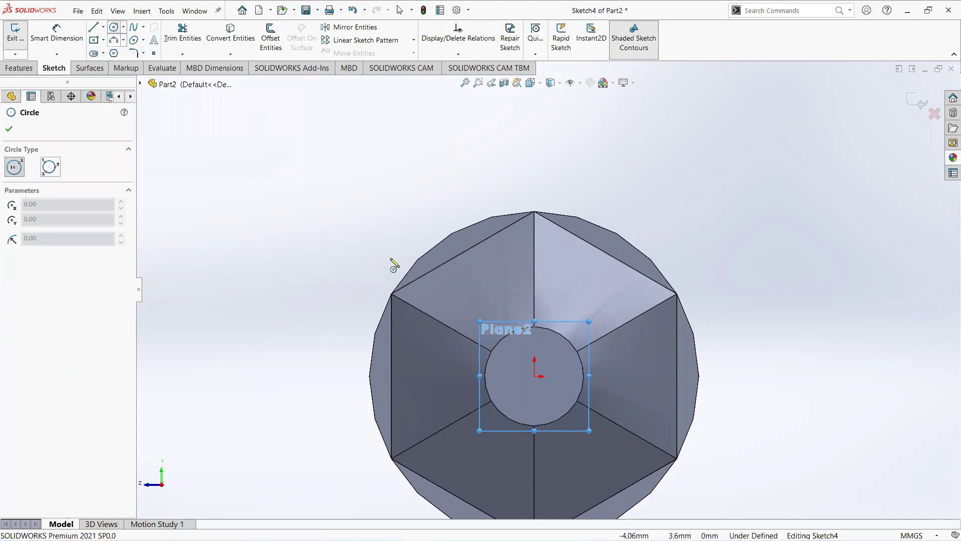
{"action": "left_click", "coordinate": [535, 375]}
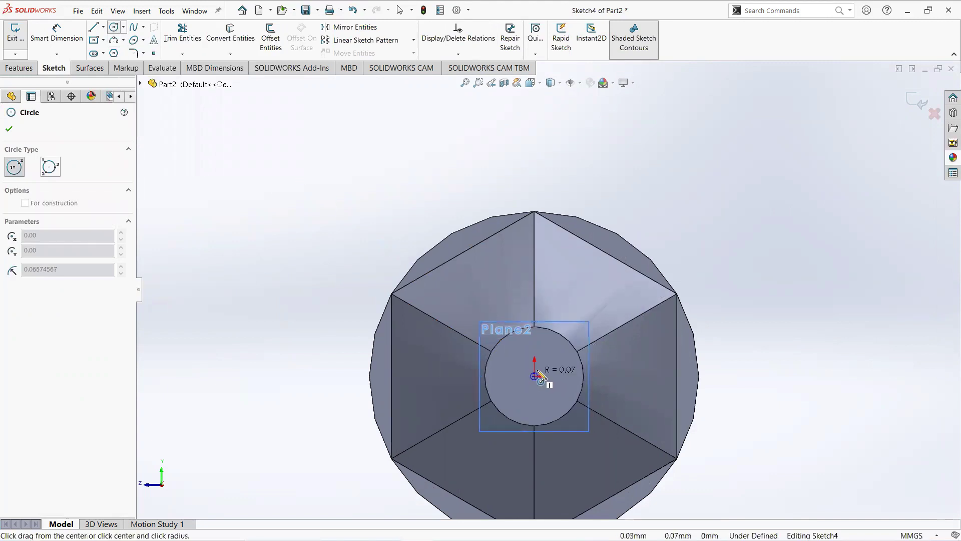
{"action": "left_click", "coordinate": [546, 372]}
{"action": "right_click", "coordinate": [543, 371]}
{"action": "left_click", "coordinate": [562, 373]}
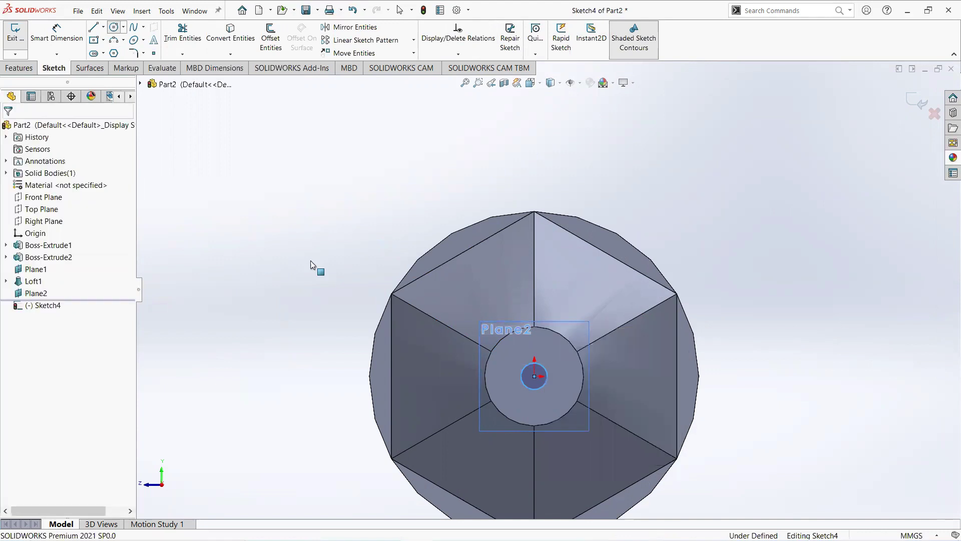
Step: Dimension the small circle's diameter as 0.5 mm and exit the sketch
{"action": "left_click", "coordinate": [65, 39]}
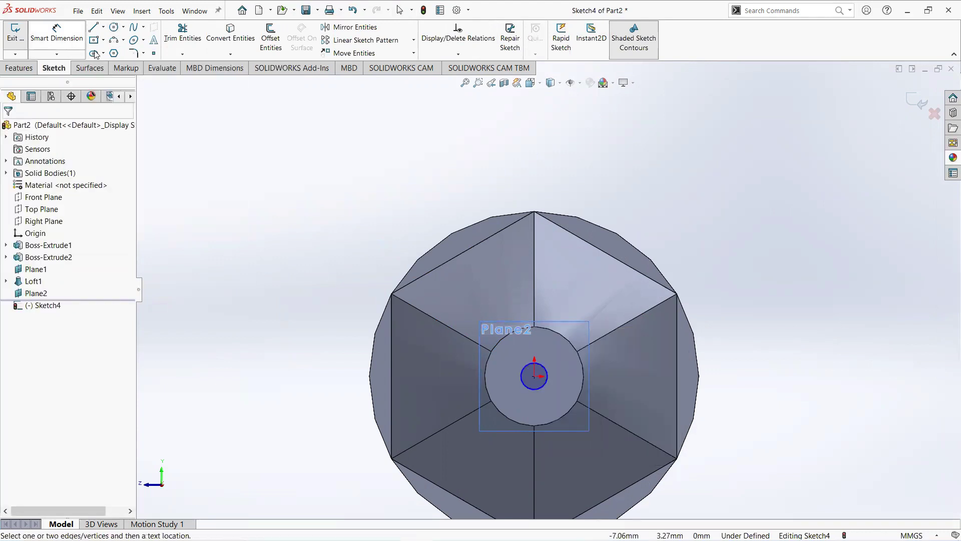
{"action": "left_click", "coordinate": [530, 365]}
{"action": "left_click", "coordinate": [471, 240]}
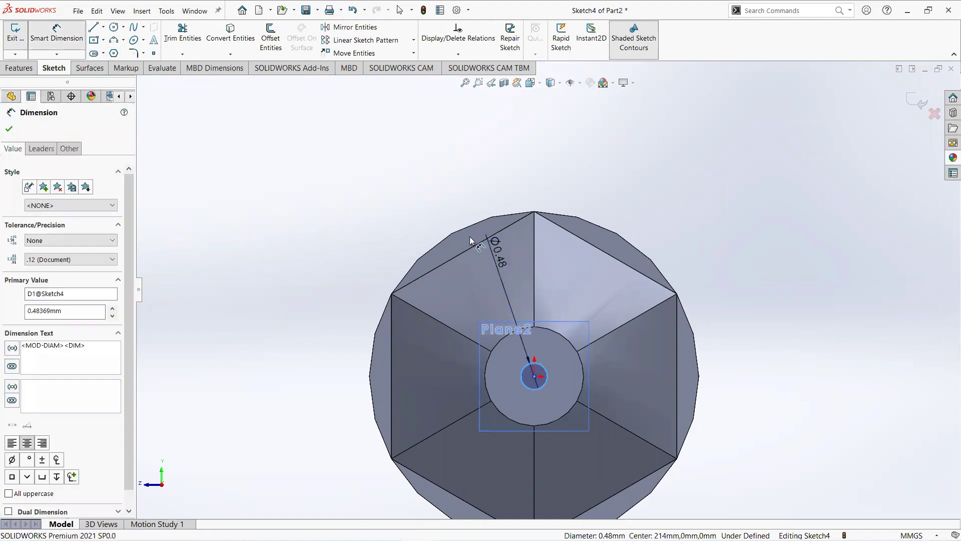
{"action": "type", "text": "0"}
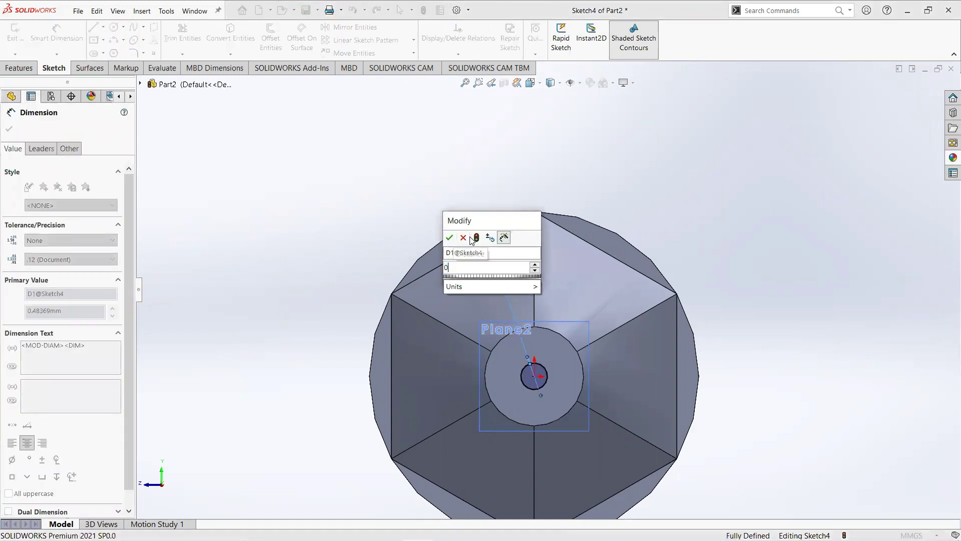
{"action": "type", "text": ".5"}
{"action": "key", "text": "Return"}
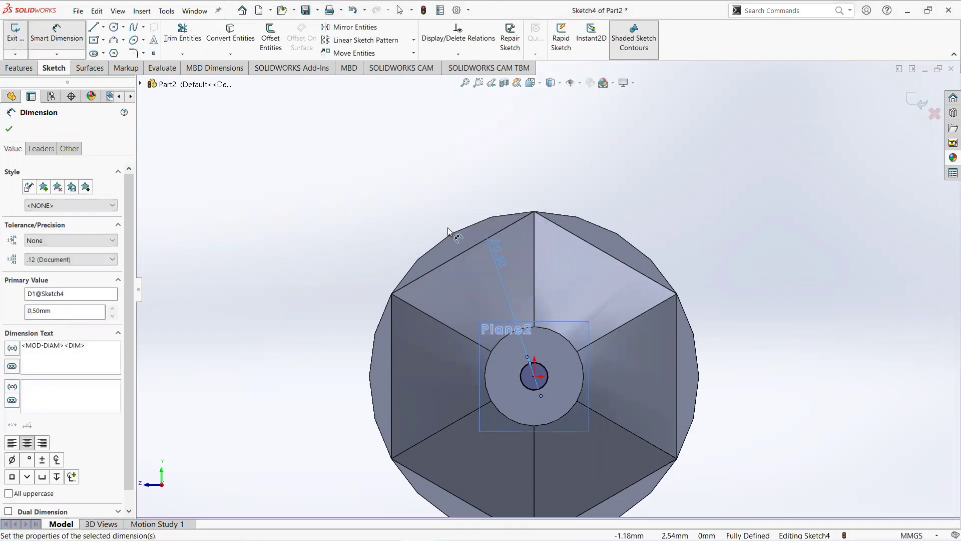
{"action": "left_click", "coordinate": [9, 131]}
{"action": "scroll", "coordinate": [680, 359], "scroll_direction": "up", "scroll_amount": 2}
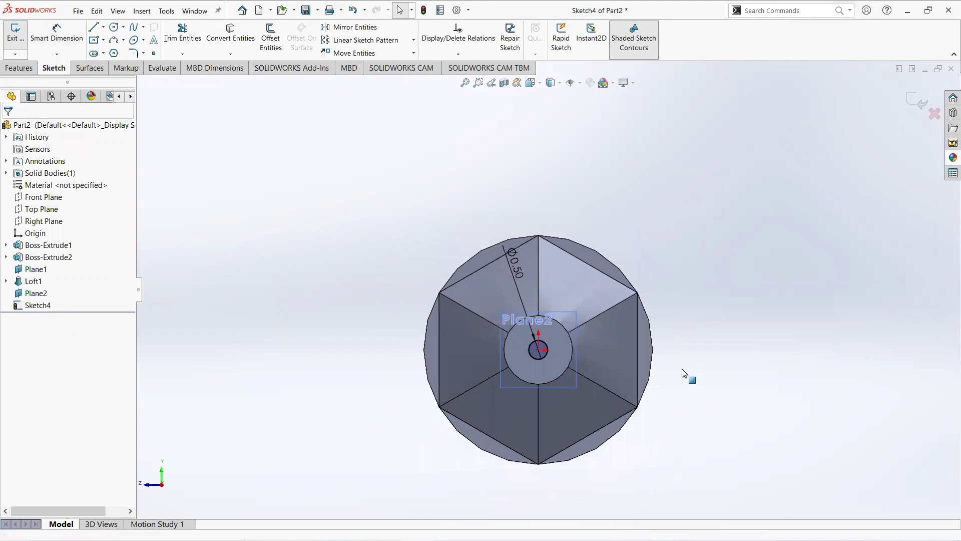
{"action": "scroll", "coordinate": [682, 369], "scroll_direction": "down", "scroll_amount": 10}
{"action": "scroll", "coordinate": [343, 301], "scroll_direction": "up", "scroll_amount": 3}
{"action": "scroll", "coordinate": [254, 268], "scroll_direction": "down", "scroll_amount": 2}
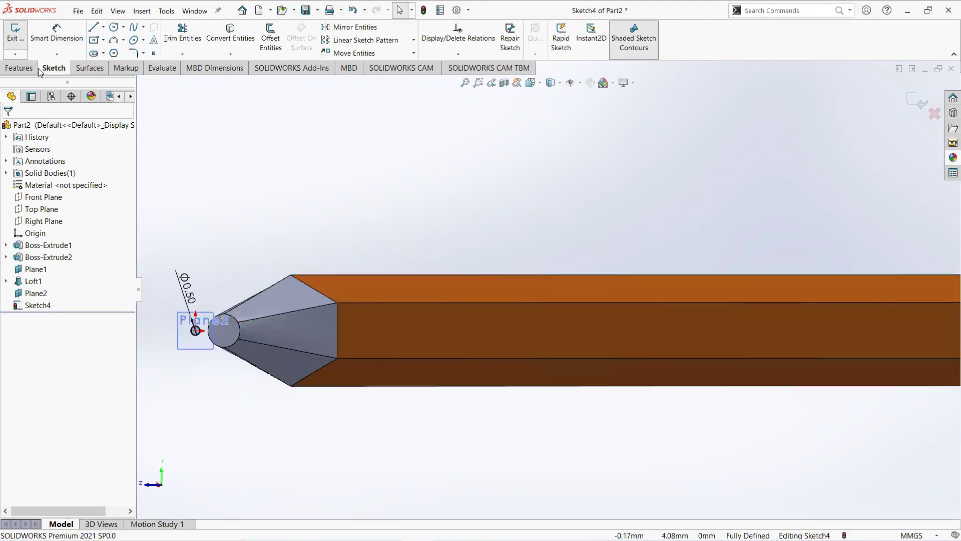
{"action": "left_click", "coordinate": [917, 101]}
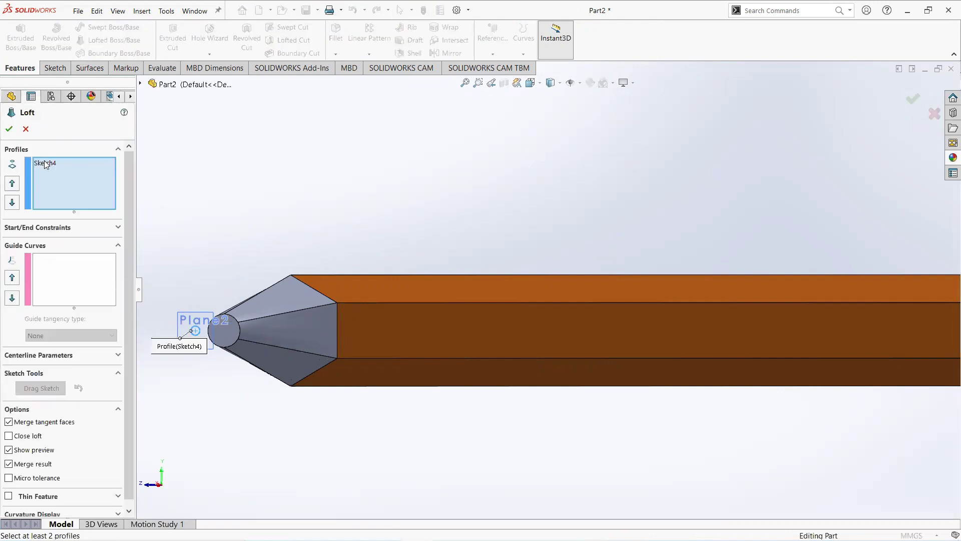
Step: Loft a boss from the tapered tip's circular end face to the 0.5 mm circle sketch to form the pencil lead
{"action": "right_click", "coordinate": [46, 164]}
{"action": "left_click", "coordinate": [82, 168]}
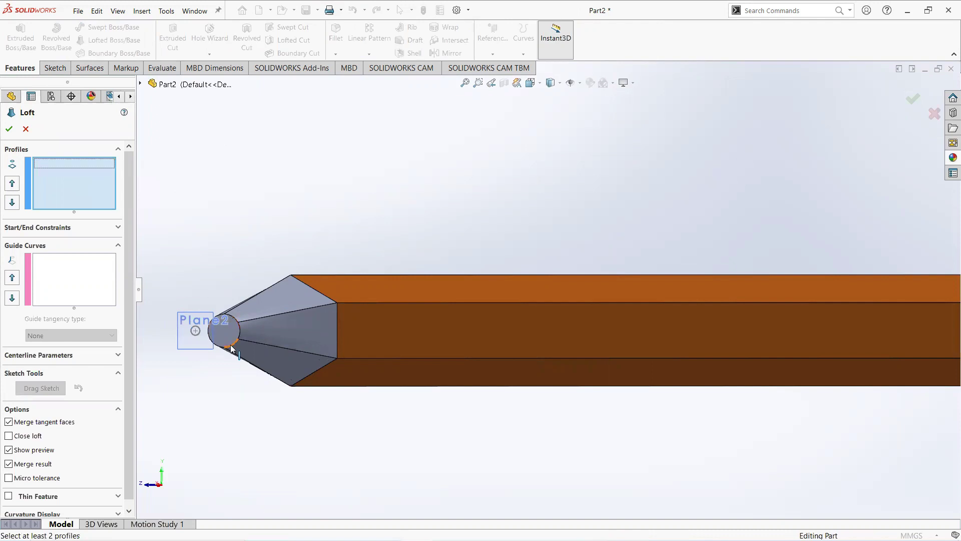
{"action": "scroll", "coordinate": [232, 349], "scroll_direction": "down", "scroll_amount": 3}
{"action": "left_click", "coordinate": [261, 315]}
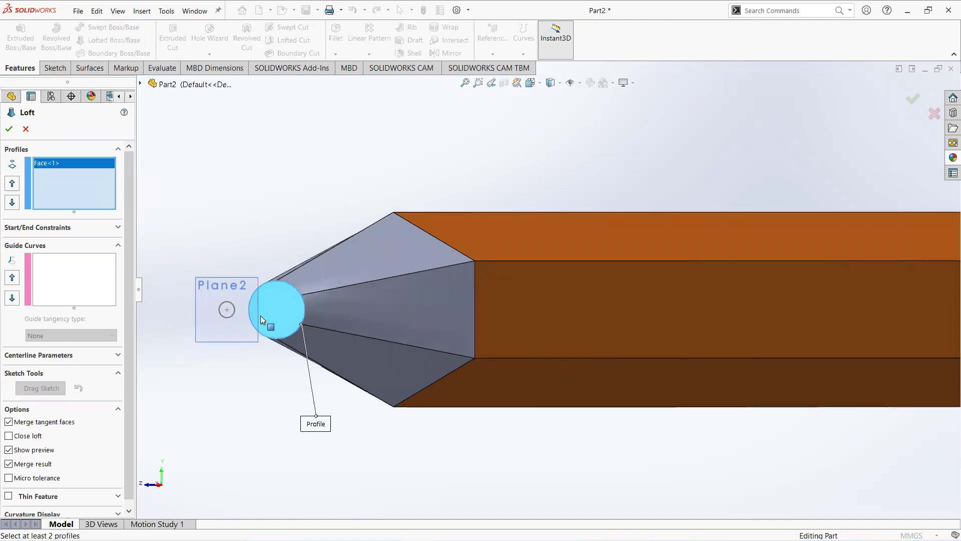
{"action": "left_click", "coordinate": [228, 312]}
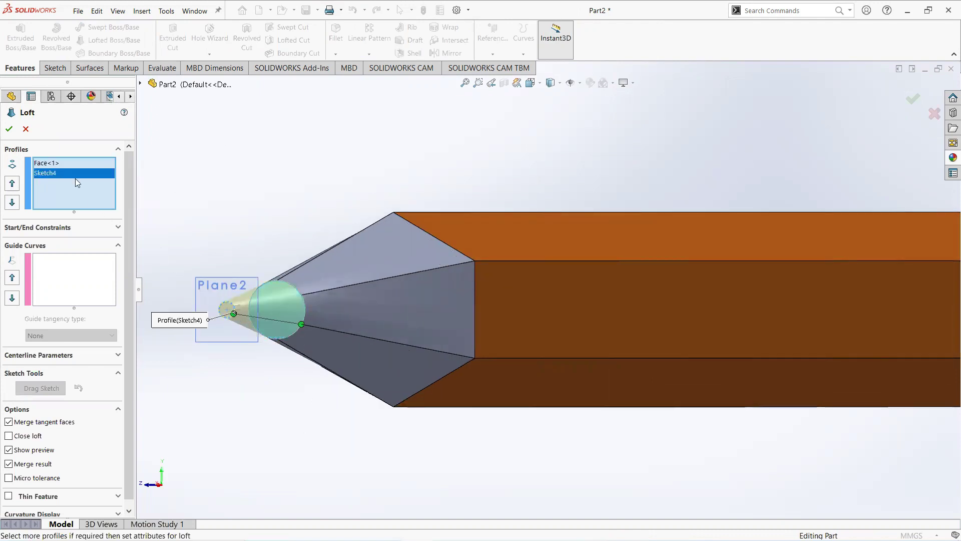
{"action": "key", "text": "Return"}
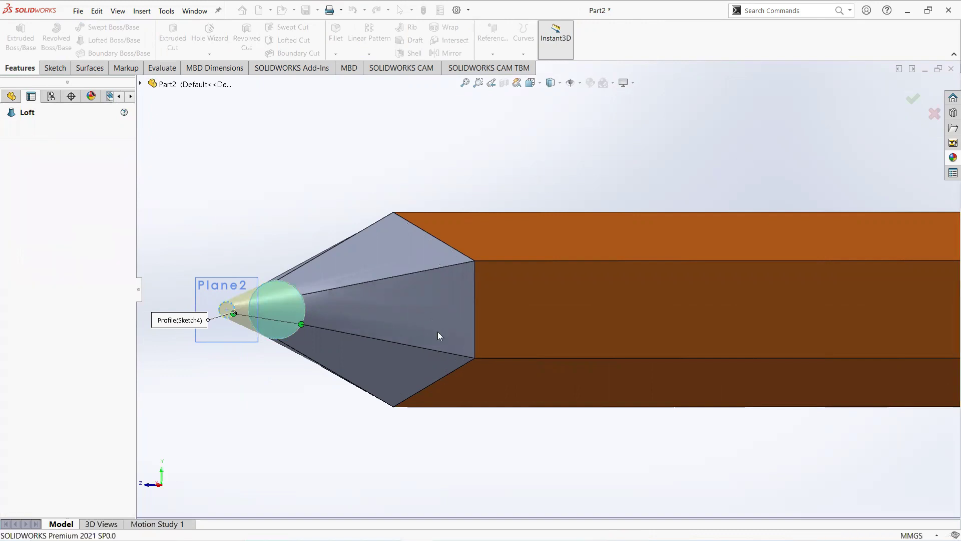
Step: Colour the conical lead face and its small end face black
{"action": "scroll", "coordinate": [424, 311], "scroll_direction": "down", "scroll_amount": 5}
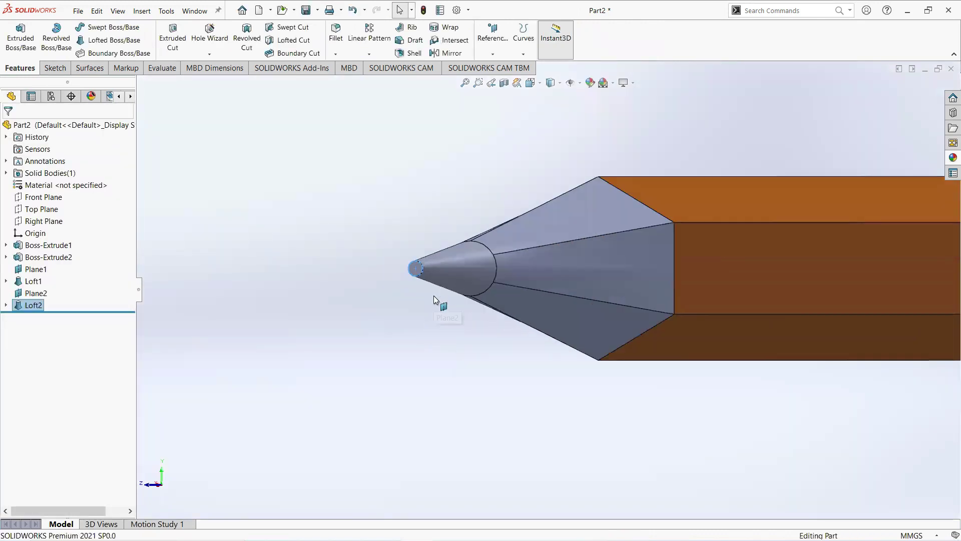
{"action": "left_click", "coordinate": [456, 263]}
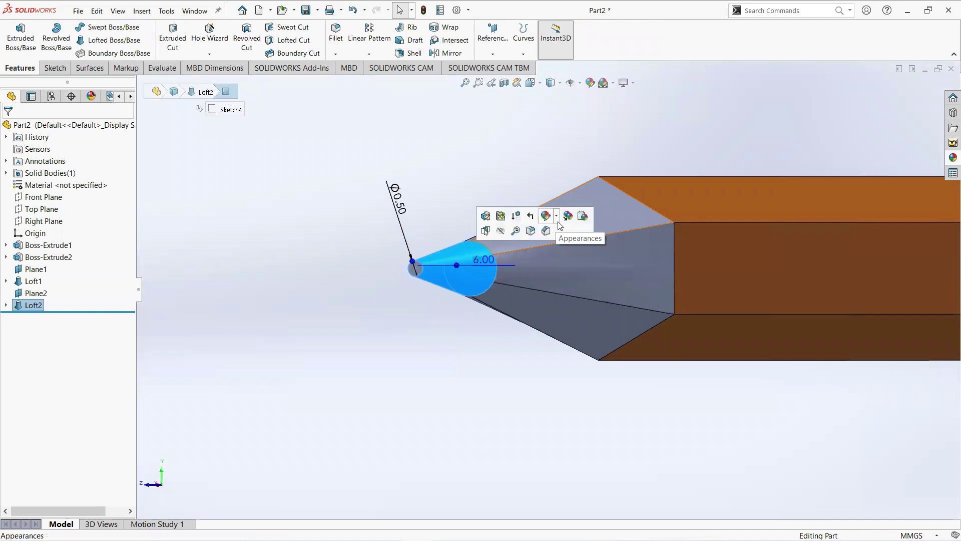
{"action": "left_click", "coordinate": [546, 215]}
{"action": "left_click", "coordinate": [561, 237]}
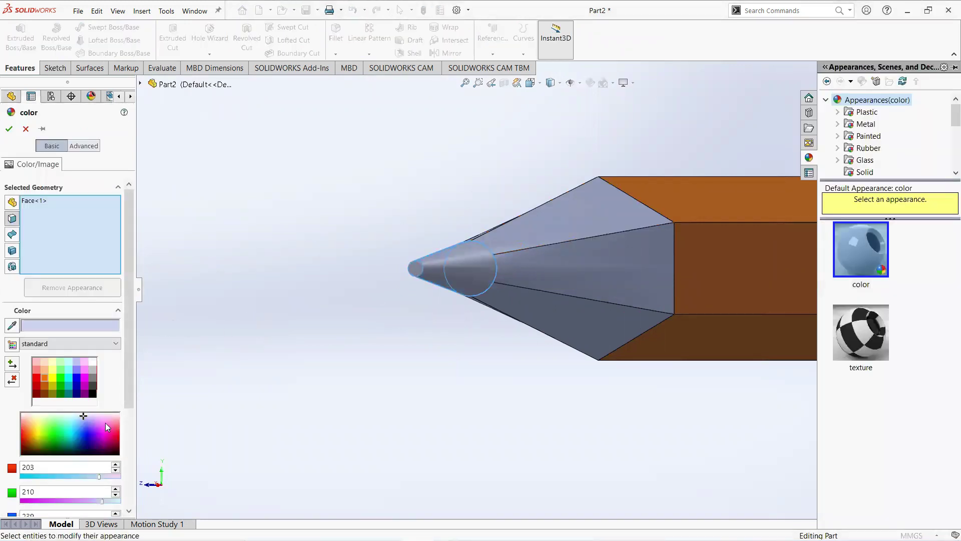
{"action": "left_click", "coordinate": [93, 393]}
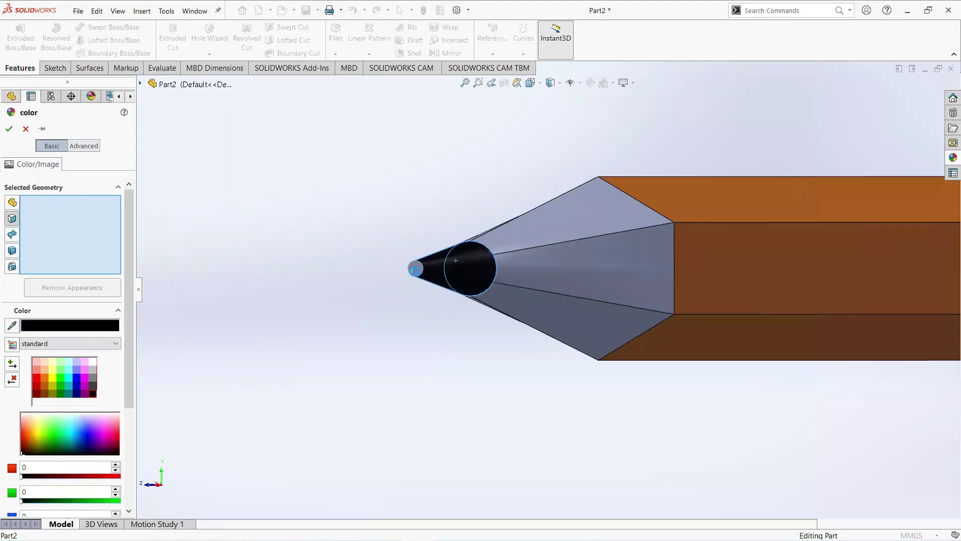
{"action": "left_click", "coordinate": [415, 270]}
{"action": "left_click", "coordinate": [10, 129]}
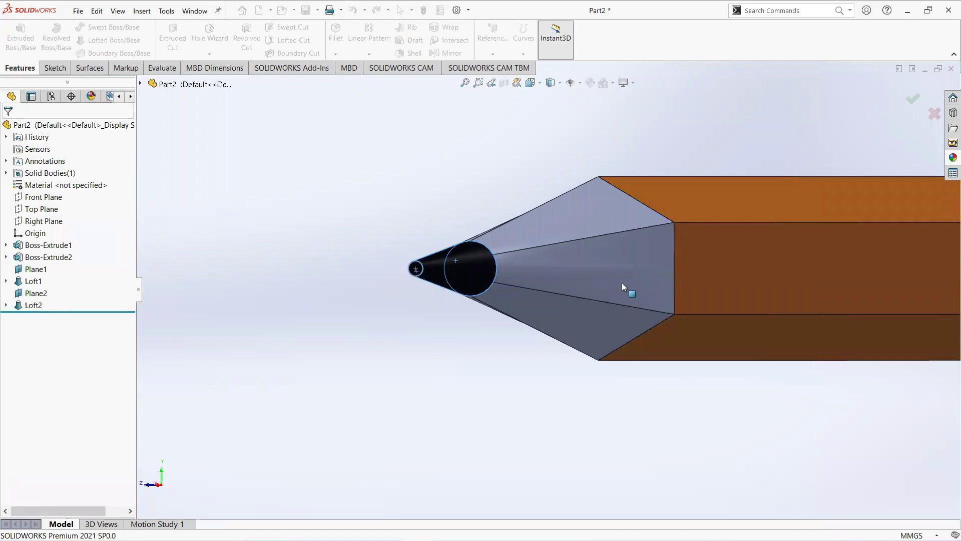
Step: Apply white to two adjacent tapered faces of the pencil tip
{"action": "scroll", "coordinate": [623, 282], "scroll_direction": "up", "scroll_amount": 6}
{"action": "scroll", "coordinate": [521, 293], "scroll_direction": "down", "scroll_amount": 5}
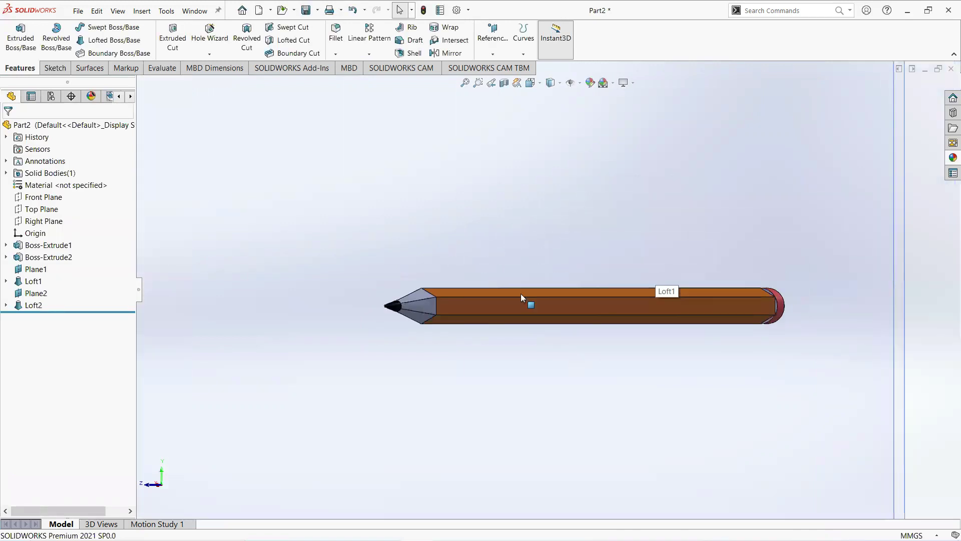
{"action": "left_click", "coordinate": [391, 314]}
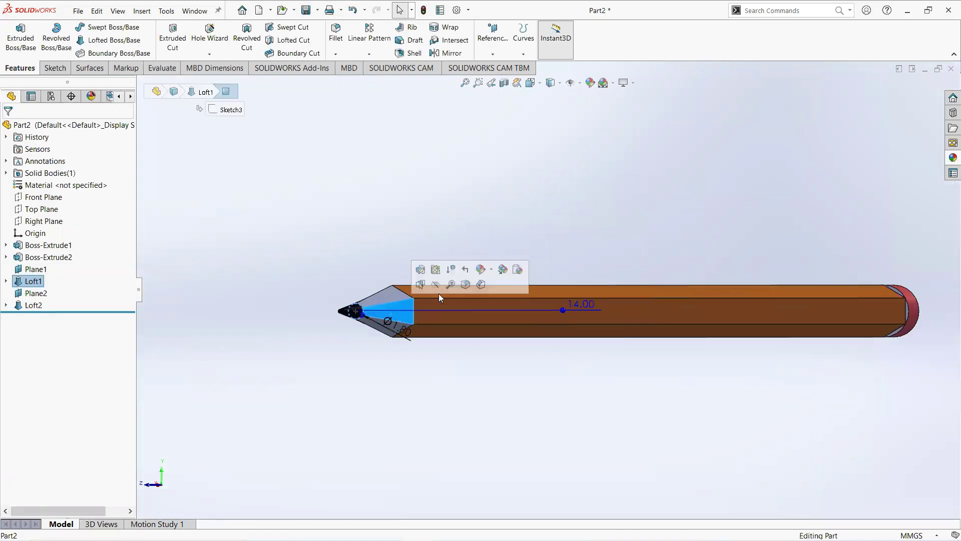
{"action": "left_click", "coordinate": [481, 270]}
{"action": "left_click", "coordinate": [504, 294]}
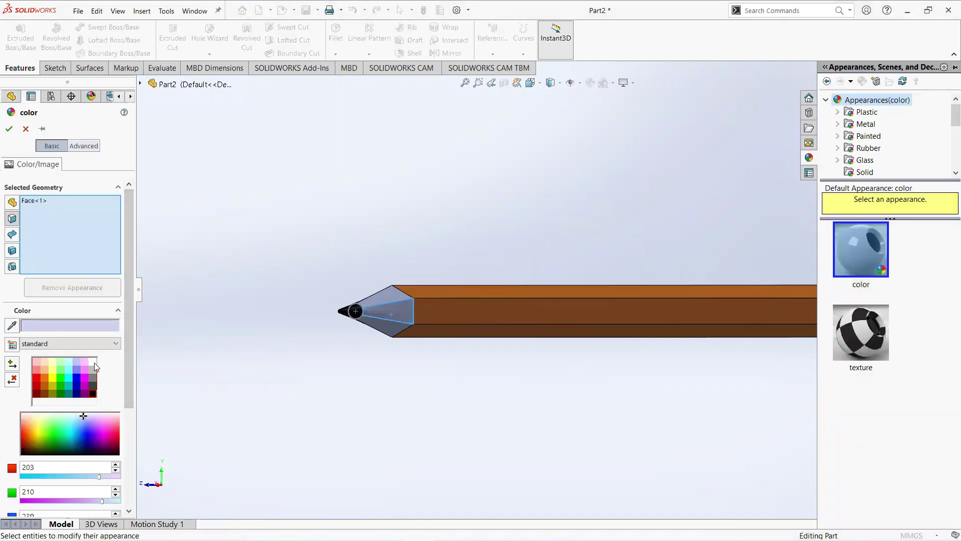
{"action": "left_click", "coordinate": [93, 362]}
{"action": "left_click", "coordinate": [368, 300]}
Step: Add the remaining tapered tip faces to the white colour selection and apply the appearance
{"action": "mouse_move", "coordinate": [467, 309]}
{"action": "middle_mouse_down"}
{"action": "mouse_move", "coordinate": [533, 324]}
{"action": "mouse_move", "coordinate": [779, 315]}
{"action": "mouse_move", "coordinate": [757, 326]}
{"action": "middle_mouse_up"}
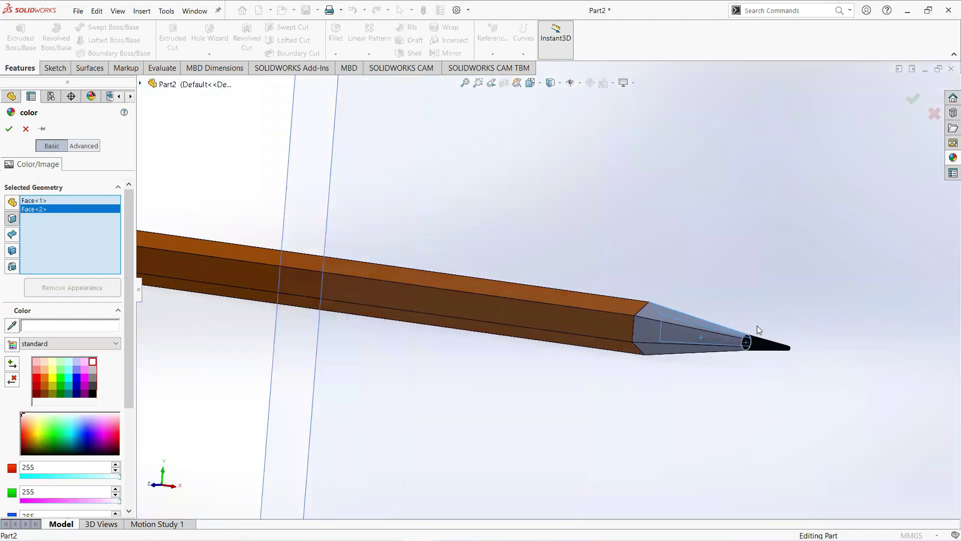
{"action": "scroll", "coordinate": [757, 326], "scroll_direction": "down", "scroll_amount": 3}
{"action": "left_click", "coordinate": [590, 356]}
{"action": "left_click", "coordinate": [574, 366]}
{"action": "left_click", "coordinate": [687, 369]}
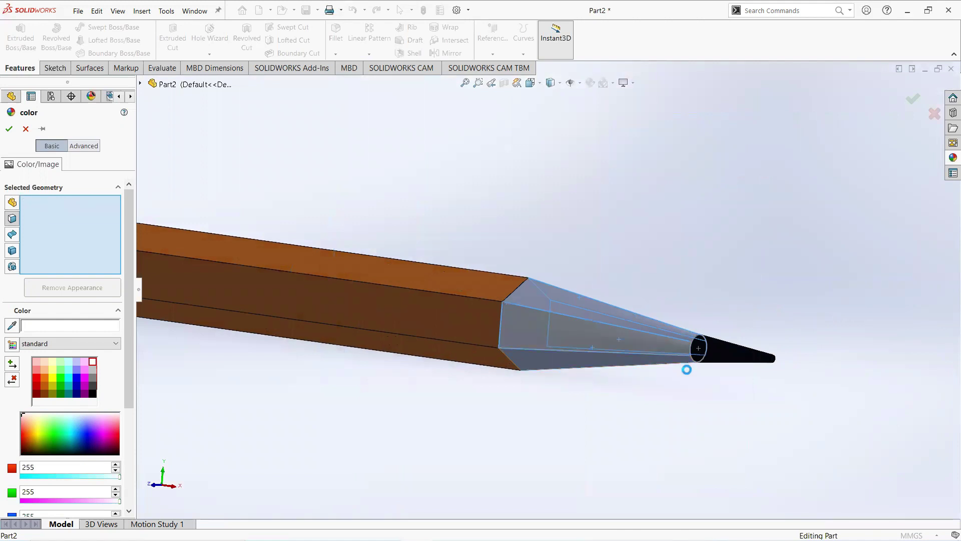
{"action": "left_click", "coordinate": [584, 309]}
{"action": "left_click", "coordinate": [697, 358]}
{"action": "mouse_move", "coordinate": [669, 369]}
{"action": "middle_mouse_down"}
{"action": "mouse_move", "coordinate": [618, 319]}
{"action": "mouse_move", "coordinate": [571, 320]}
{"action": "mouse_move", "coordinate": [720, 362]}
{"action": "middle_mouse_up"}
{"action": "left_click", "coordinate": [704, 385]}
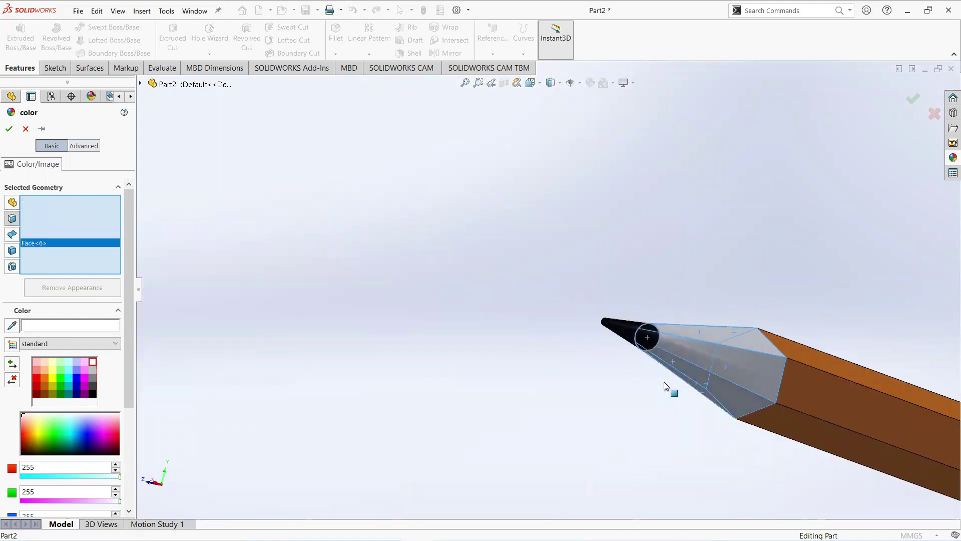
{"action": "left_click", "coordinate": [11, 129]}
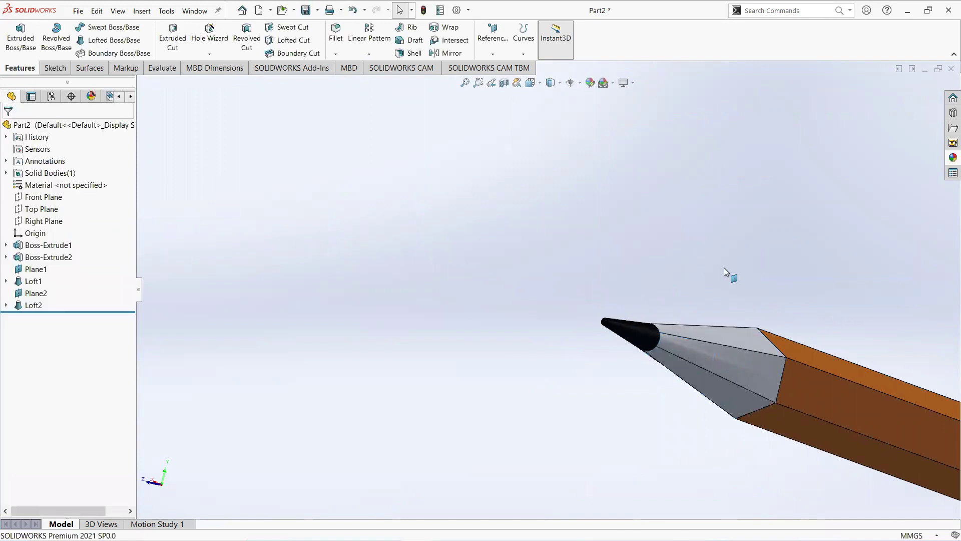
Step: Start a sketch on the exposed crescent-shaped face of the eraser cylinder beside the hexagonal body
{"action": "scroll", "coordinate": [724, 267], "scroll_direction": "up", "scroll_amount": 4}
{"action": "mouse_move", "coordinate": [793, 302]}
{"action": "middle_mouse_down"}
{"action": "mouse_move", "coordinate": [814, 348]}
{"action": "mouse_move", "coordinate": [826, 350]}
{"action": "middle_mouse_up"}
{"action": "scroll", "coordinate": [721, 303], "scroll_direction": "down", "scroll_amount": 5}
{"action": "scroll", "coordinate": [721, 302], "scroll_direction": "down", "scroll_amount": 6}
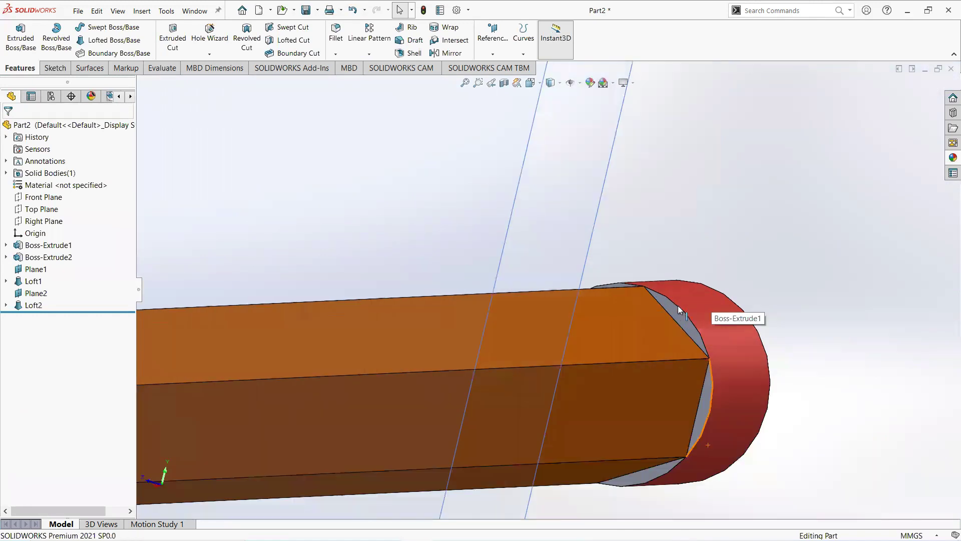
{"action": "left_click", "coordinate": [607, 333]}
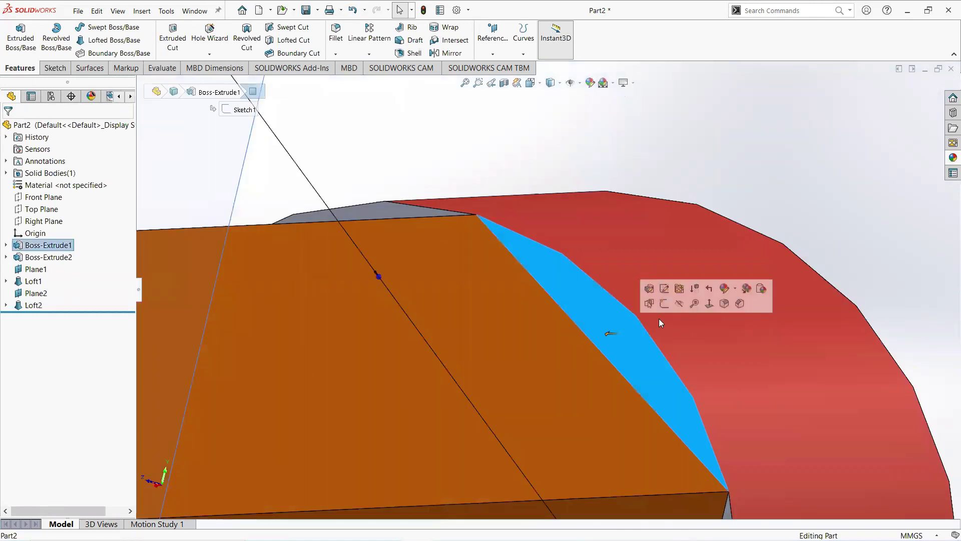
{"action": "left_click", "coordinate": [661, 303]}
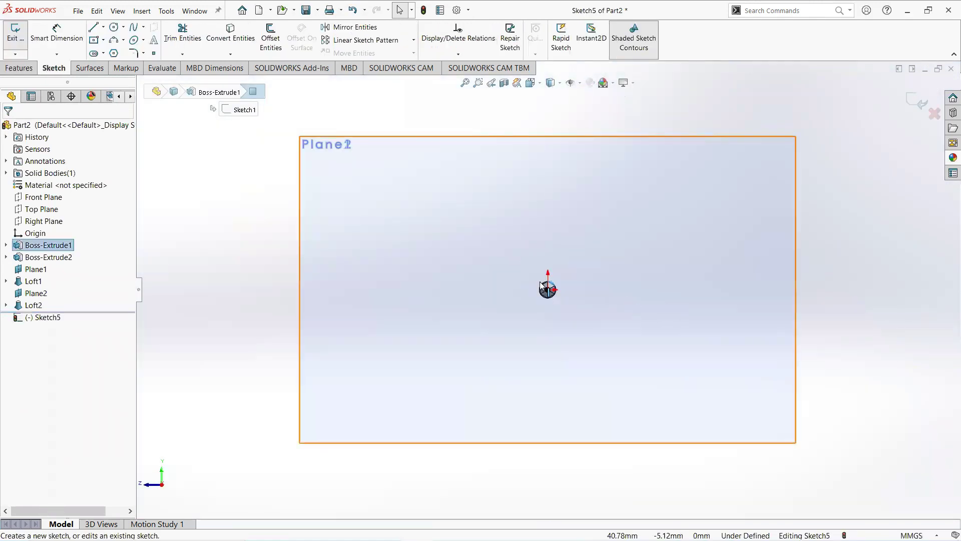
Step: Sketch a circle about 6.21 mm in diameter centred on the origin, just outside the eraser cylinder's outline
{"action": "scroll", "coordinate": [569, 299], "scroll_direction": "down", "scroll_amount": 3}
{"action": "scroll", "coordinate": [570, 299], "scroll_direction": "down", "scroll_amount": 6}
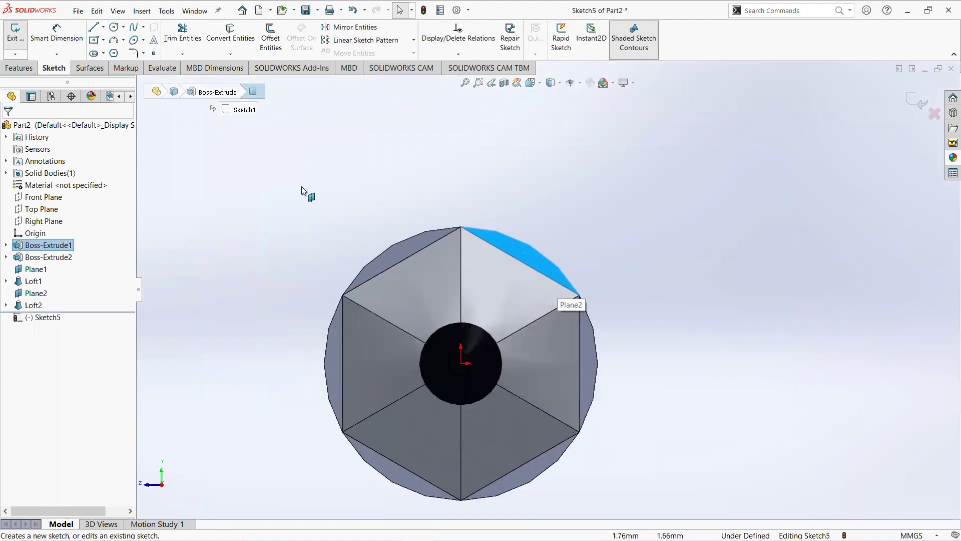
{"action": "left_click", "coordinate": [114, 27]}
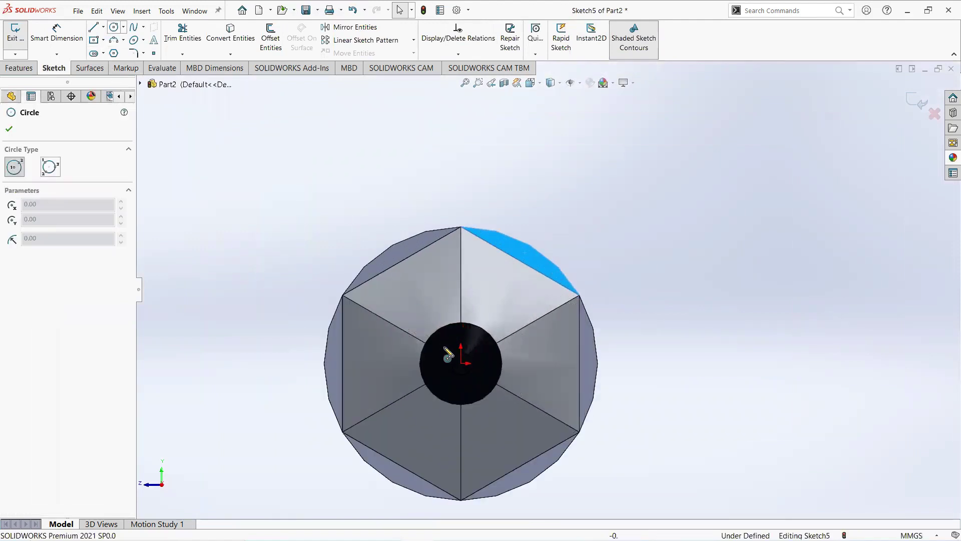
{"action": "left_click", "coordinate": [461, 364]}
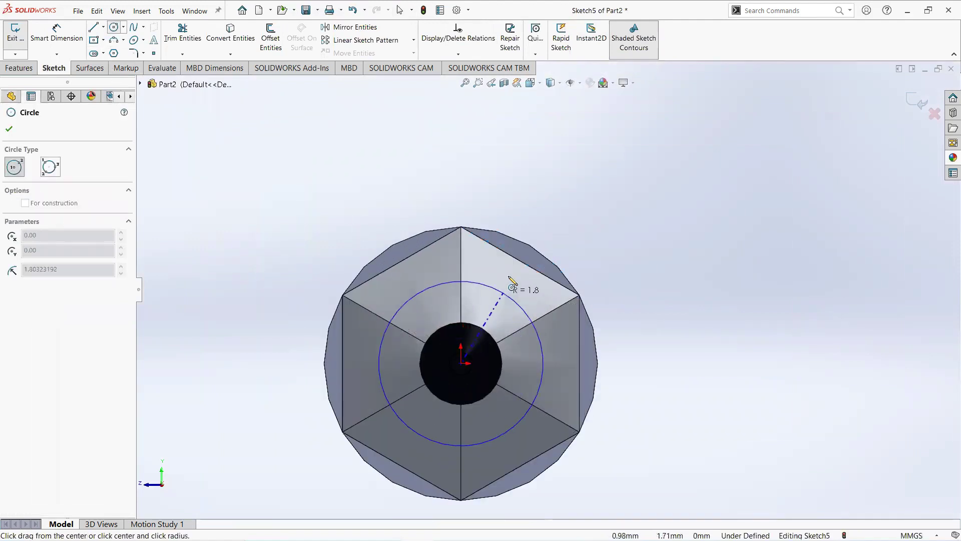
{"action": "left_click", "coordinate": [526, 245]}
{"action": "right_click", "coordinate": [526, 196]}
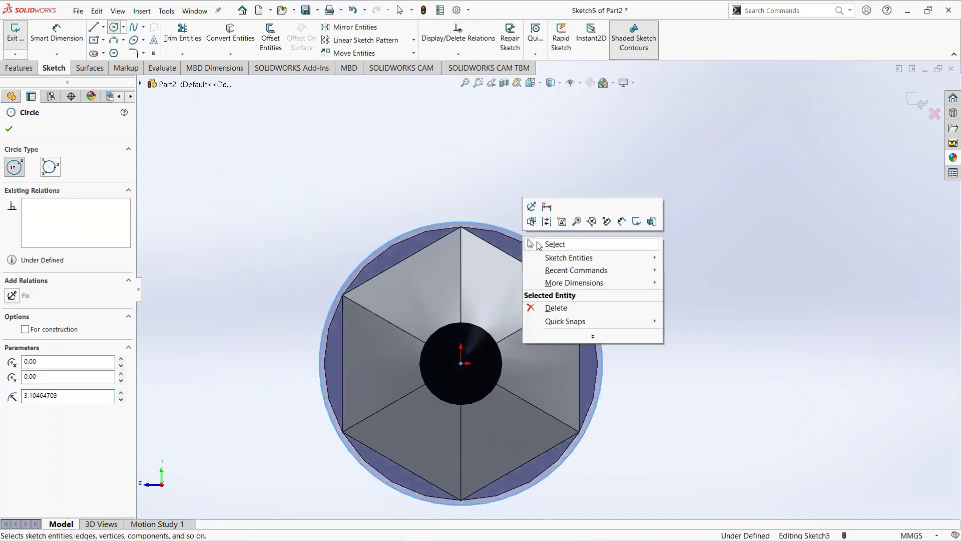
{"action": "left_click", "coordinate": [551, 242]}
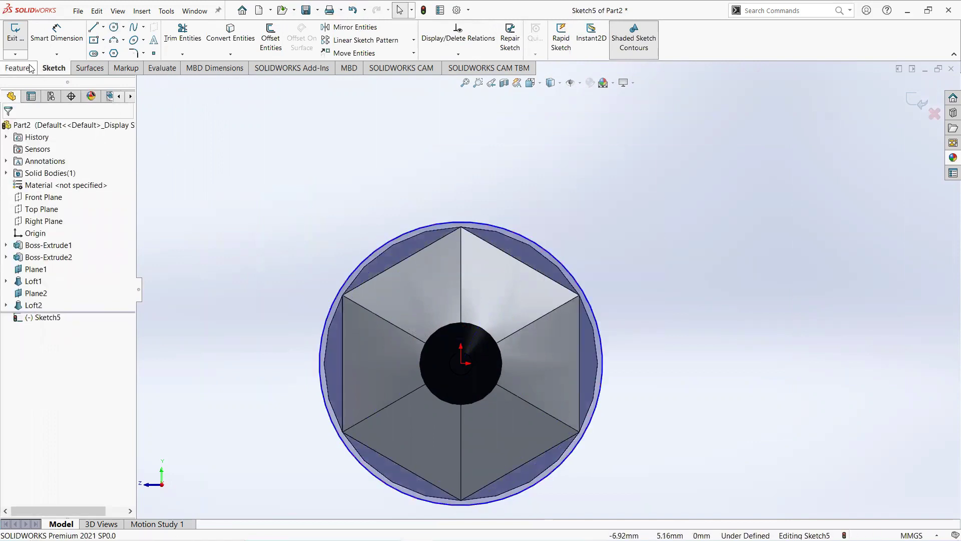
Step: Dimension the new circle's diameter as 6.1 mm
{"action": "left_click", "coordinate": [59, 40]}
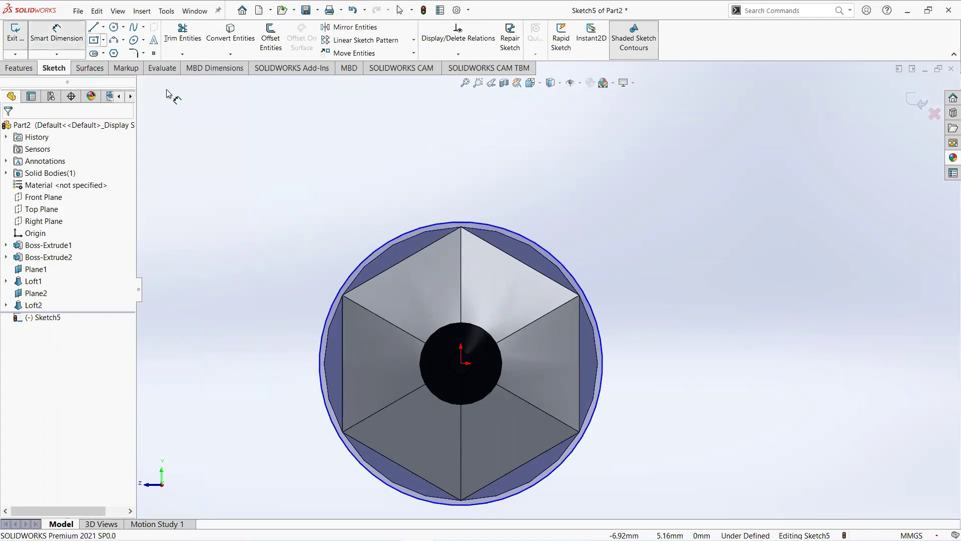
{"action": "left_click", "coordinate": [368, 249]}
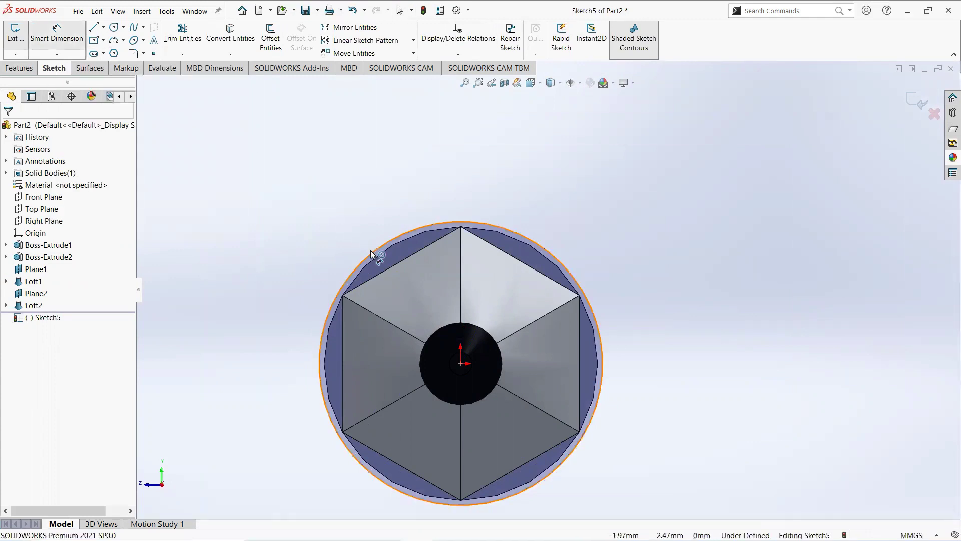
{"action": "left_click", "coordinate": [324, 200]}
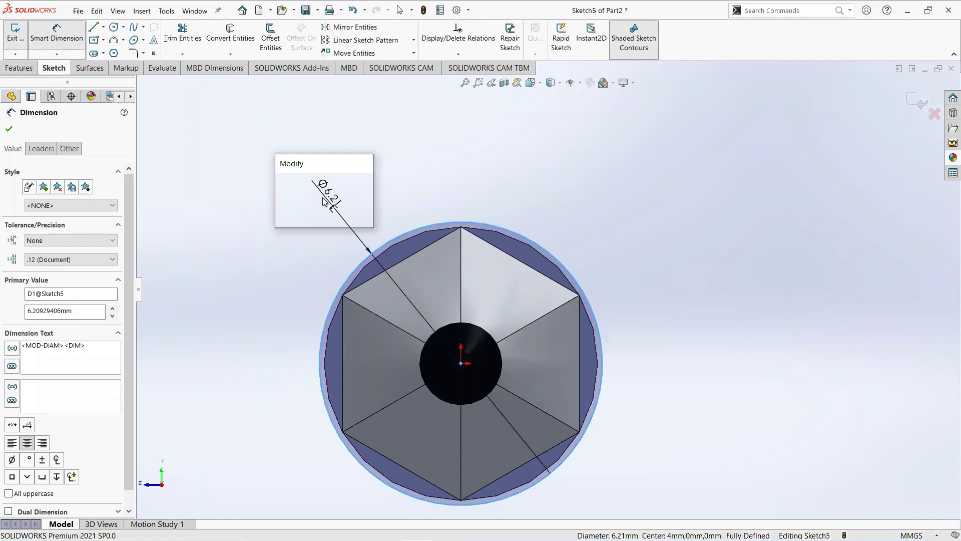
{"action": "type", "text": ".1"}
{"action": "key", "text": "Return"}
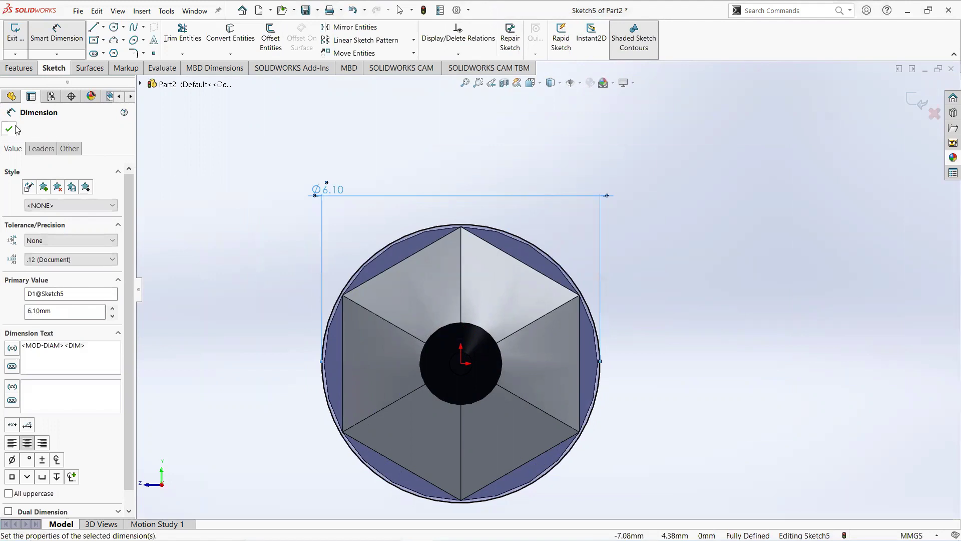
{"action": "left_click", "coordinate": [15, 129]}
Step: Extrude the 6.1 mm circle 8 mm blind along the hexagonal body to form the metal band beside the eraser
{"action": "middle_click_drag", "start_coordinate": [674, 343], "coordinate": [729, 347]}
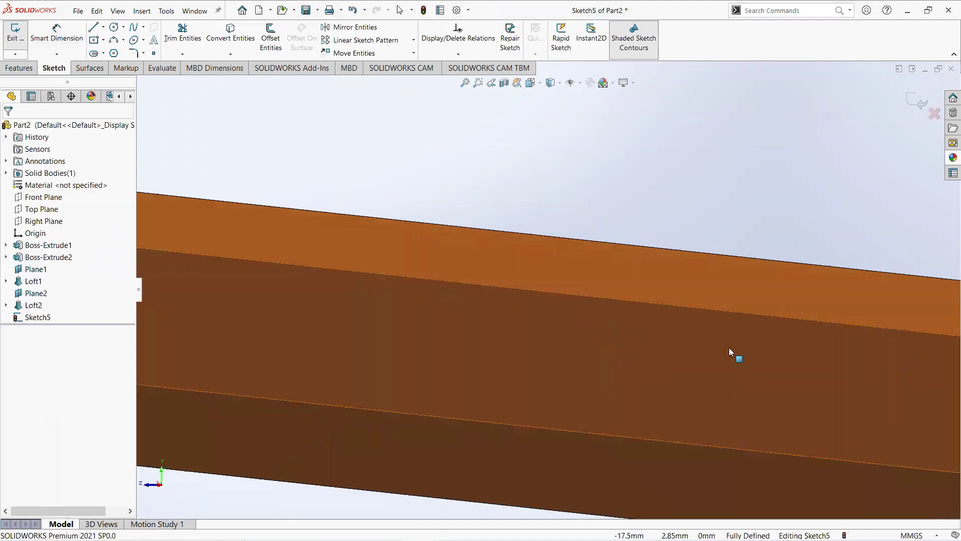
{"action": "scroll", "coordinate": [796, 341], "scroll_direction": "down", "scroll_amount": 5}
{"action": "scroll", "coordinate": [821, 326], "scroll_direction": "up", "scroll_amount": 3}
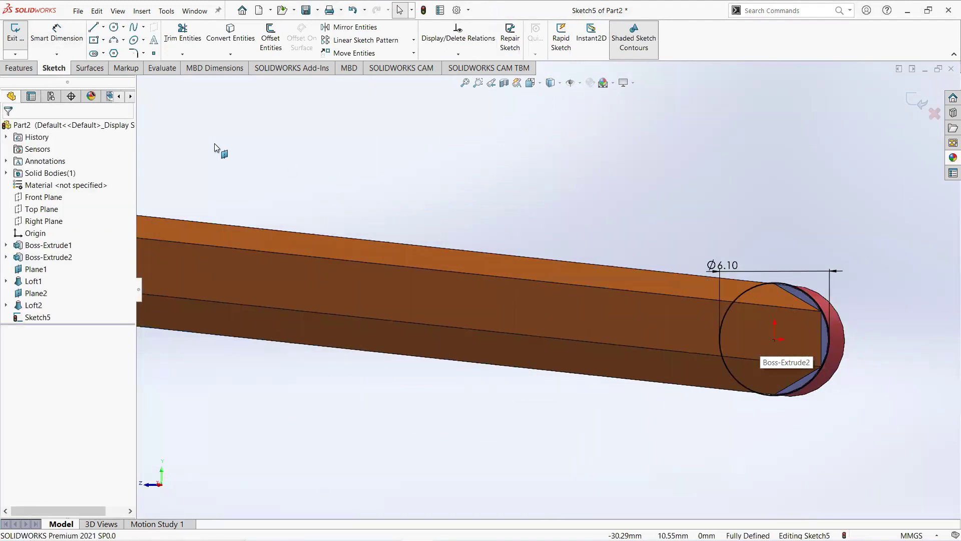
{"action": "left_click", "coordinate": [7, 69]}
{"action": "left_click", "coordinate": [21, 38]}
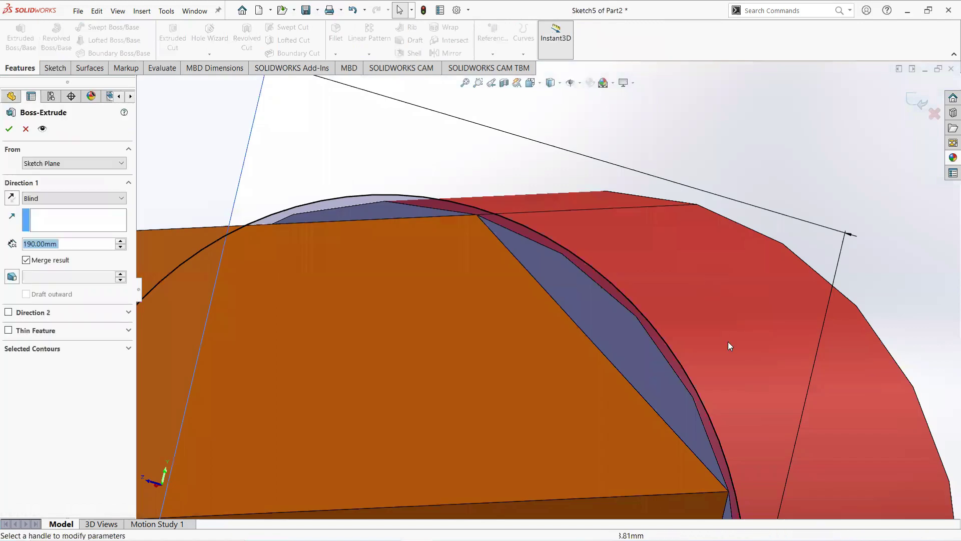
{"action": "scroll", "coordinate": [728, 342], "scroll_direction": "up", "scroll_amount": 5}
{"action": "scroll", "coordinate": [556, 342], "scroll_direction": "up", "scroll_amount": 3}
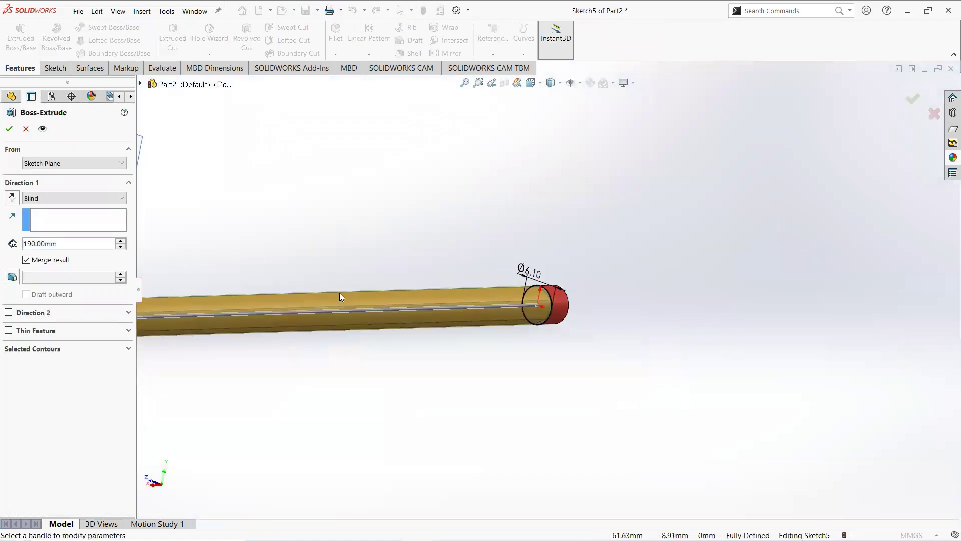
{"action": "scroll", "coordinate": [543, 300], "scroll_direction": "up", "scroll_amount": 3}
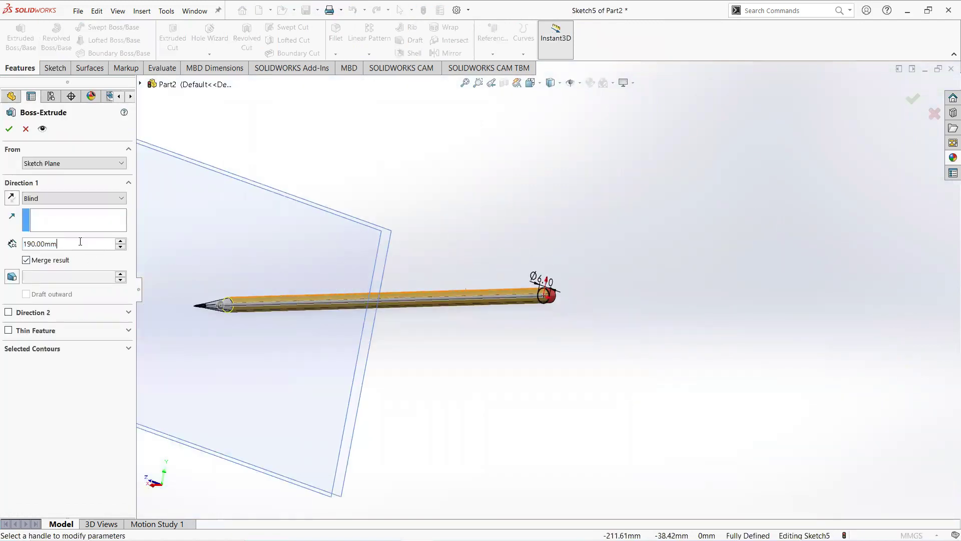
{"action": "left_click_drag", "start_coordinate": [80, 242], "coordinate": [5, 227]}
{"action": "type", "text": "8"}
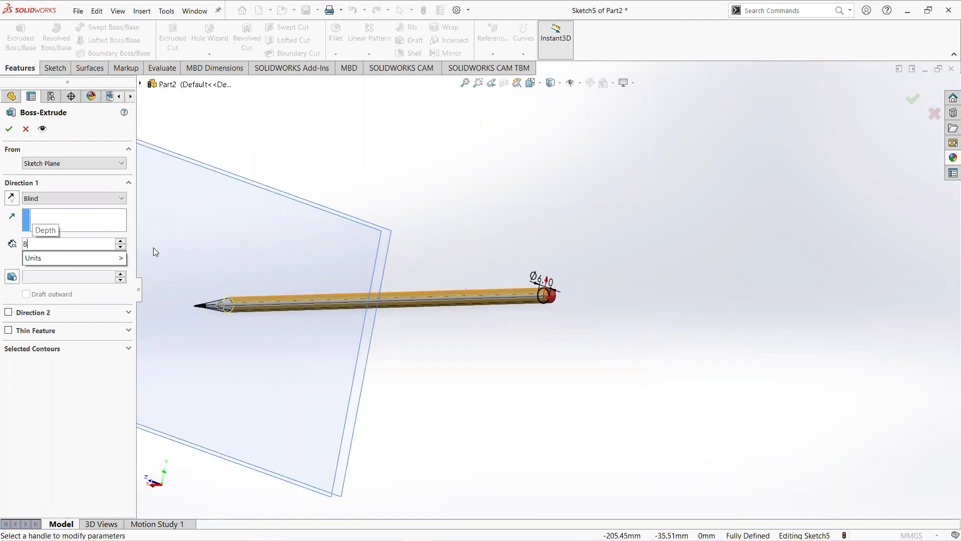
{"action": "key", "text": "Return"}
{"action": "scroll", "coordinate": [558, 313], "scroll_direction": "down", "scroll_amount": 5}
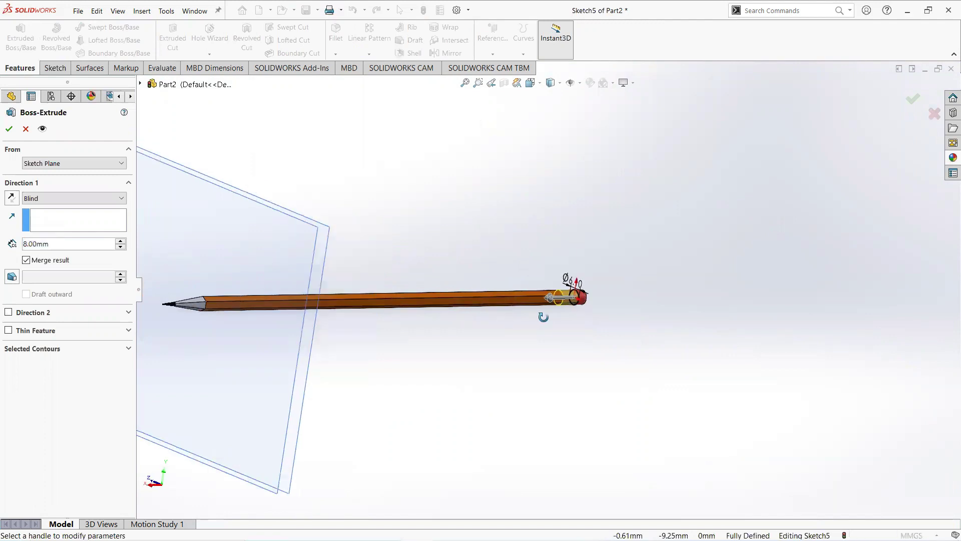
{"action": "middle_click_drag", "start_coordinate": [663, 306], "coordinate": [638, 306]}
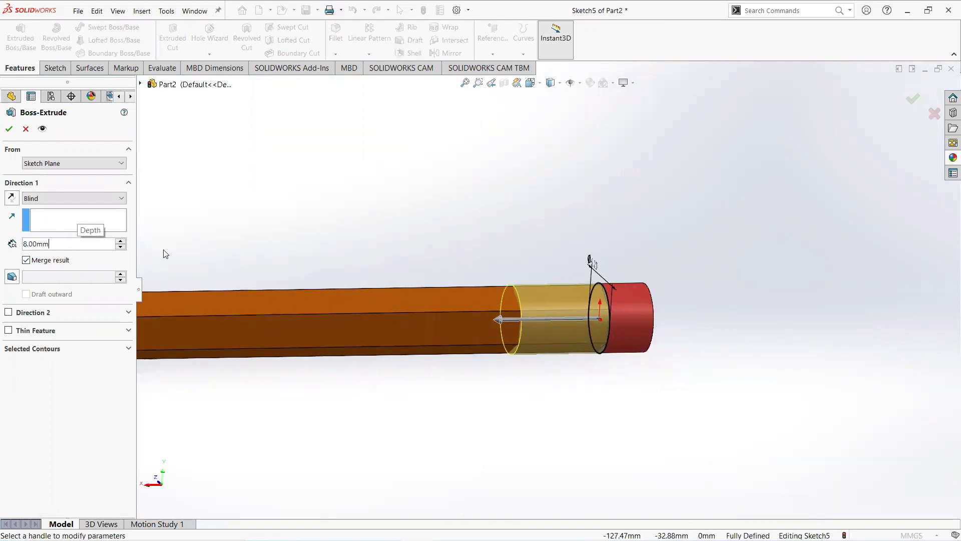
{"action": "key", "text": "Return"}
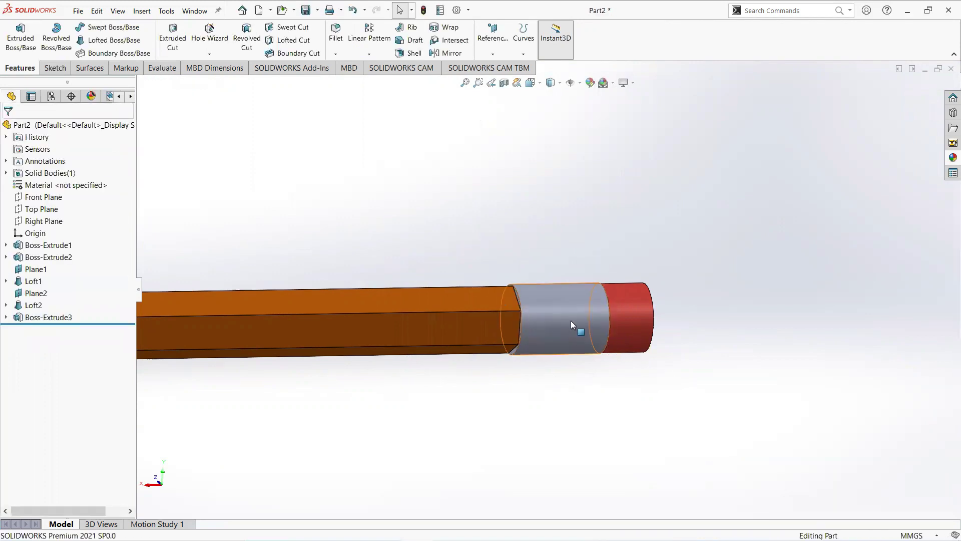
Step: Colour the band's cylindrical face dark grey (RGB 128, 128, 128)
{"action": "left_click", "coordinate": [568, 318]}
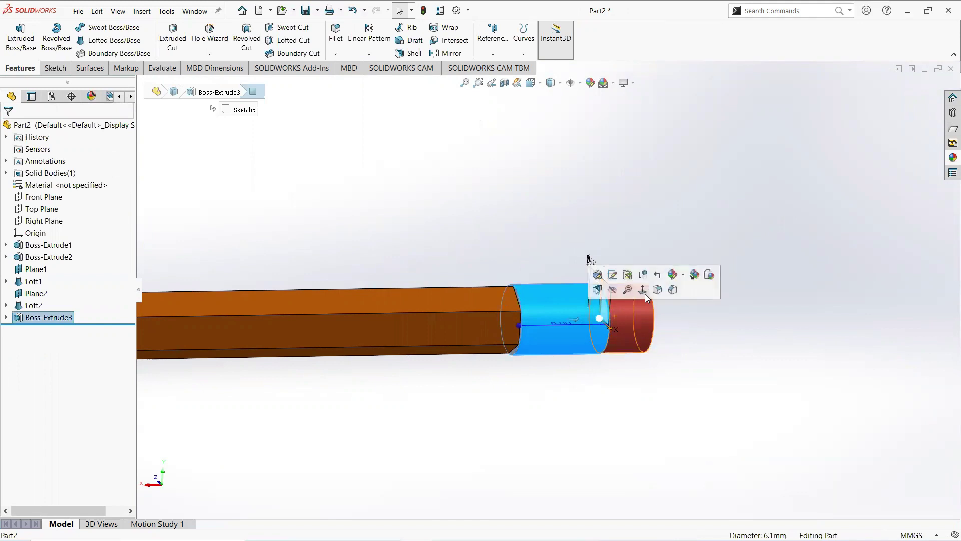
{"action": "mouse_move", "coordinate": [673, 274]}
{"action": "left_click", "coordinate": [698, 296]}
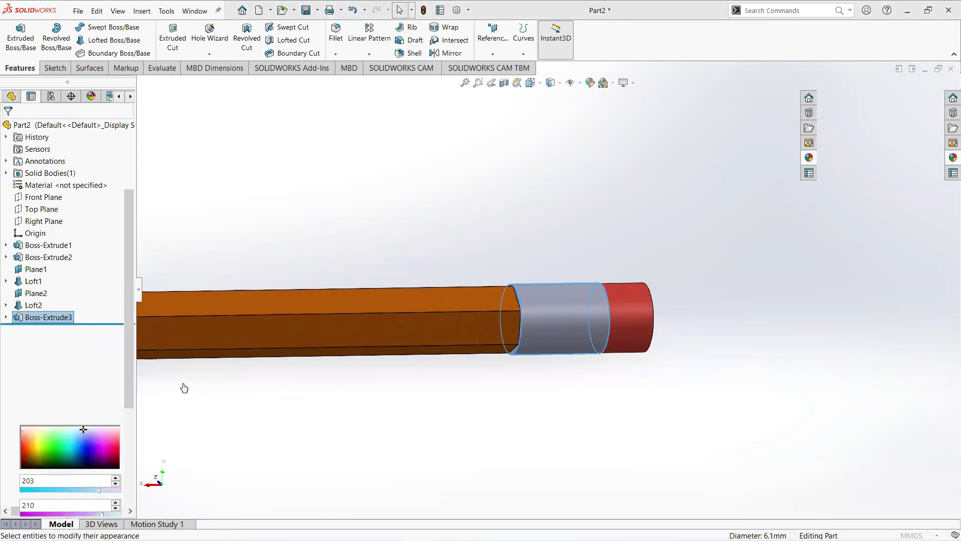
{"action": "left_click", "coordinate": [93, 371]}
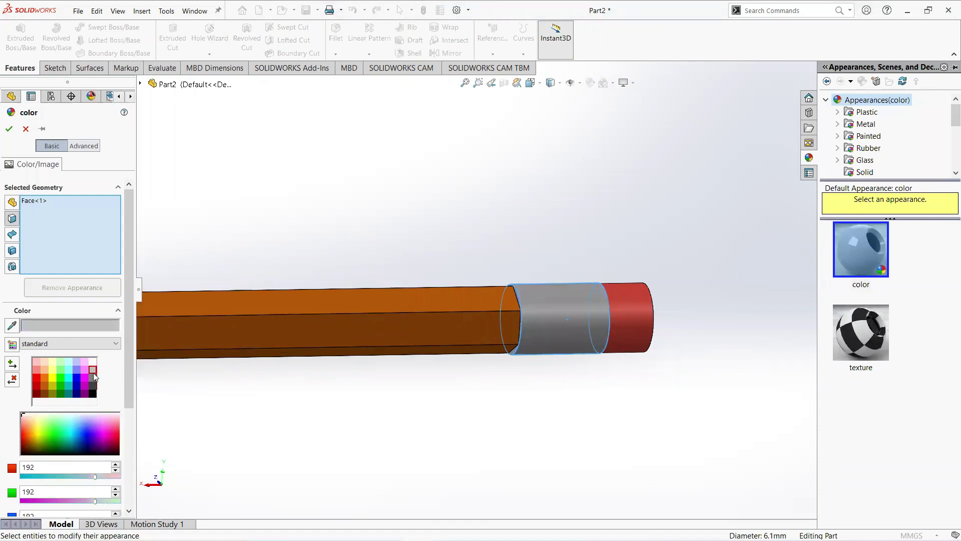
{"action": "left_click", "coordinate": [92, 378]}
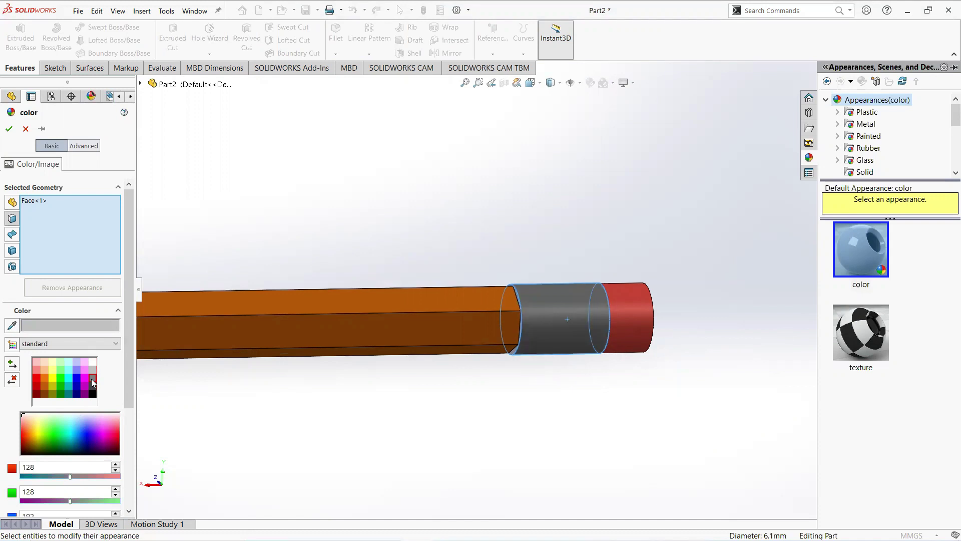
{"action": "left_click", "coordinate": [10, 129]}
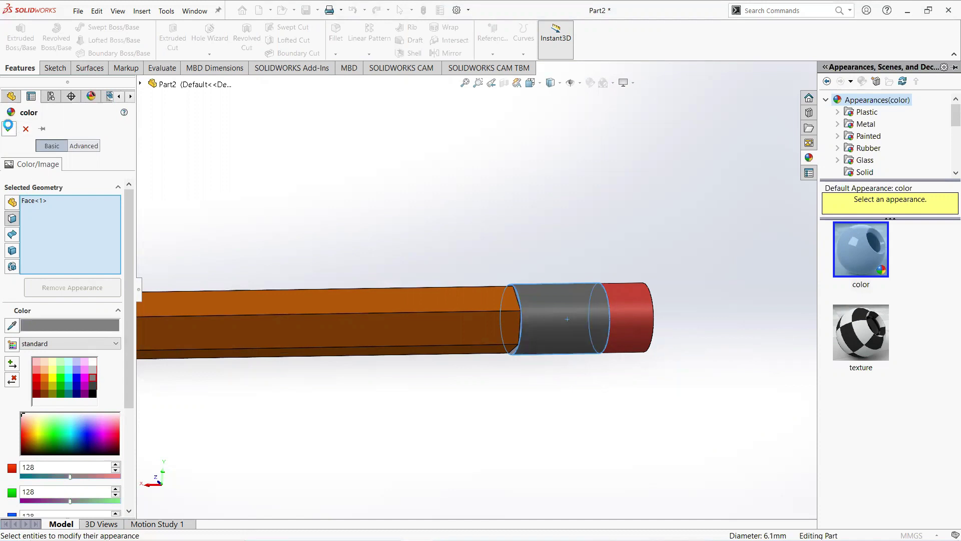
Step: Try to fillet the band's flat end face around the hexagonal body with a 1 mm radius
{"action": "middle_click_drag", "start_coordinate": [482, 318], "coordinate": [511, 270]}
{"action": "scroll", "coordinate": [511, 269], "scroll_direction": "down", "scroll_amount": 1}
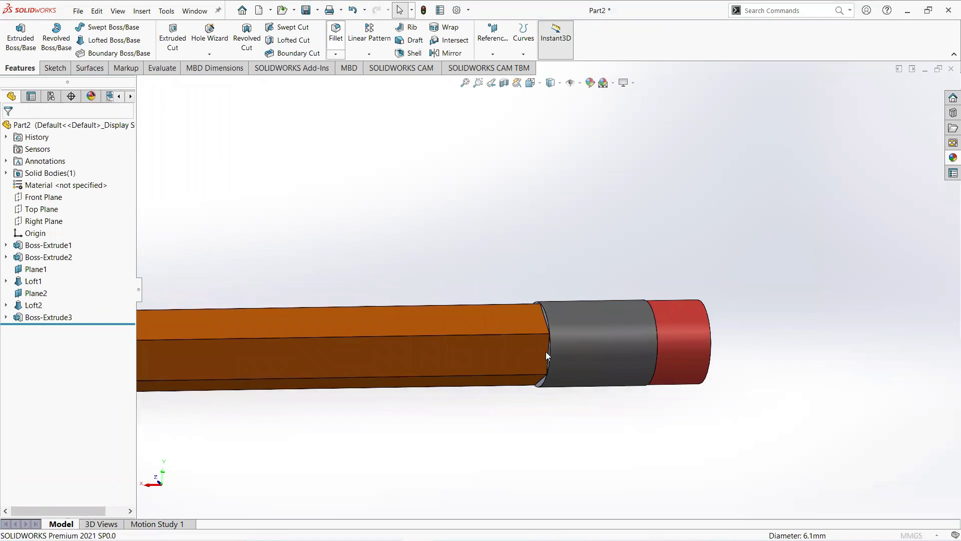
{"action": "scroll", "coordinate": [545, 356], "scroll_direction": "down", "scroll_amount": 2}
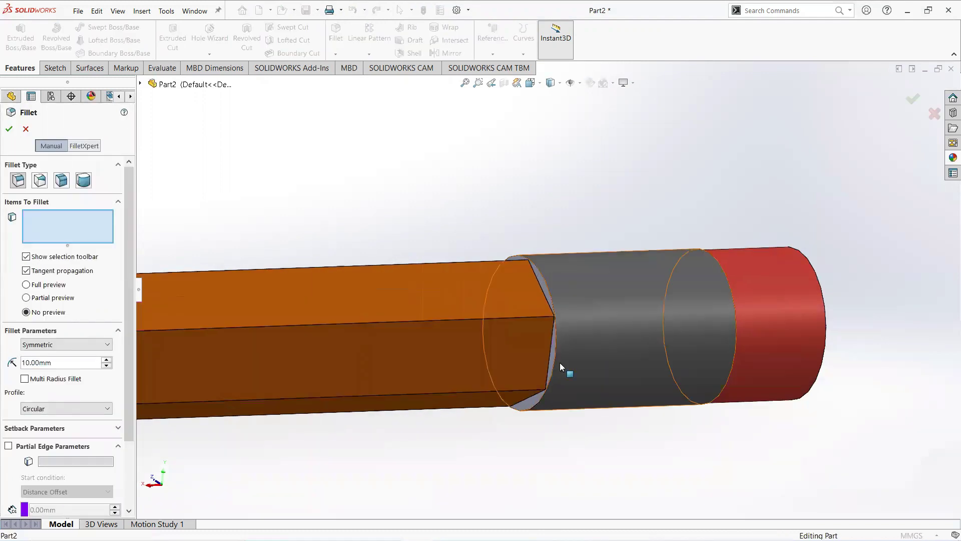
{"action": "scroll", "coordinate": [559, 362], "scroll_direction": "down", "scroll_amount": 3}
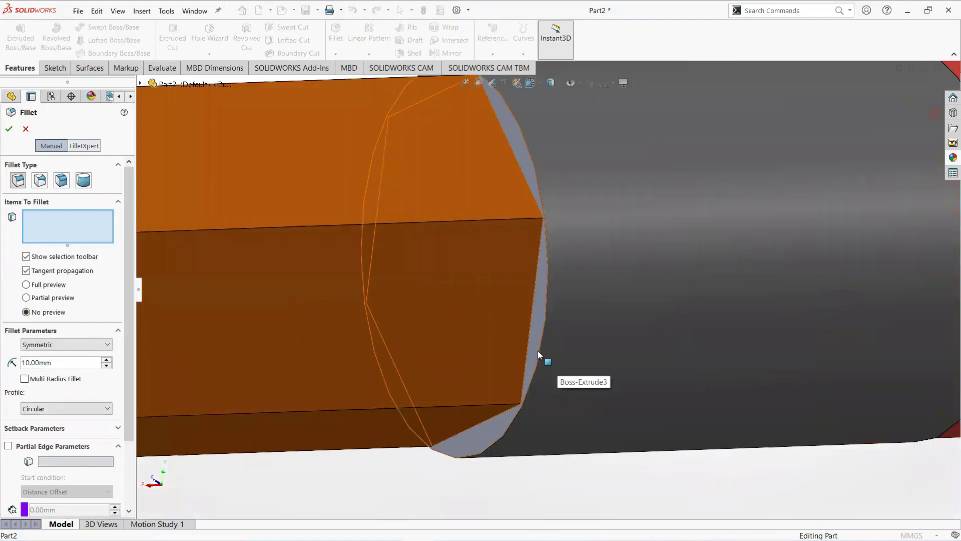
{"action": "left_click", "coordinate": [538, 351]}
{"action": "left_click", "coordinate": [94, 361]}
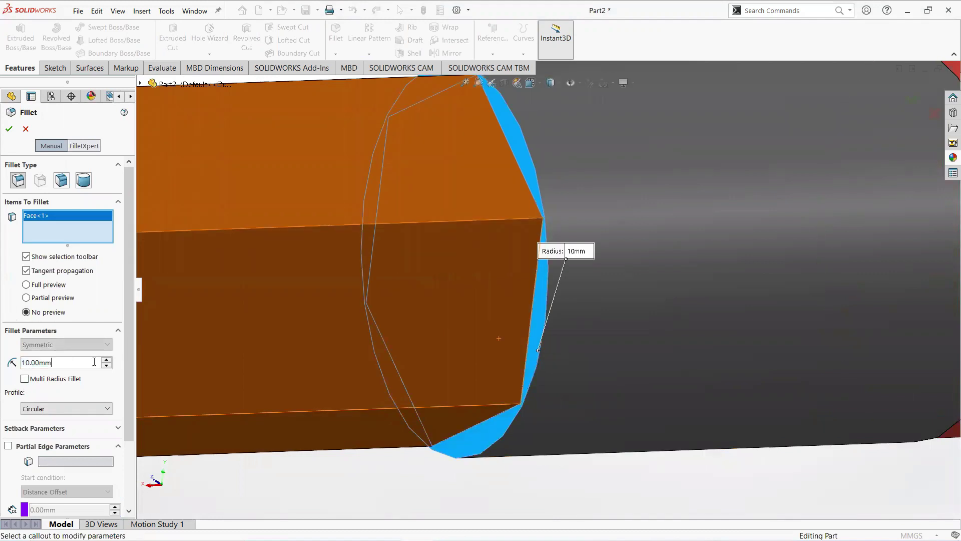
{"action": "double_click", "coordinate": [47, 359]}
{"action": "type", "text": "1"}
{"action": "key", "text": "Return"}
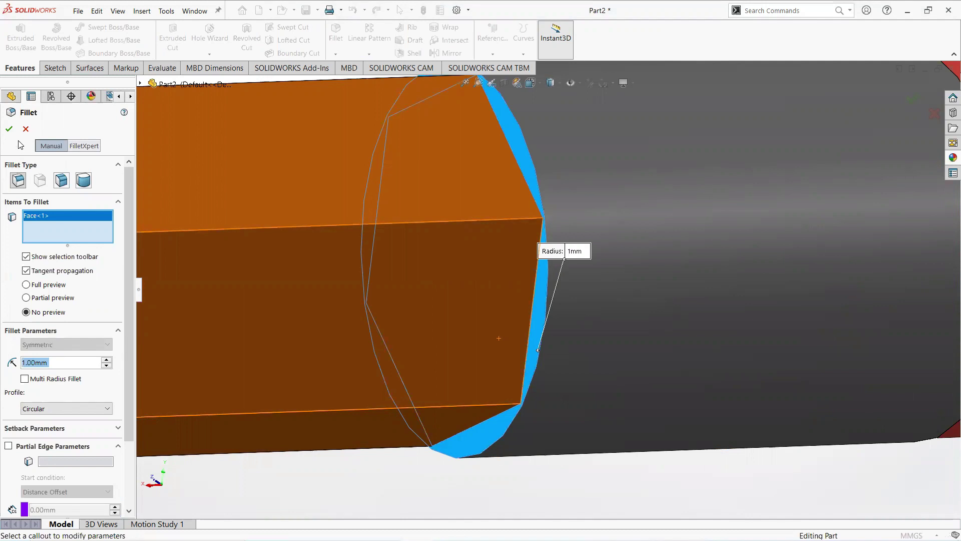
{"action": "left_click", "coordinate": [10, 129]}
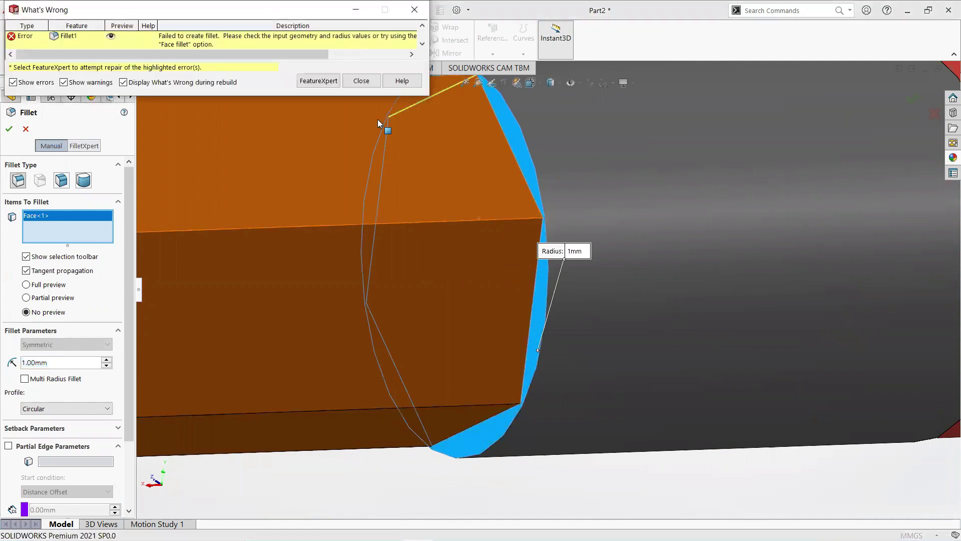
{"action": "left_click", "coordinate": [361, 81]}
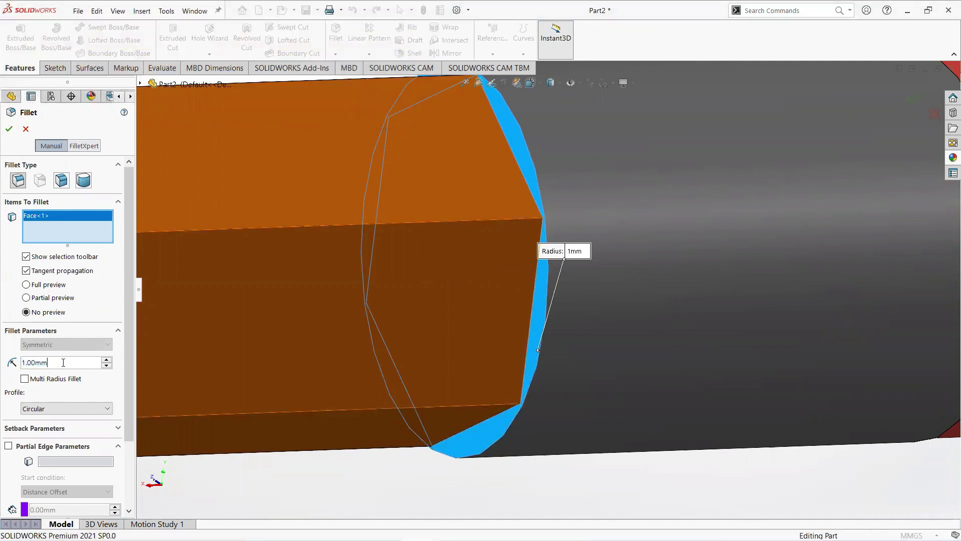
Step: Retry the fillet on the band's end face with a 0.2 mm radius
{"action": "type", "text": "0"}
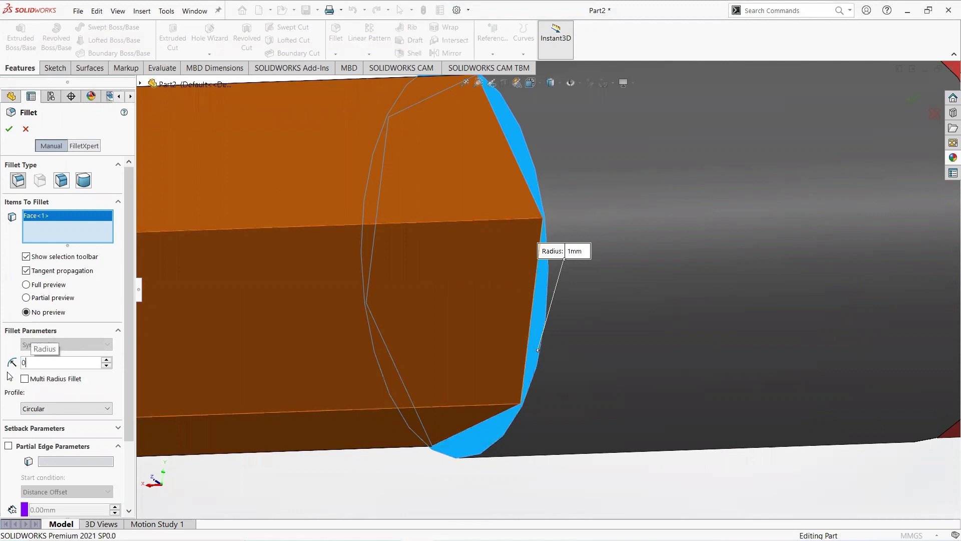
{"action": "type", "text": ".2"}
{"action": "key", "text": "Return"}
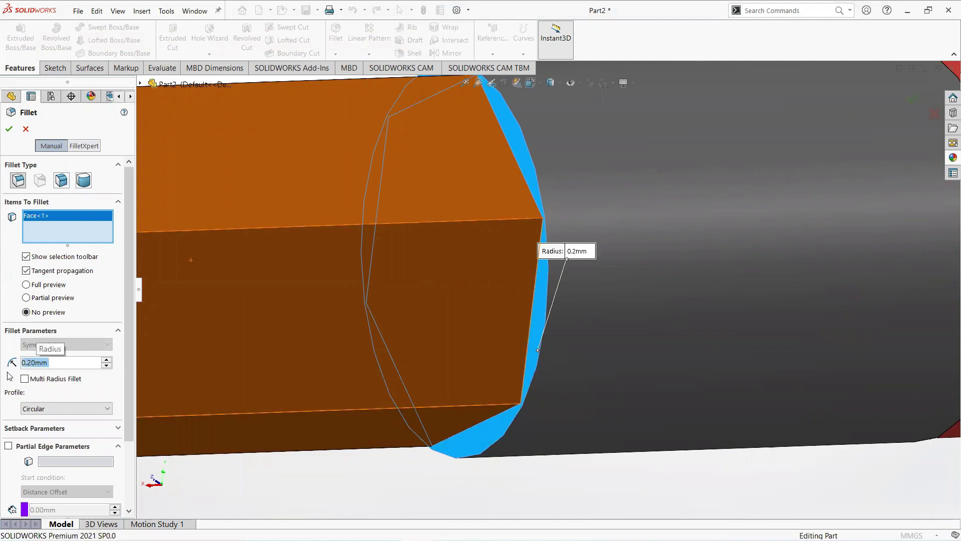
{"action": "left_click", "coordinate": [9, 130]}
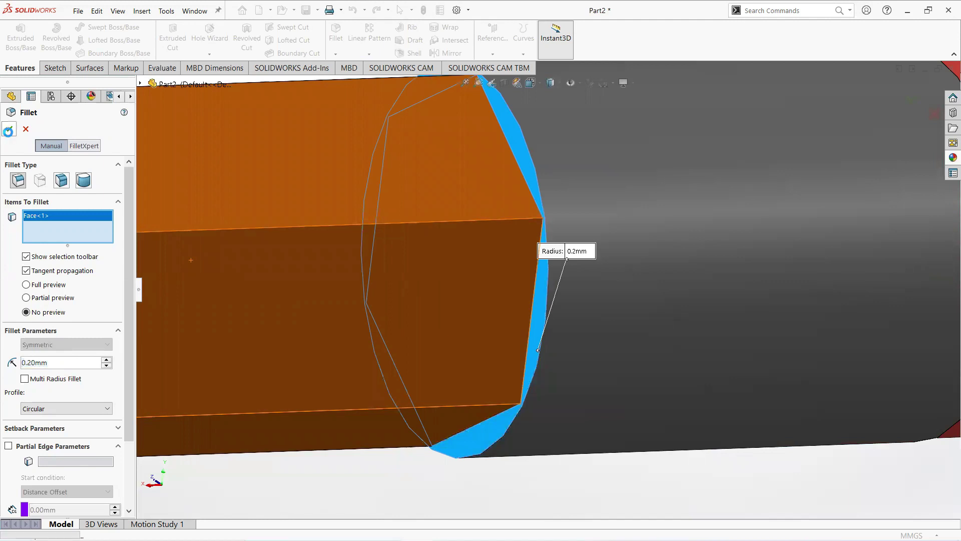
{"action": "left_click", "coordinate": [356, 81]}
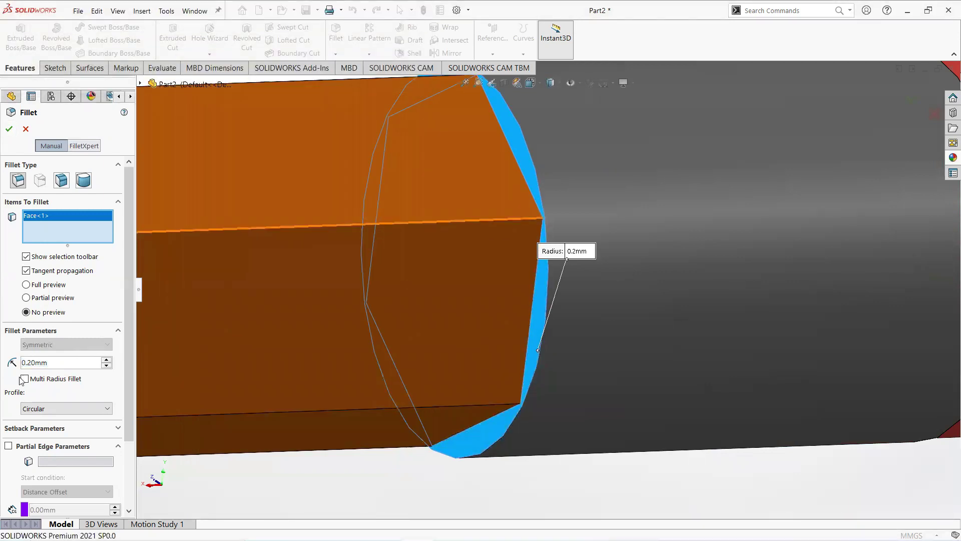
Step: Replace the face selection with the band's circular edge beside the hexagonal body and fillet it at 0.2 mm
{"action": "double_click", "coordinate": [21, 357]}
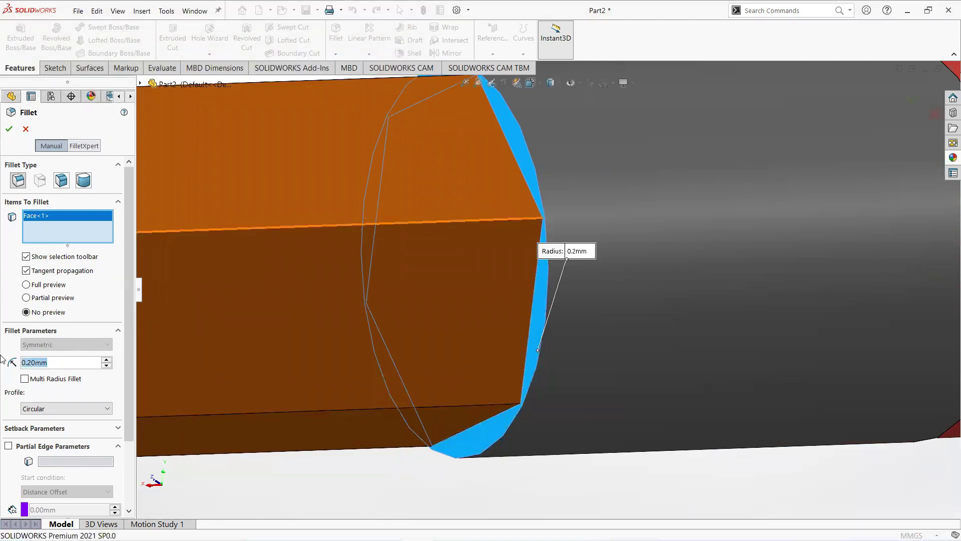
{"action": "right_click", "coordinate": [42, 217]}
{"action": "left_click", "coordinate": [59, 238]}
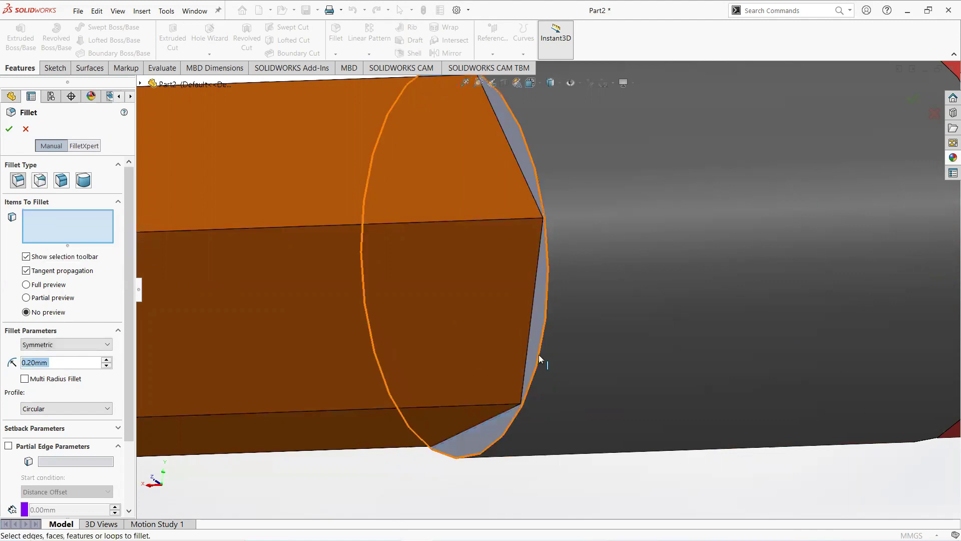
{"action": "left_click", "coordinate": [539, 355]}
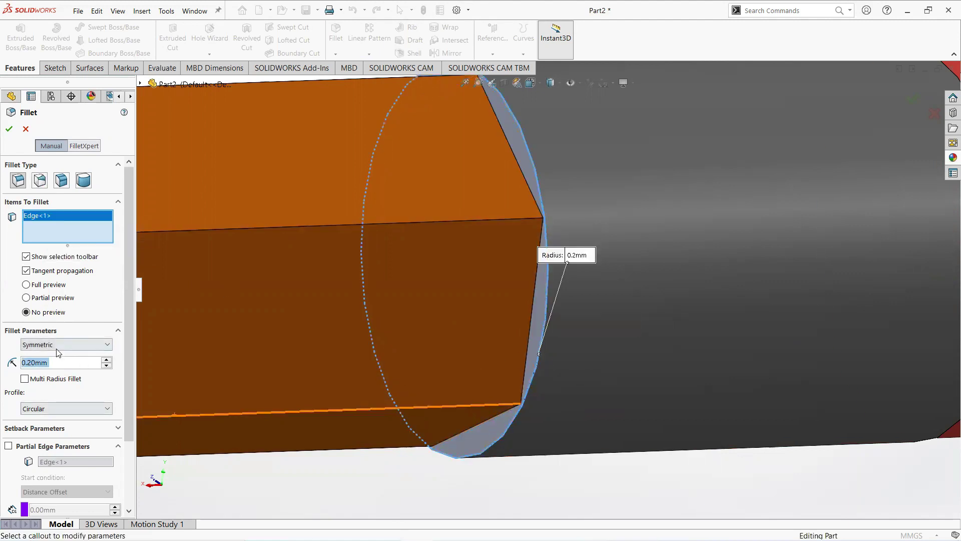
{"action": "key", "text": "End"}
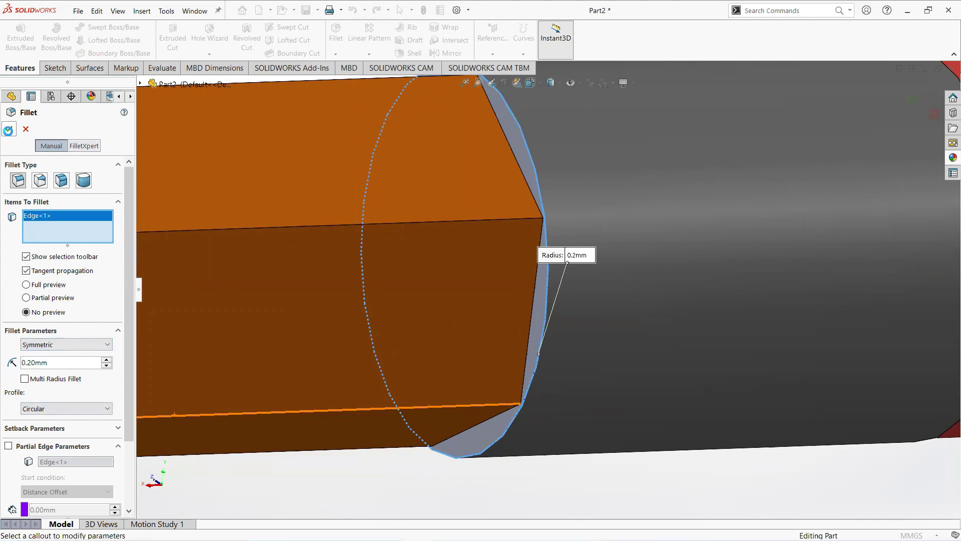
{"action": "key", "text": "Return"}
{"action": "scroll", "coordinate": [504, 255], "scroll_direction": "up", "scroll_amount": 2}
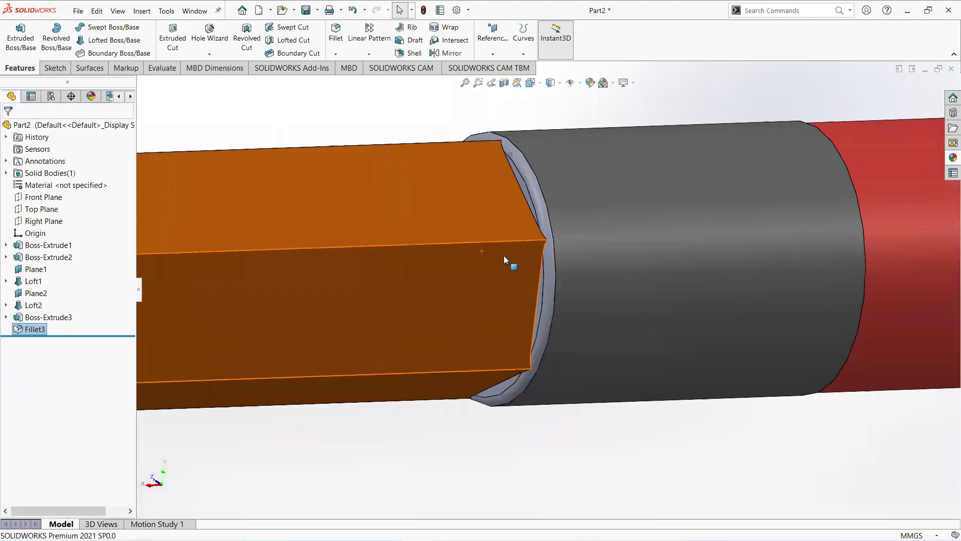
{"action": "scroll", "coordinate": [503, 255], "scroll_direction": "up", "scroll_amount": 3}
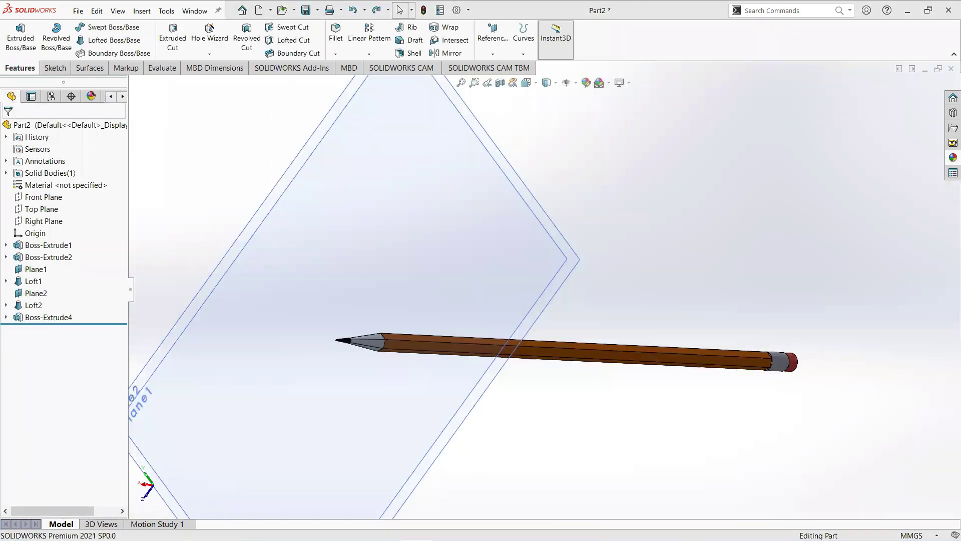
Step: Hide the two reference planes at the pencil's tapered tip, Plane2 and Plane1
{"action": "scroll", "coordinate": [471, 192], "scroll_direction": "down", "scroll_amount": 1}
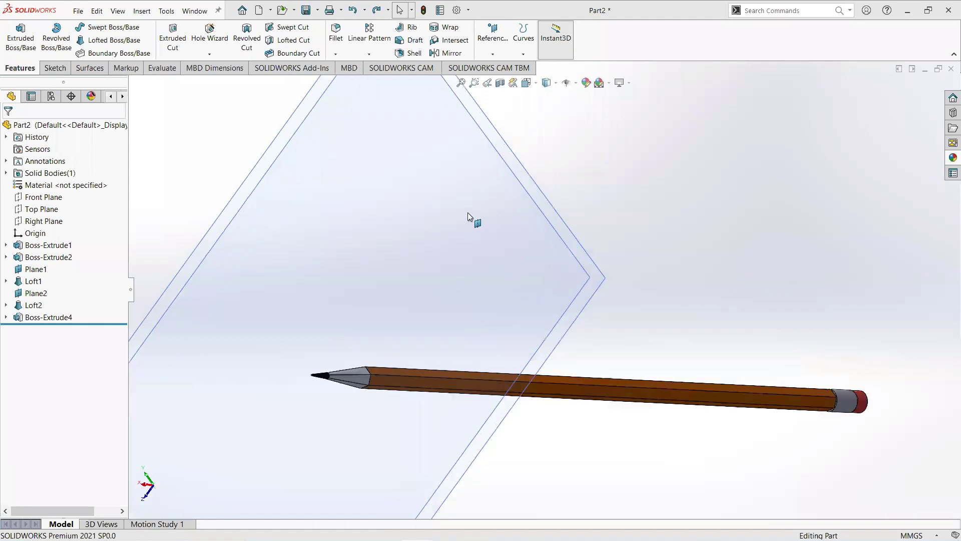
{"action": "left_click", "coordinate": [473, 202]}
{"action": "left_click", "coordinate": [542, 172]}
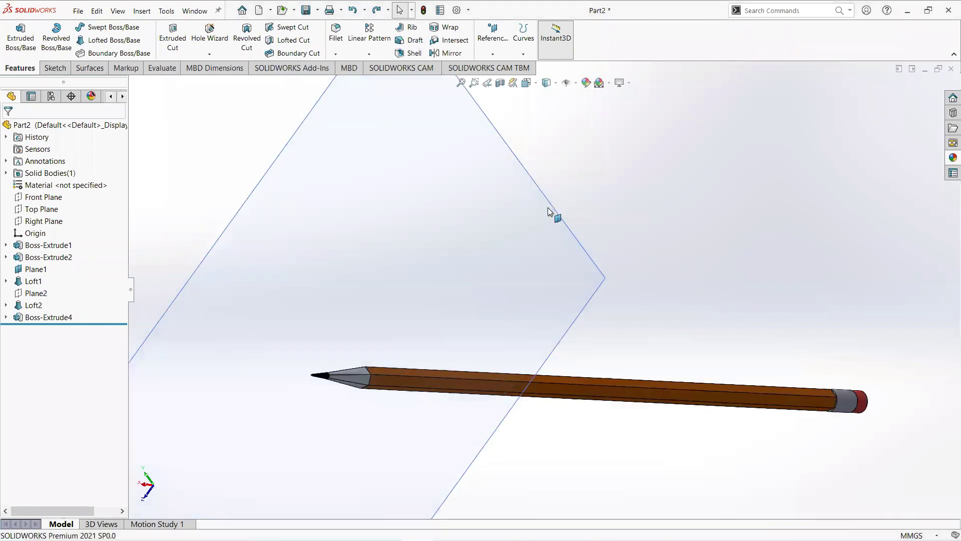
{"action": "left_click", "coordinate": [544, 215]}
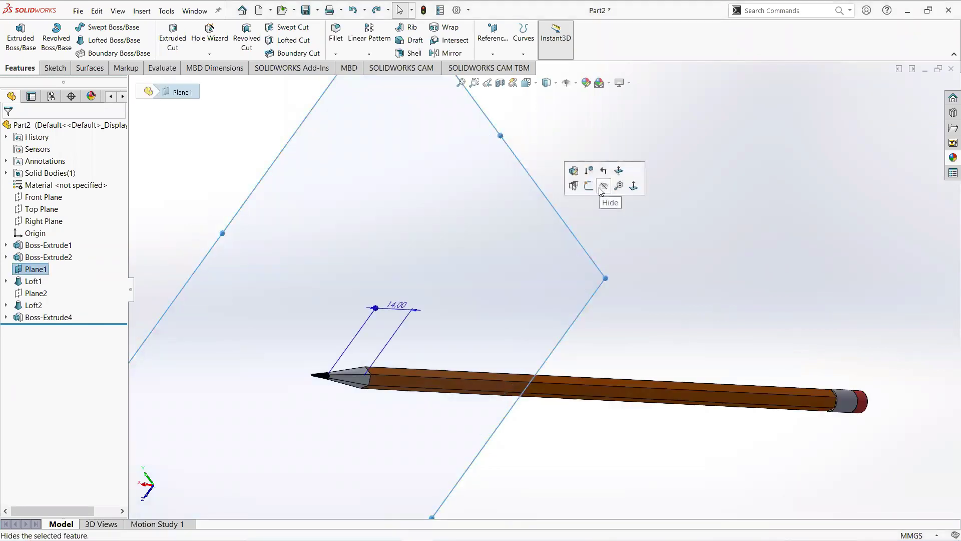
{"action": "left_click", "coordinate": [602, 187]}
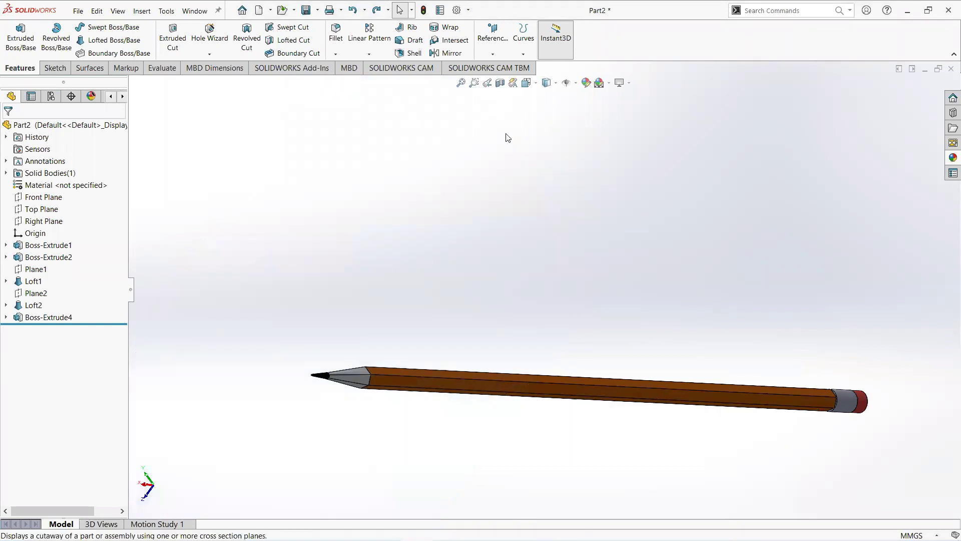
Step: Create a reference plane offset 10 mm from the Front Plane
{"action": "right_click", "coordinate": [40, 197]}
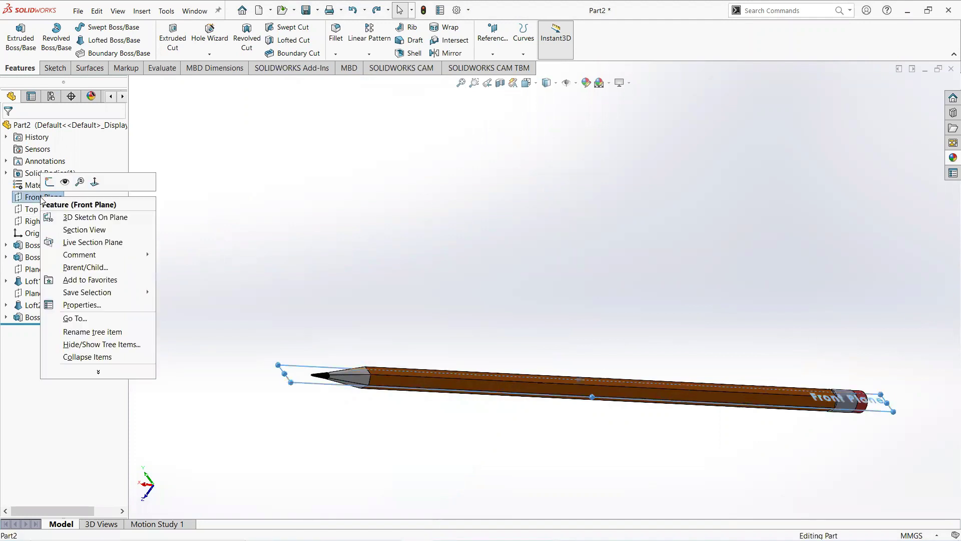
{"action": "left_click", "coordinate": [94, 182]}
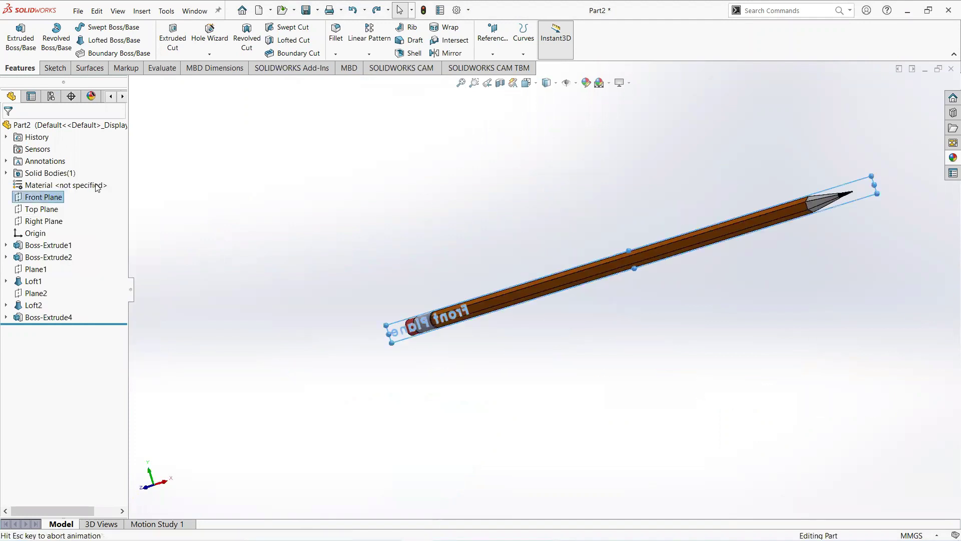
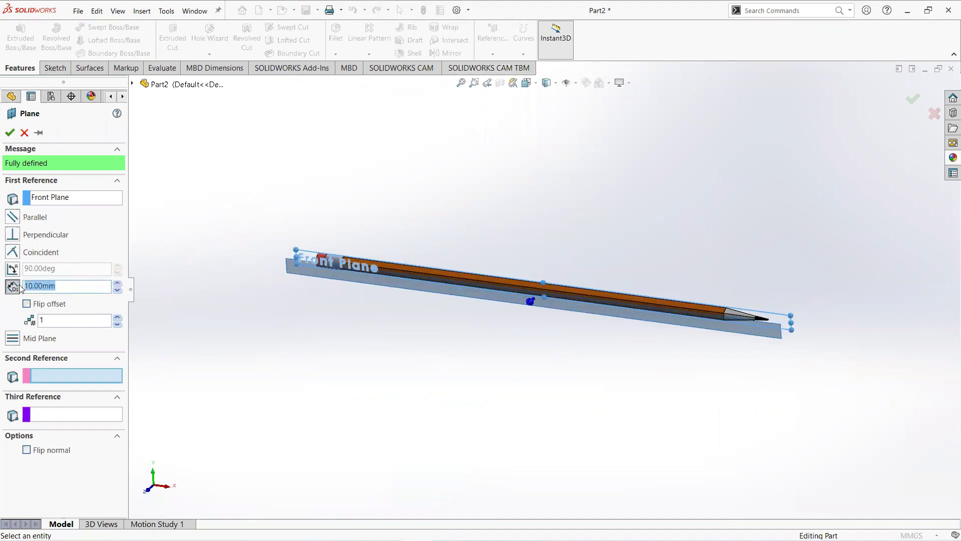
{"action": "left_click", "coordinate": [10, 132]}
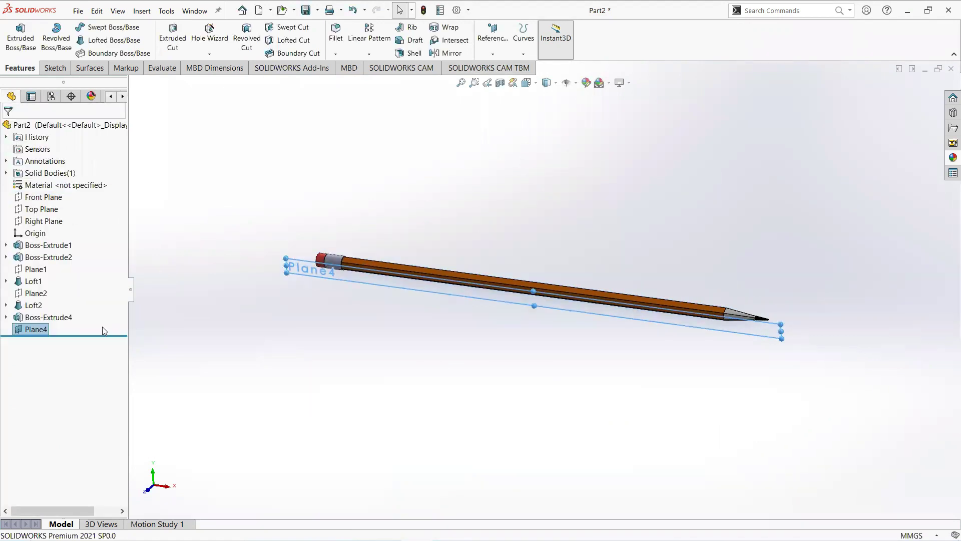
Step: On the new offset plane, sketch a vertical line across the band's full height near its eraser end
{"action": "right_click", "coordinate": [46, 332]}
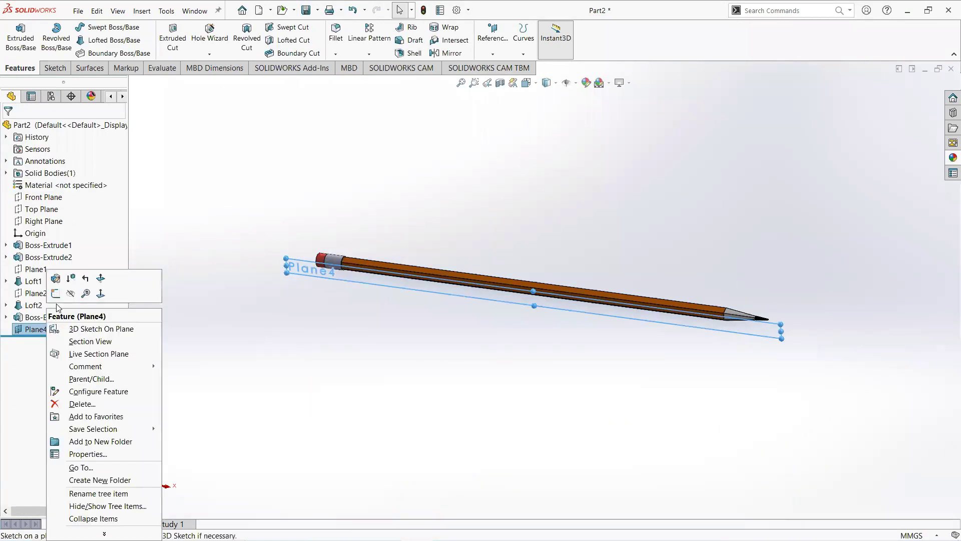
{"action": "left_click", "coordinate": [55, 294]}
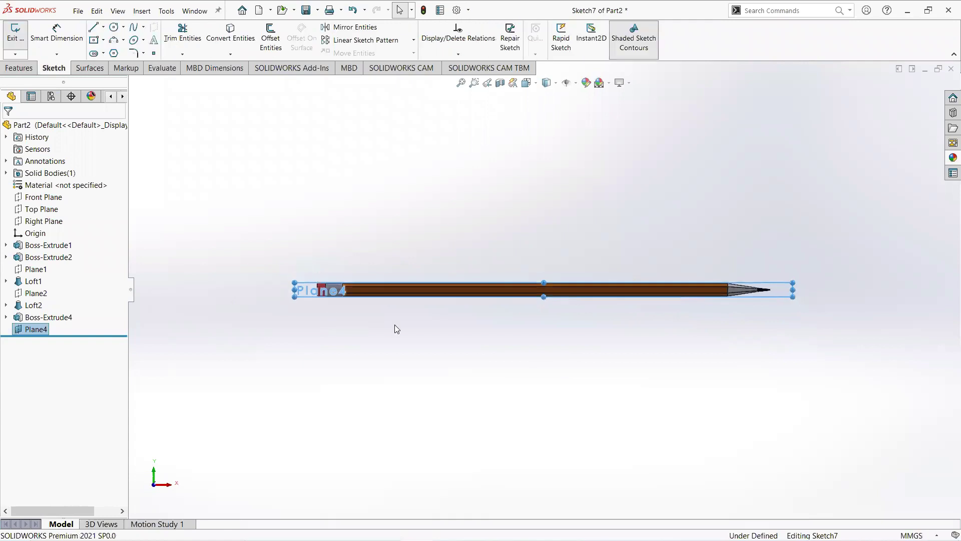
{"action": "scroll", "coordinate": [370, 280], "scroll_direction": "down", "scroll_amount": 3}
{"action": "scroll", "coordinate": [386, 292], "scroll_direction": "down", "scroll_amount": 3}
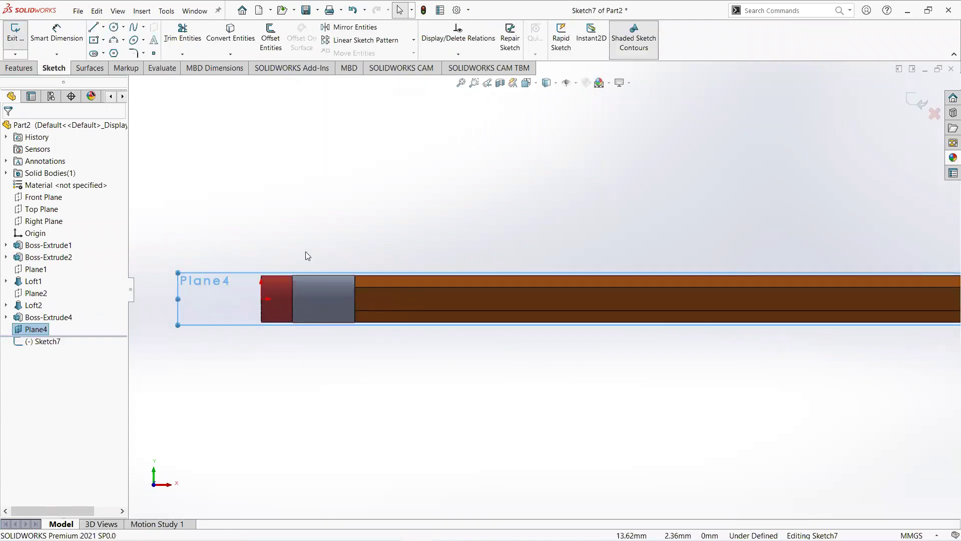
{"action": "left_click", "coordinate": [94, 27]}
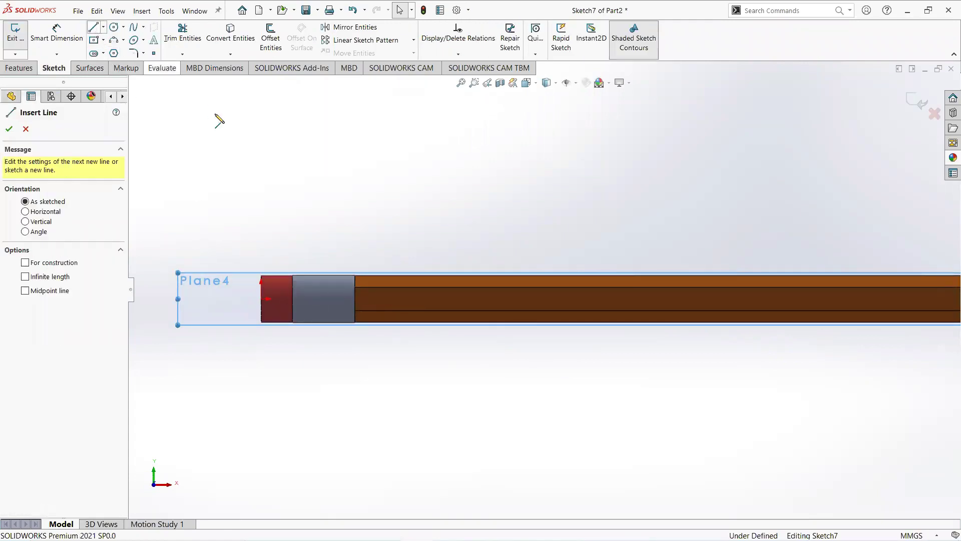
{"action": "scroll", "coordinate": [265, 274], "scroll_direction": "down", "scroll_amount": 4}
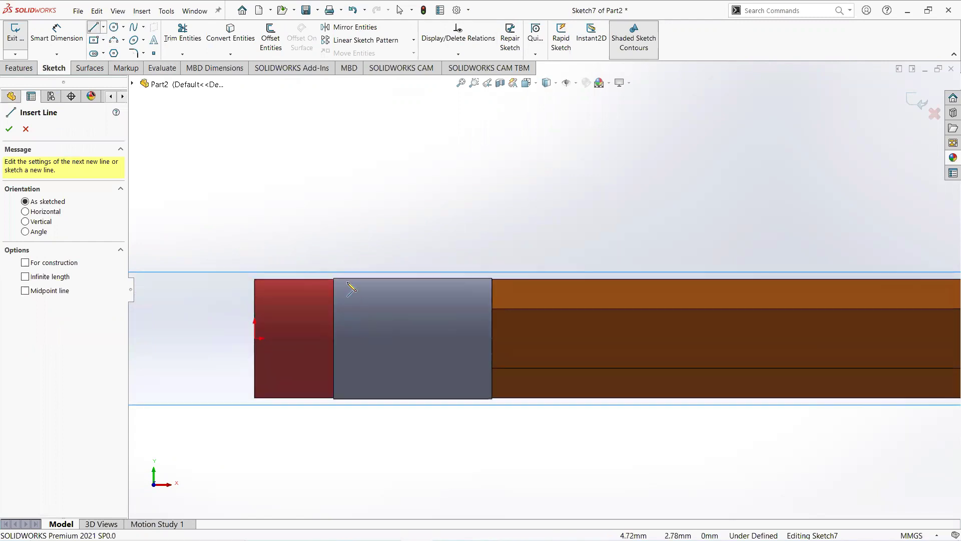
{"action": "left_click", "coordinate": [344, 281]}
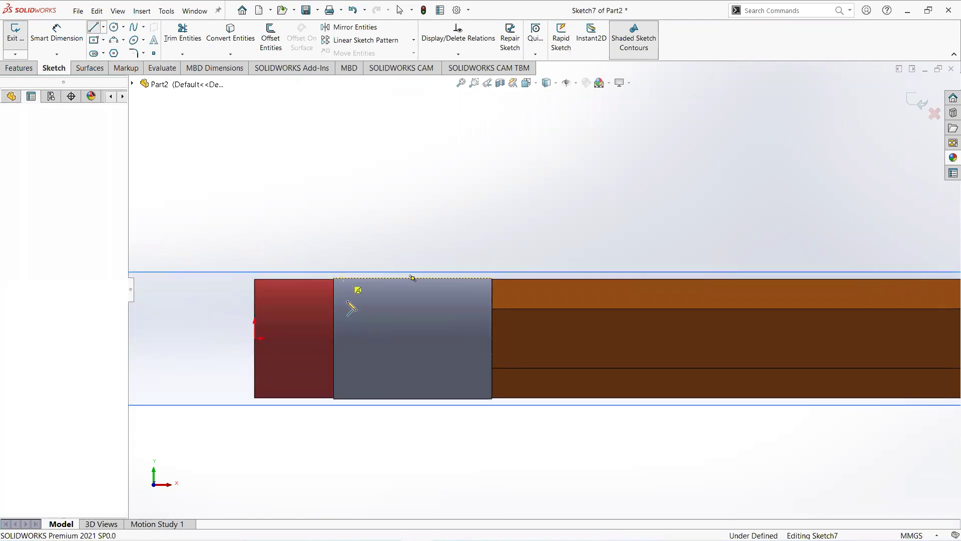
{"action": "left_click", "coordinate": [344, 399]}
{"action": "right_click", "coordinate": [349, 405]}
{"action": "left_click", "coordinate": [381, 406]}
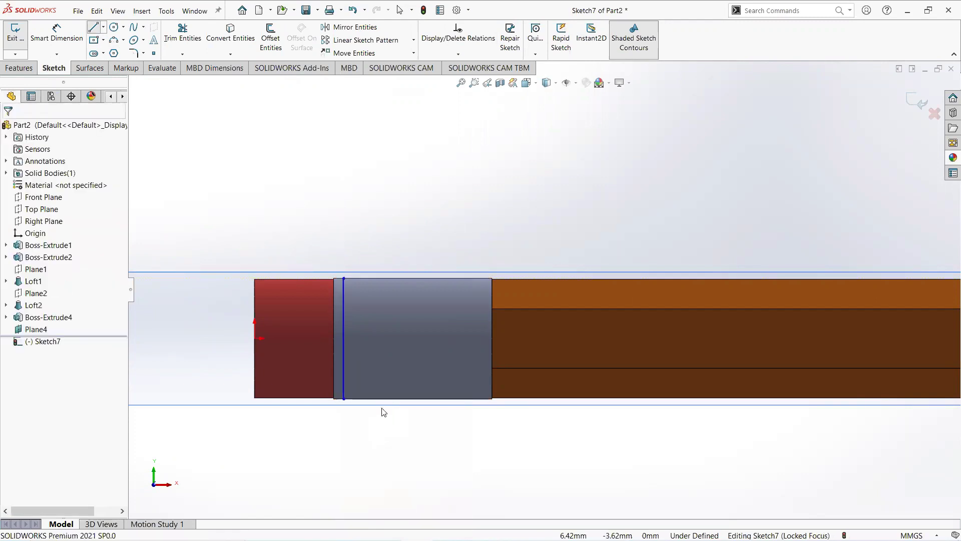
Step: Pattern the vertical line linearly along the X-axis across the band with 1 mm spacing and 8 instances
{"action": "left_click", "coordinate": [413, 40]}
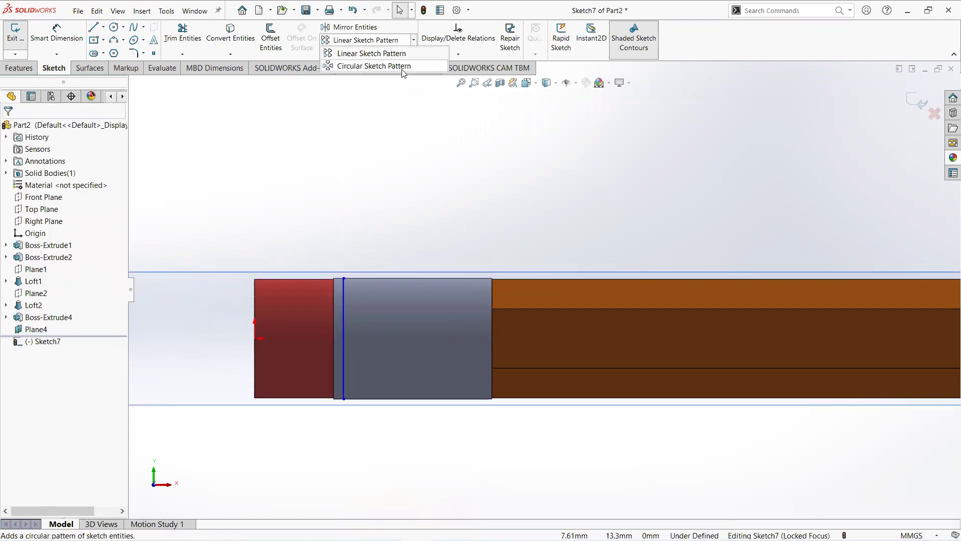
{"action": "left_click", "coordinate": [392, 57]}
{"action": "left_click", "coordinate": [344, 328]}
{"action": "left_click", "coordinate": [56, 186]}
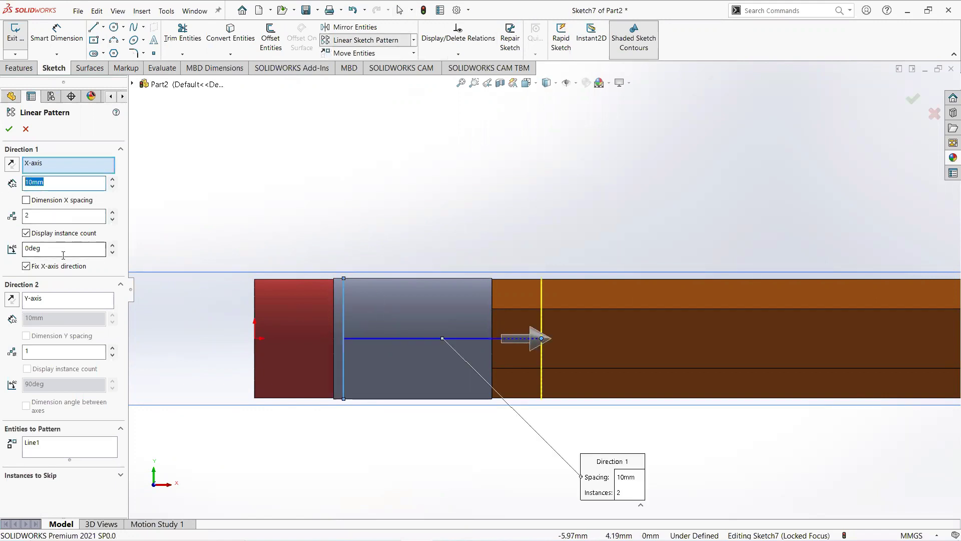
{"action": "type", "text": "2"}
{"action": "key", "text": "Return"}
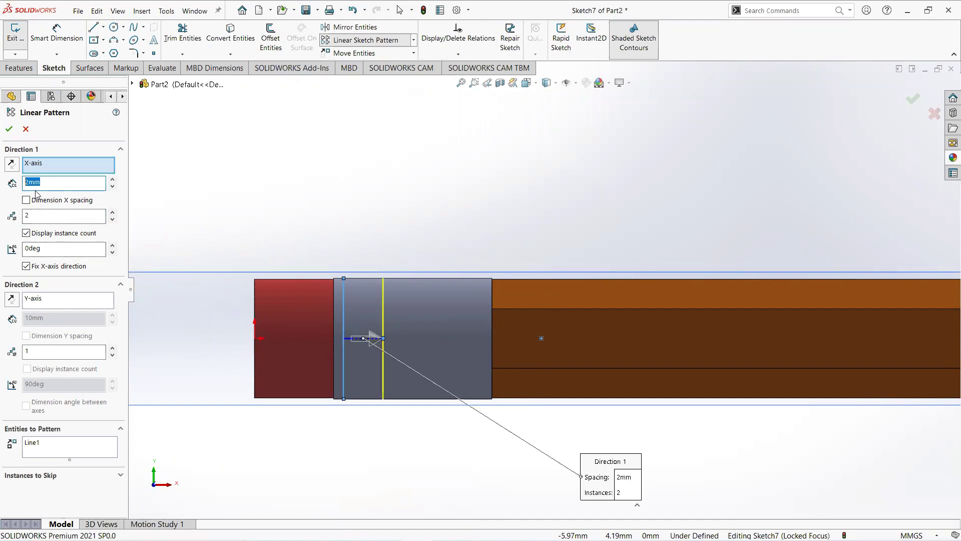
{"action": "key", "text": "Return"}
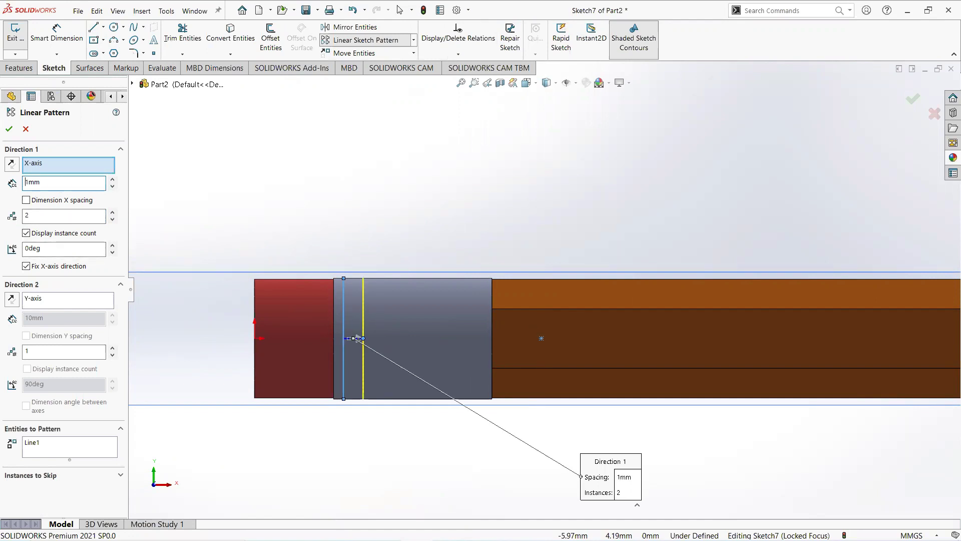
{"action": "left_click", "coordinate": [112, 213]}
{"action": "left_click", "coordinate": [112, 212]}
{"action": "left_click", "coordinate": [113, 212]}
{"action": "left_click", "coordinate": [112, 212]}
{"action": "left_click", "coordinate": [112, 212]}
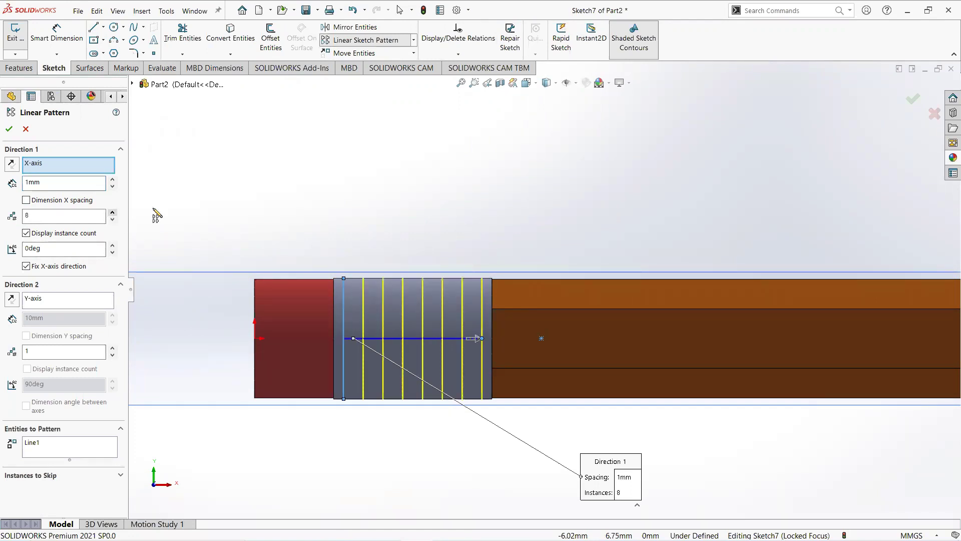
{"action": "left_click", "coordinate": [8, 129]}
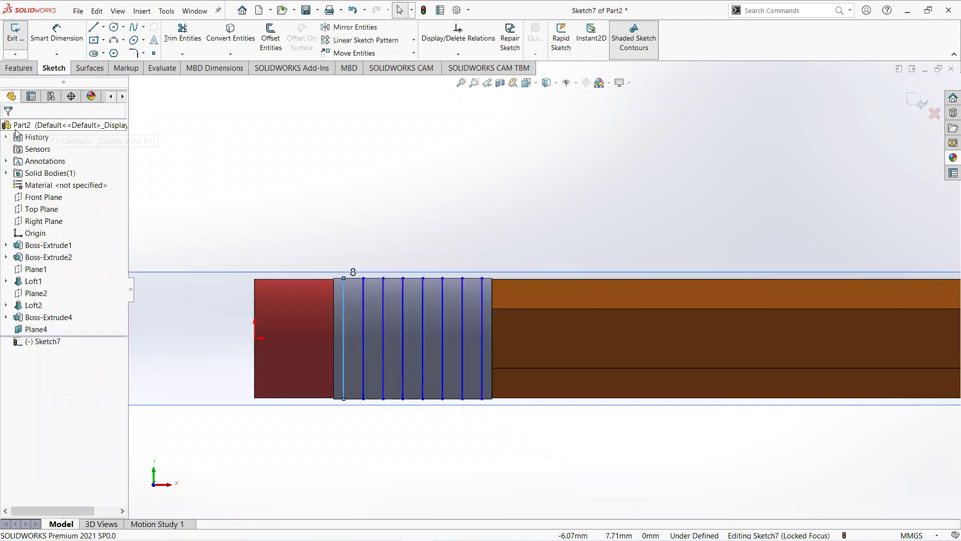
Step: Create a projection split line from the patterned line sketch onto the metal band's cylindrical face
{"action": "left_click", "coordinate": [20, 69]}
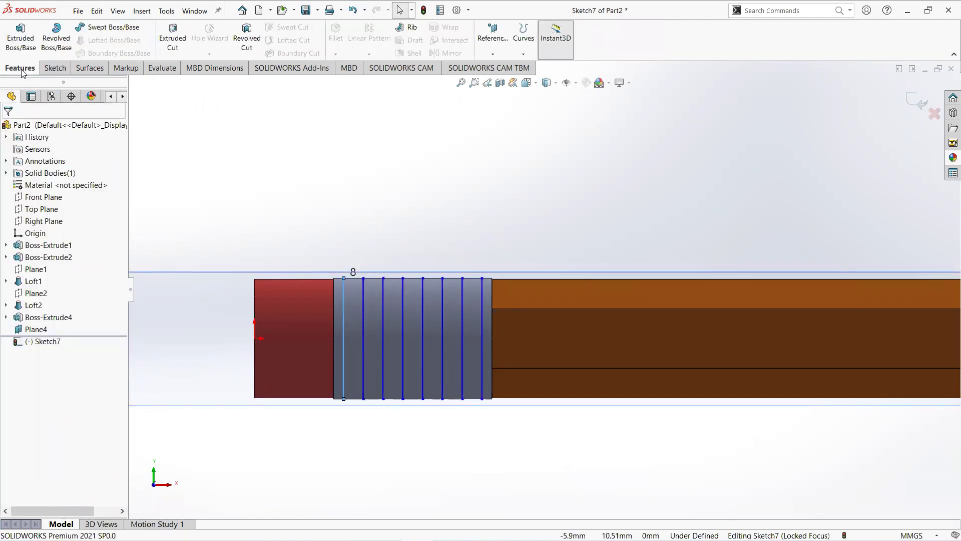
{"action": "left_click", "coordinate": [531, 54]}
{"action": "left_click", "coordinate": [543, 66]}
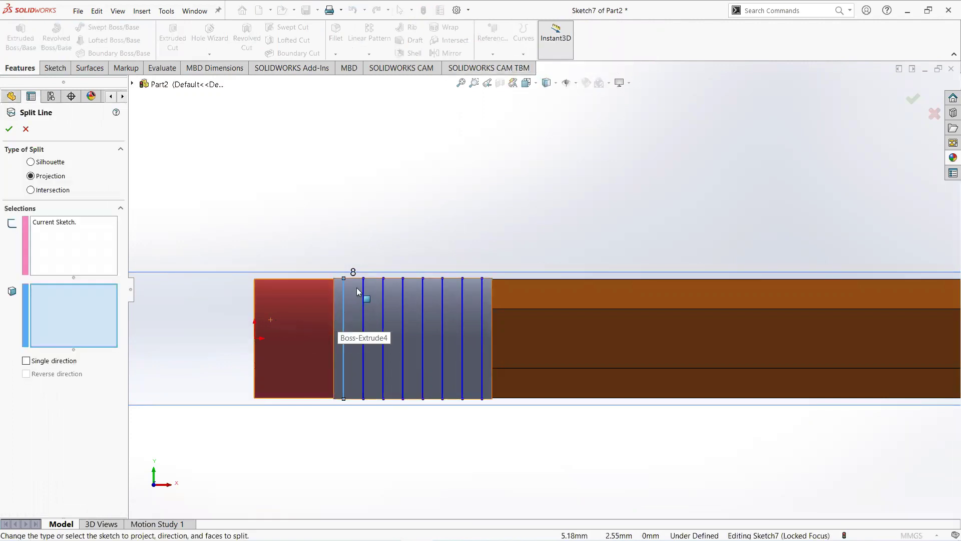
{"action": "mouse_move", "coordinate": [356, 288]}
{"action": "middle_mouse_down"}
{"action": "mouse_move", "coordinate": [362, 307]}
{"action": "mouse_move", "coordinate": [349, 327]}
{"action": "middle_mouse_up"}
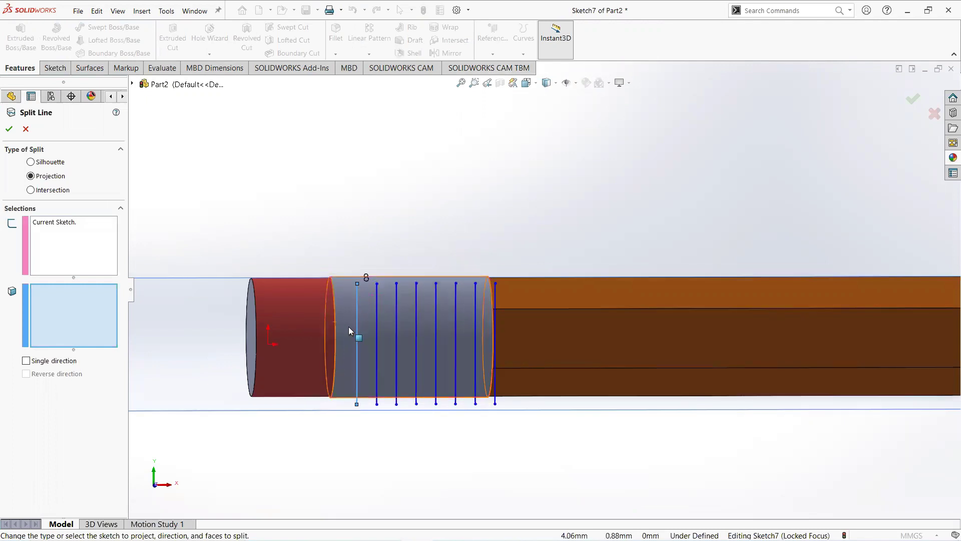
{"action": "left_click", "coordinate": [349, 331]}
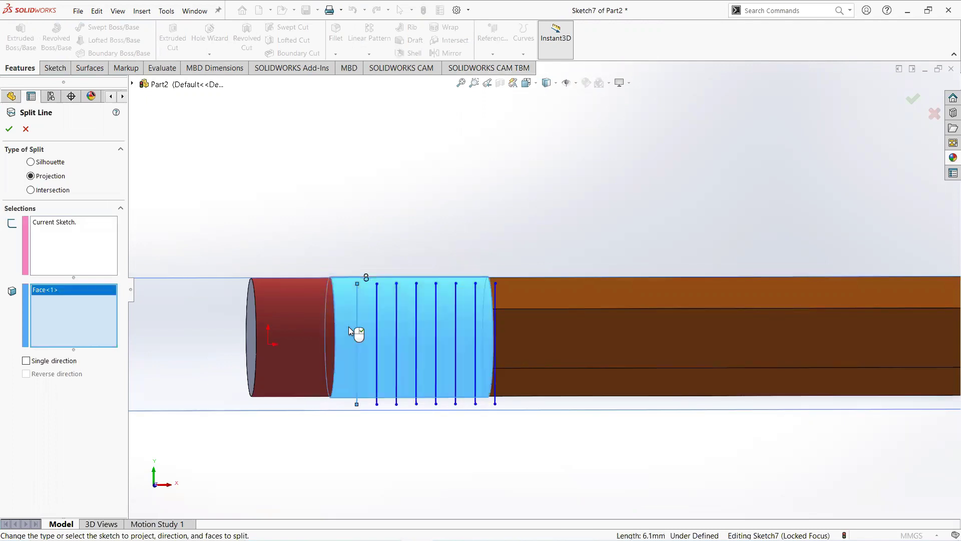
{"action": "left_click", "coordinate": [9, 129]}
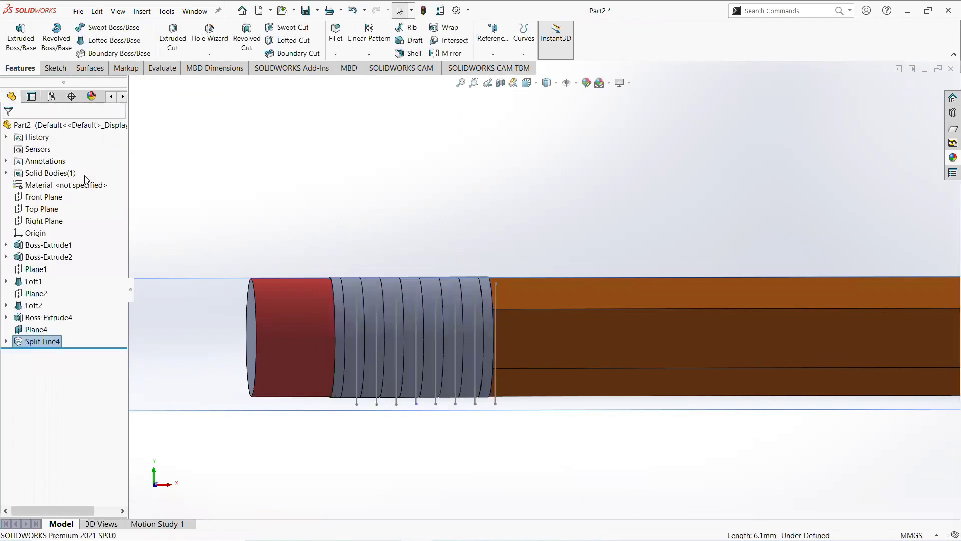
Step: Apply the standard light grey colour (RGB 192, 192, 192) to one of the band's split ring faces
{"action": "middle_click_drag", "start_coordinate": [320, 85], "coordinate": [488, 379]}
{"action": "scroll", "coordinate": [486, 311], "scroll_direction": "down", "scroll_amount": 5}
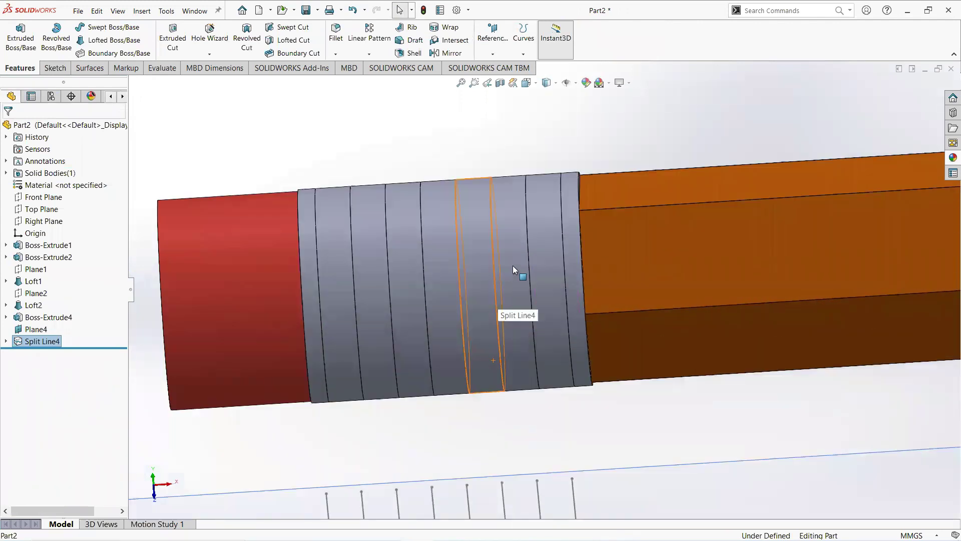
{"action": "left_click", "coordinate": [513, 265]}
{"action": "left_click", "coordinate": [629, 221]}
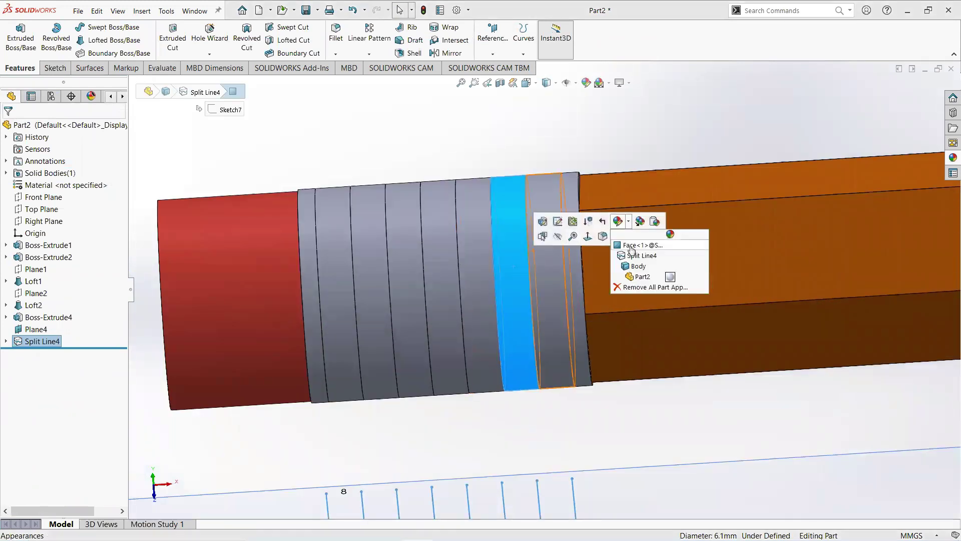
{"action": "left_click", "coordinate": [631, 250]}
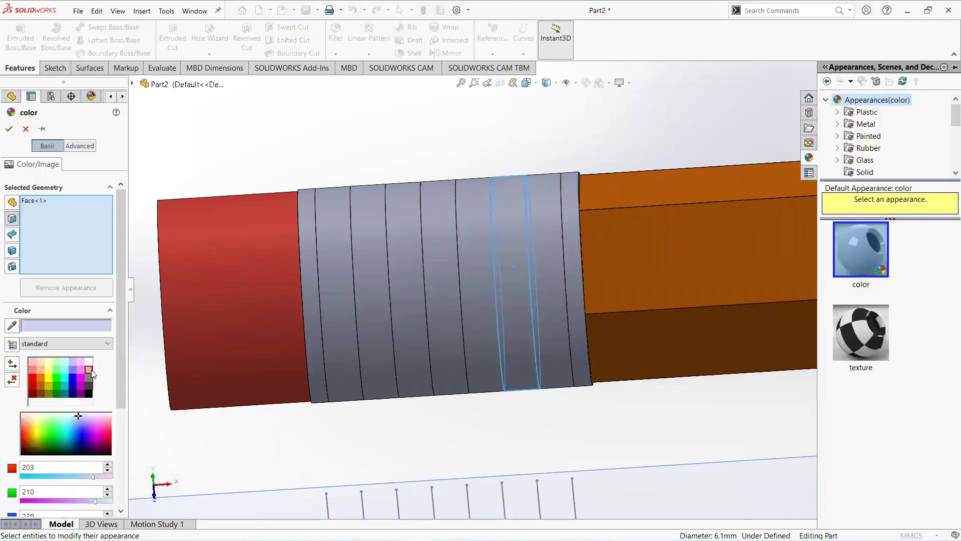
{"action": "left_click", "coordinate": [89, 372]}
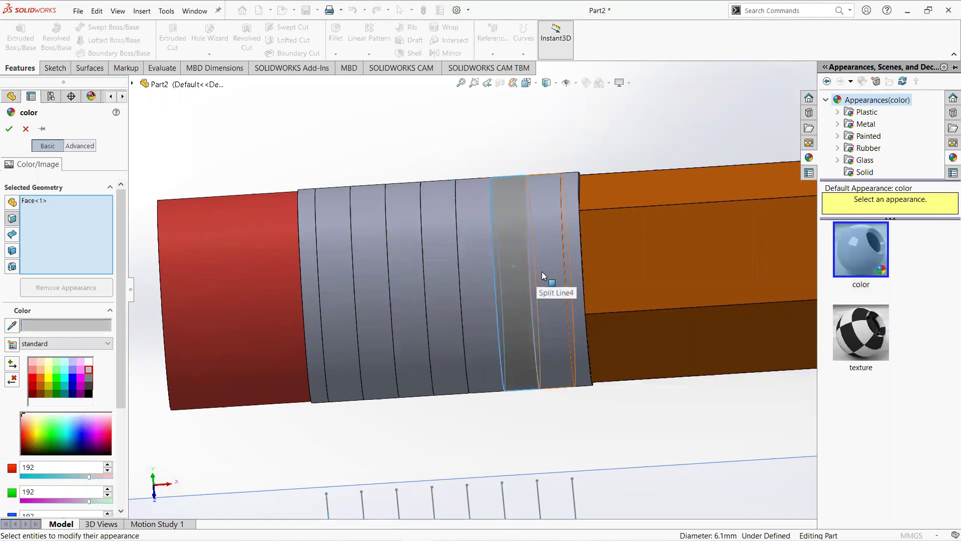
Step: Extend the light grey colour to the band's eight other ring faces and accept the appearance
{"action": "left_click", "coordinate": [582, 283]}
{"action": "left_click", "coordinate": [564, 299]}
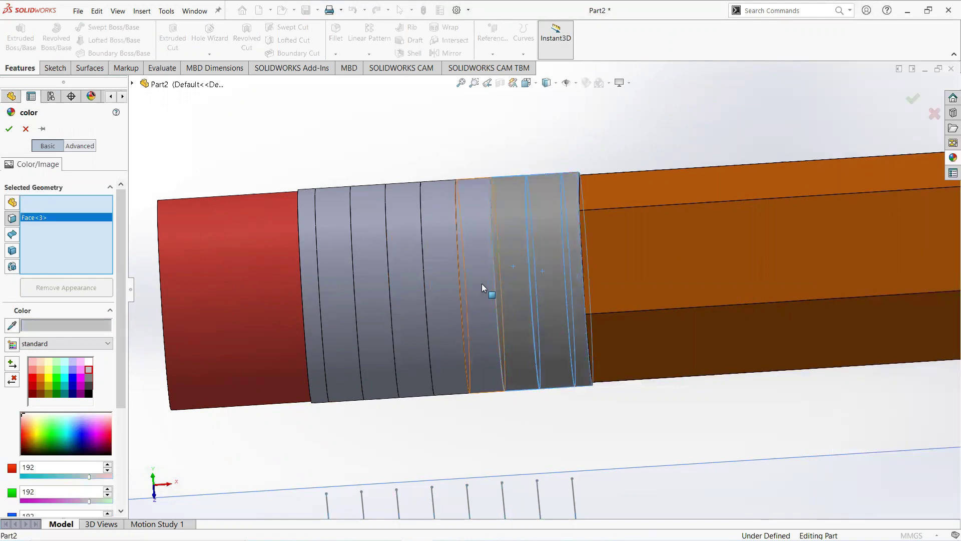
{"action": "left_click", "coordinate": [468, 295]}
{"action": "left_click", "coordinate": [434, 313]}
{"action": "left_click", "coordinate": [411, 321]}
{"action": "left_click", "coordinate": [359, 320]}
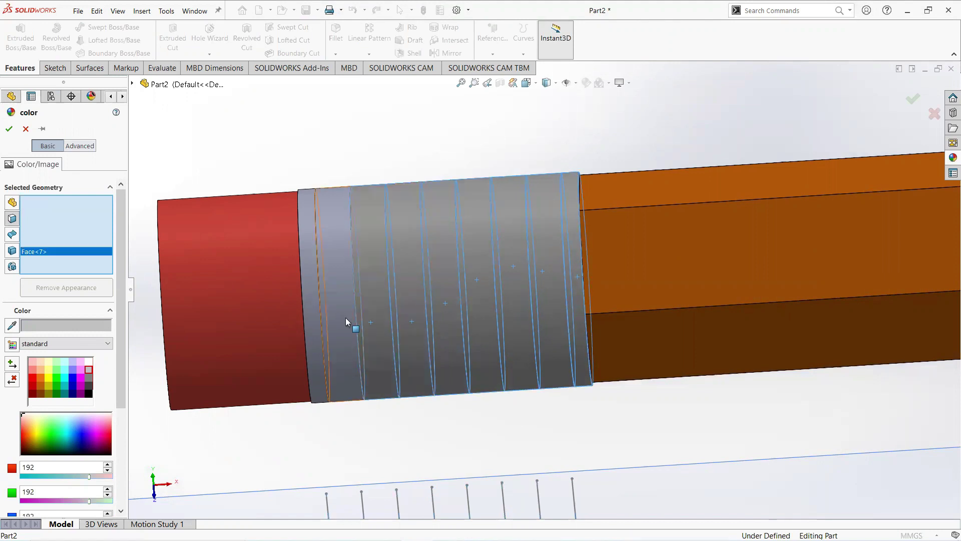
{"action": "left_click", "coordinate": [318, 313]}
{"action": "left_click", "coordinate": [307, 314]}
{"action": "scroll", "coordinate": [588, 314], "scroll_direction": "up", "scroll_amount": 2}
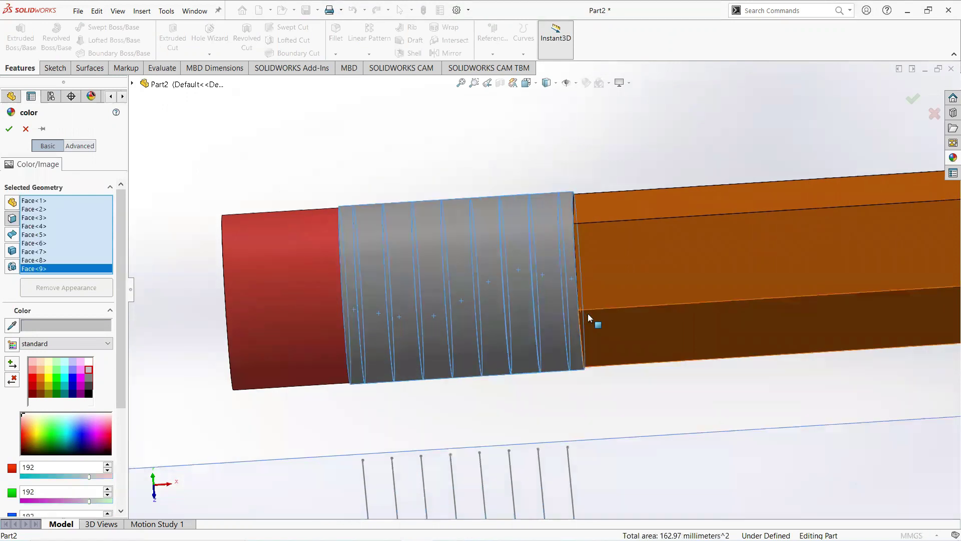
{"action": "scroll", "coordinate": [643, 320], "scroll_direction": "up", "scroll_amount": 3}
{"action": "scroll", "coordinate": [766, 320], "scroll_direction": "up", "scroll_amount": 2}
{"action": "mouse_move", "coordinate": [766, 320]}
{"action": "middle_mouse_down"}
{"action": "mouse_move", "coordinate": [613, 344]}
{"action": "mouse_move", "coordinate": [783, 275]}
{"action": "middle_mouse_up"}
{"action": "scroll", "coordinate": [812, 266], "scroll_direction": "up", "scroll_amount": 3}
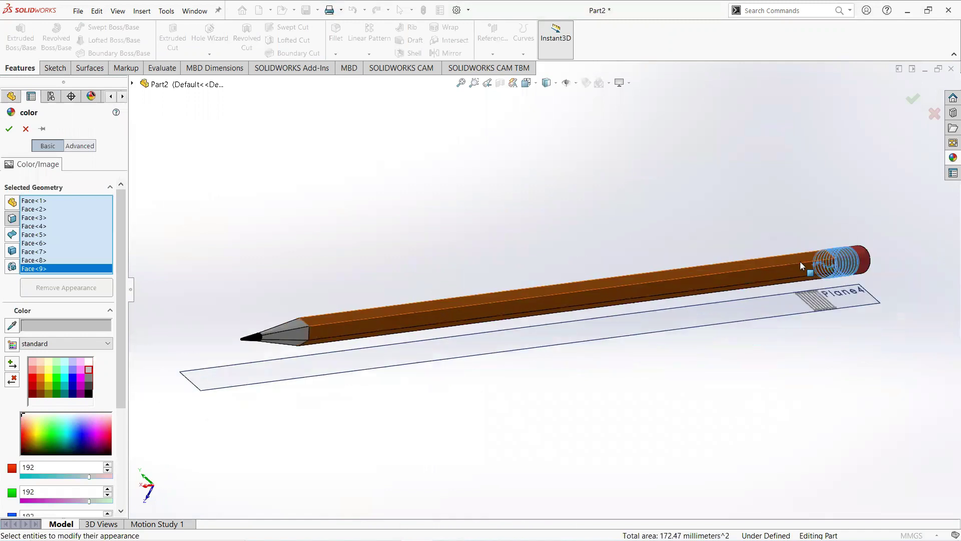
{"action": "left_click", "coordinate": [9, 129]}
Step: Hide the offset reference plane Plane4 alongside the pencil
{"action": "scroll", "coordinate": [449, 249], "scroll_direction": "up", "scroll_amount": 1}
{"action": "scroll", "coordinate": [796, 261], "scroll_direction": "down", "scroll_amount": 3}
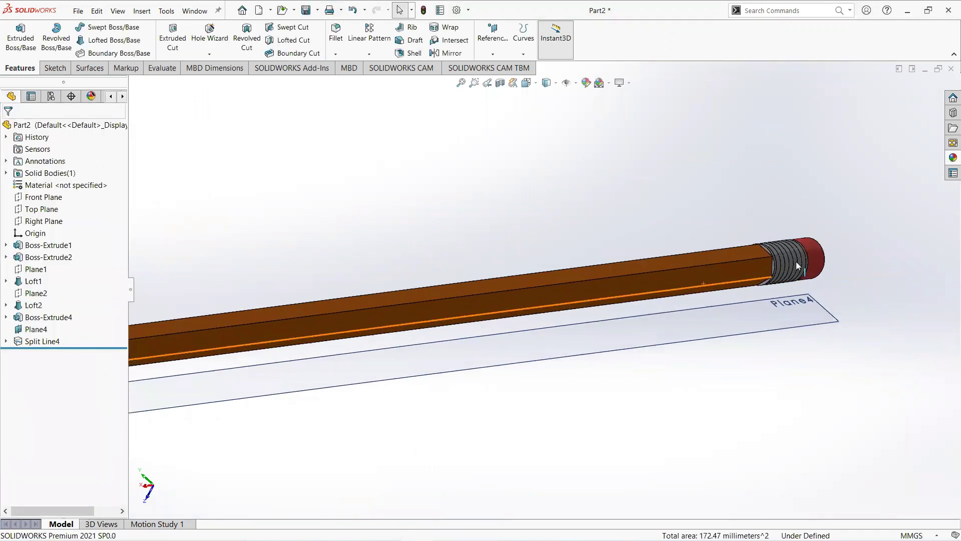
{"action": "scroll", "coordinate": [750, 236], "scroll_direction": "down", "scroll_amount": 1}
{"action": "scroll", "coordinate": [745, 349], "scroll_direction": "down", "scroll_amount": 6}
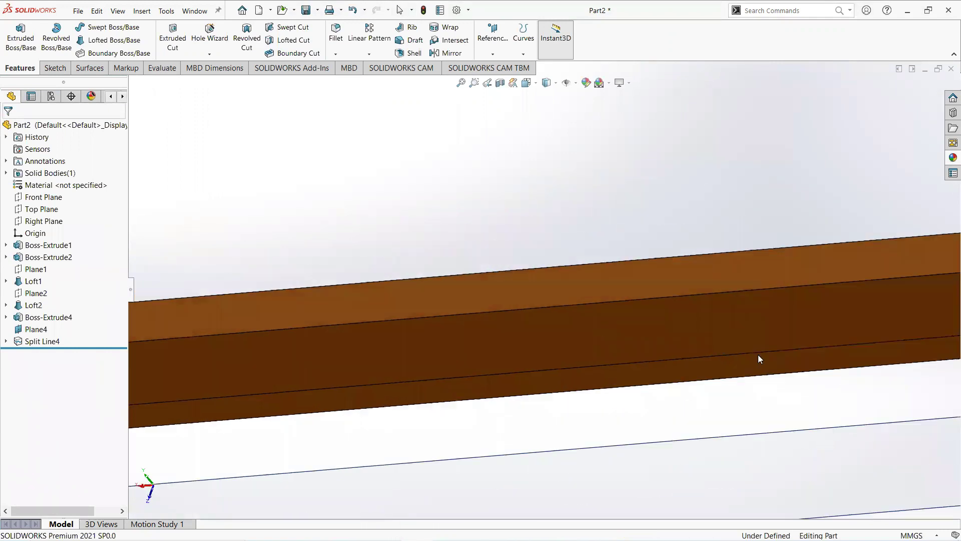
{"action": "scroll", "coordinate": [833, 292], "scroll_direction": "up", "scroll_amount": 5}
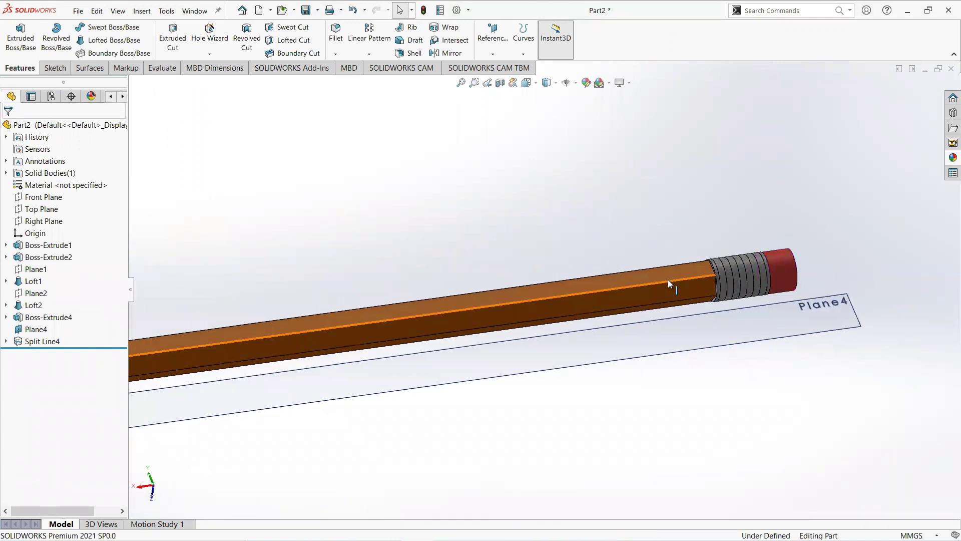
{"action": "scroll", "coordinate": [431, 284], "scroll_direction": "up", "scroll_amount": 6}
{"action": "scroll", "coordinate": [159, 304], "scroll_direction": "down", "scroll_amount": 4}
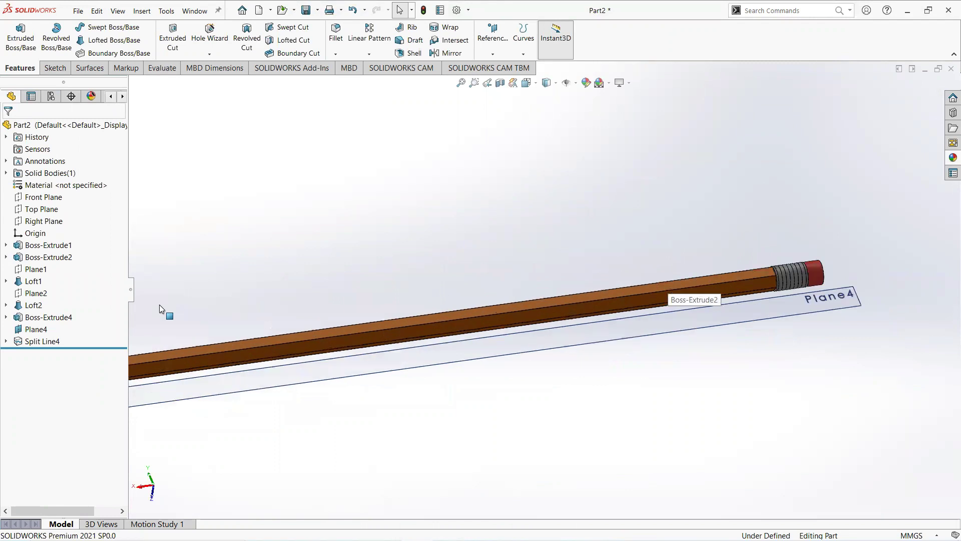
{"action": "scroll", "coordinate": [159, 304], "scroll_direction": "down", "scroll_amount": 3}
{"action": "scroll", "coordinate": [296, 371], "scroll_direction": "down", "scroll_amount": 2}
{"action": "left_click", "coordinate": [306, 412]}
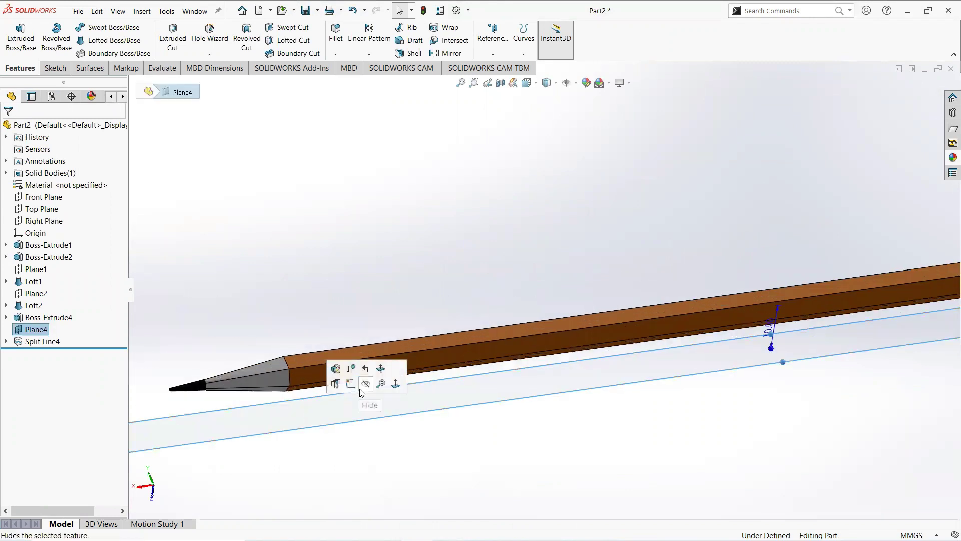
{"action": "left_click", "coordinate": [361, 390]}
Step: Examine the finished pencil from the lead tip to the banded eraser end
{"action": "scroll", "coordinate": [777, 326], "scroll_direction": "up", "scroll_amount": 4}
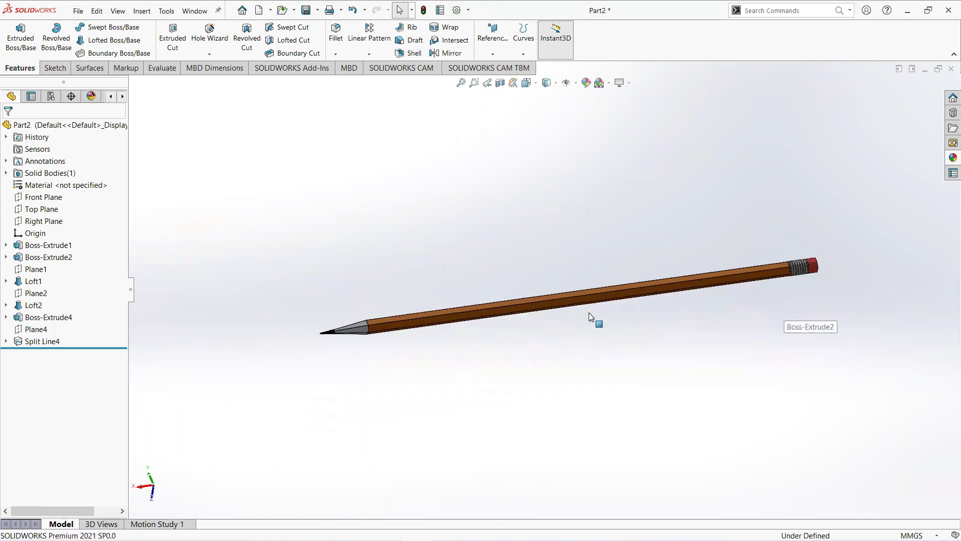
{"action": "scroll", "coordinate": [661, 296], "scroll_direction": "down", "scroll_amount": 3}
{"action": "mouse_move", "coordinate": [350, 404]}
{"action": "middle_mouse_down"}
{"action": "mouse_move", "coordinate": [430, 386]}
{"action": "mouse_move", "coordinate": [574, 300]}
{"action": "mouse_move", "coordinate": [261, 329]}
{"action": "middle_mouse_up"}
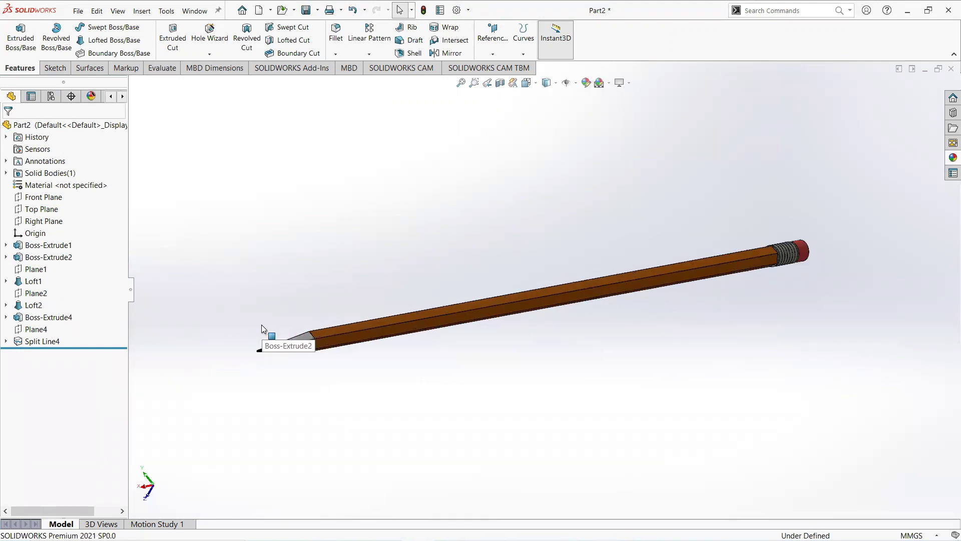
{"action": "scroll", "coordinate": [261, 325], "scroll_direction": "down", "scroll_amount": 2}
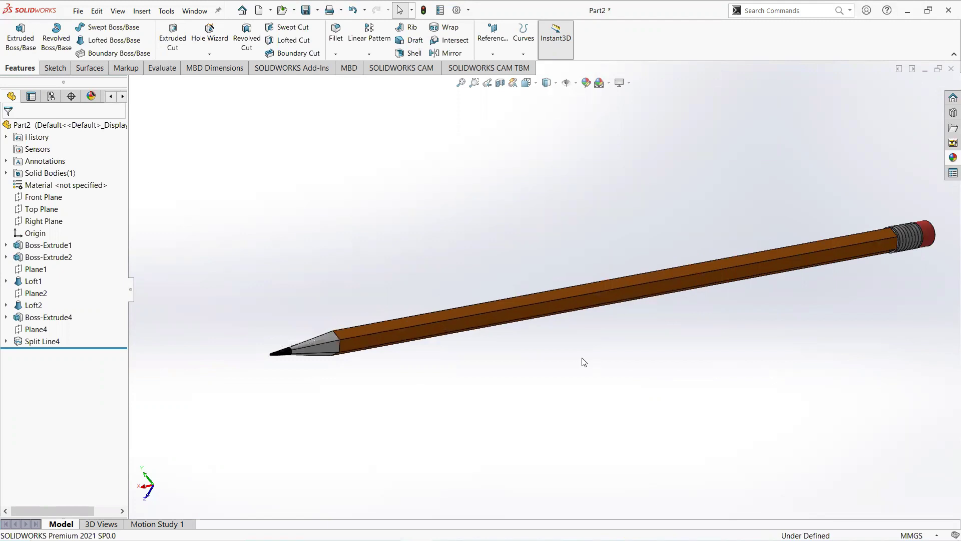
{"action": "scroll", "coordinate": [596, 353], "scroll_direction": "up", "scroll_amount": 3}
{"action": "scroll", "coordinate": [786, 273], "scroll_direction": "down", "scroll_amount": 3}
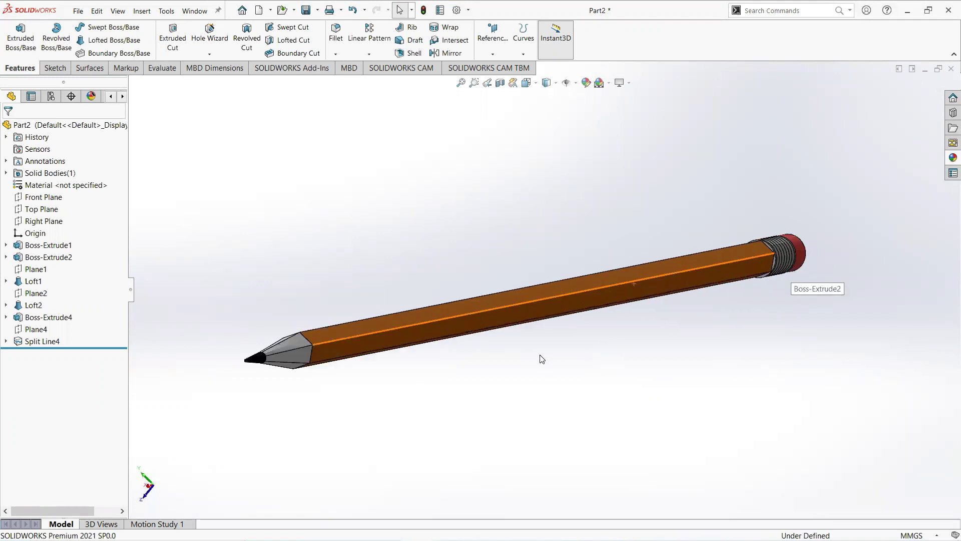
{"action": "middle_click_drag", "start_coordinate": [556, 386], "coordinate": [551, 376]}
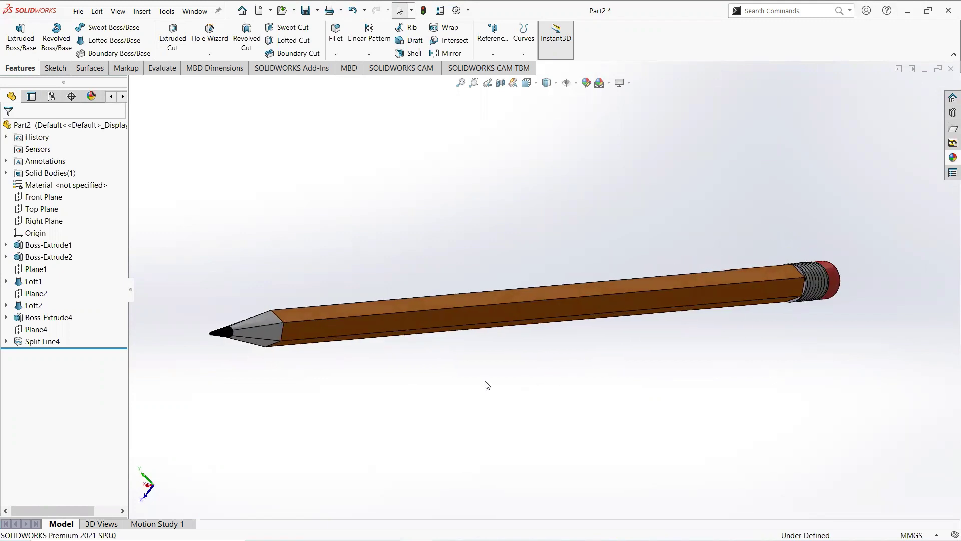